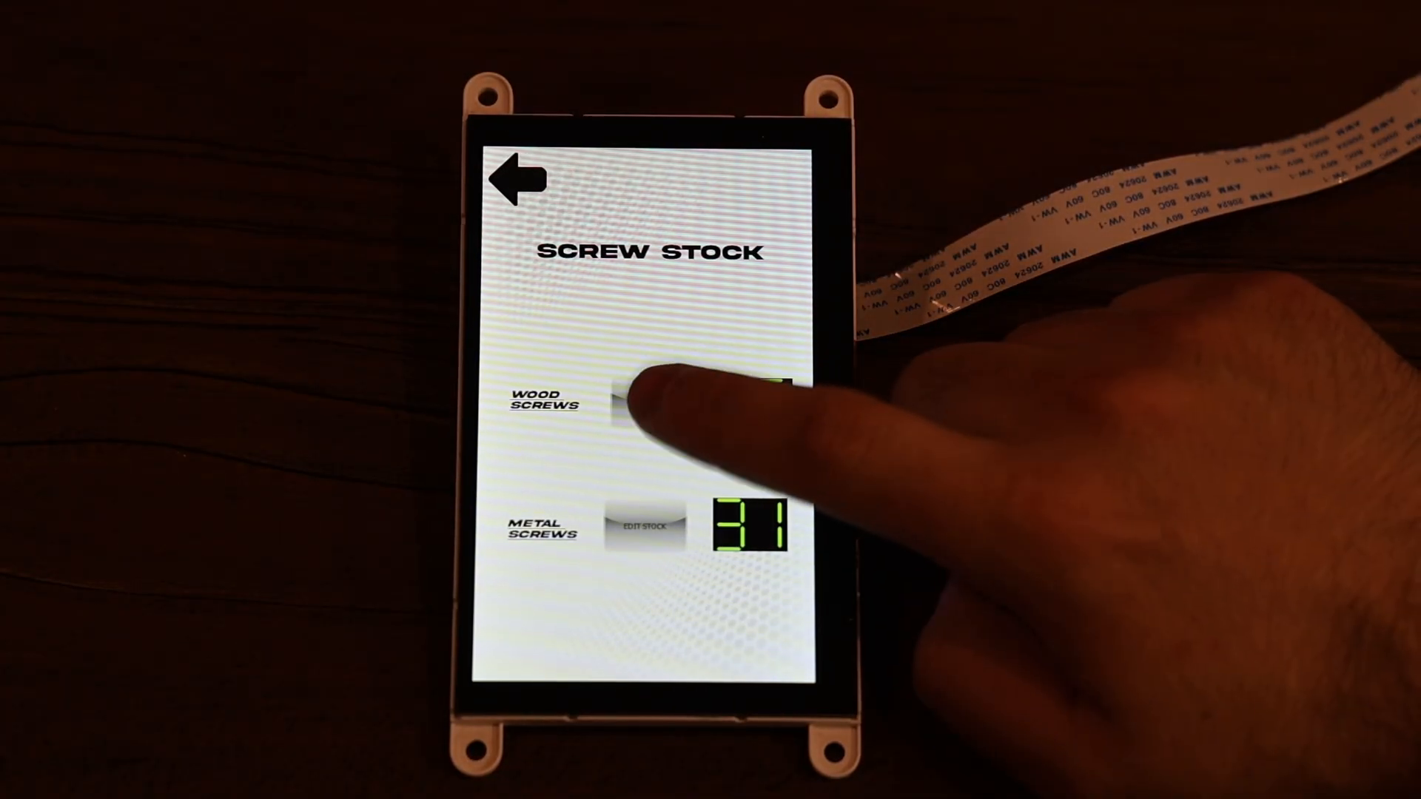
click(651, 403)
click(599, 436)
drag(585, 444, 602, 518)
click(511, 177)
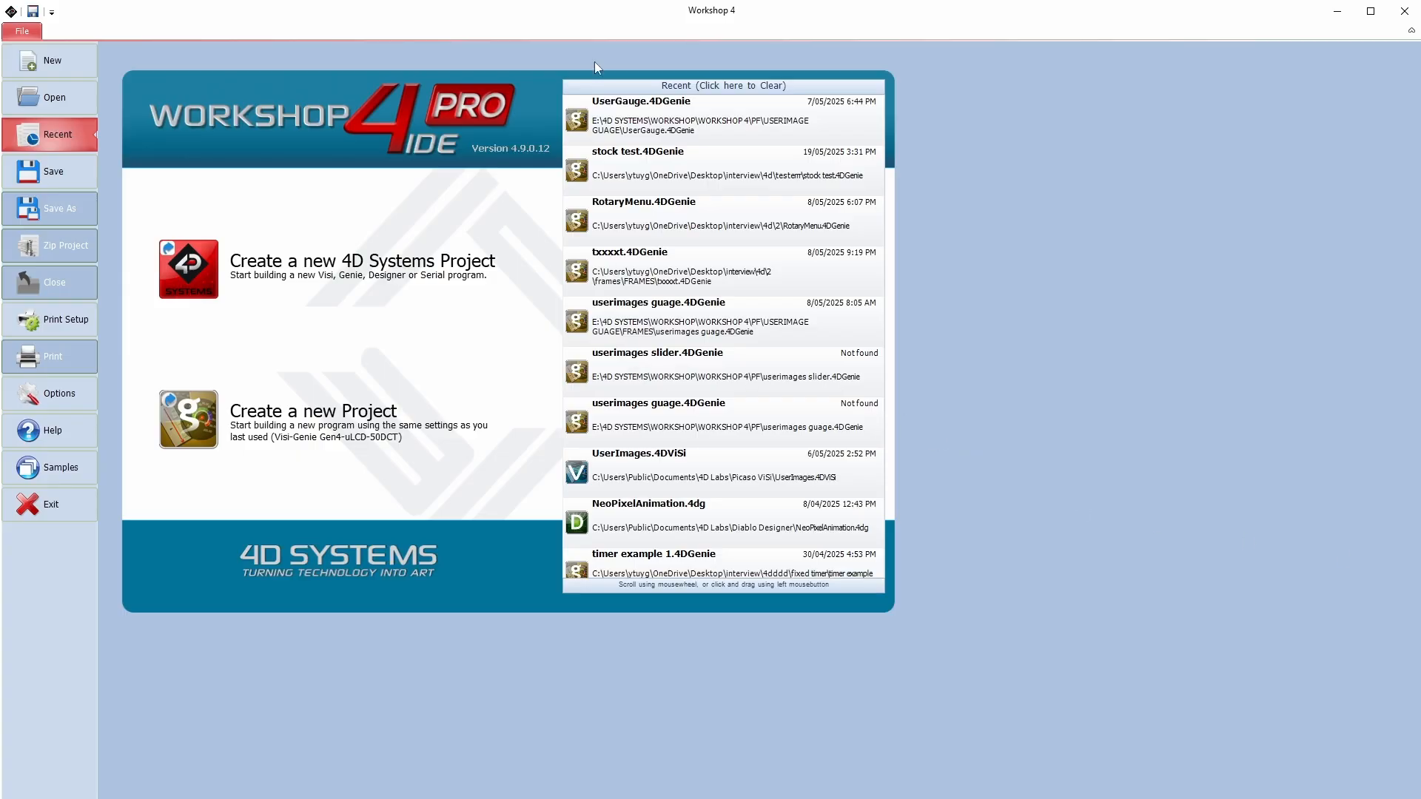
Step: Create a new Visi-Genie project for the Gen4-uLCD-50DCT display in portrait orientation
click(189, 269)
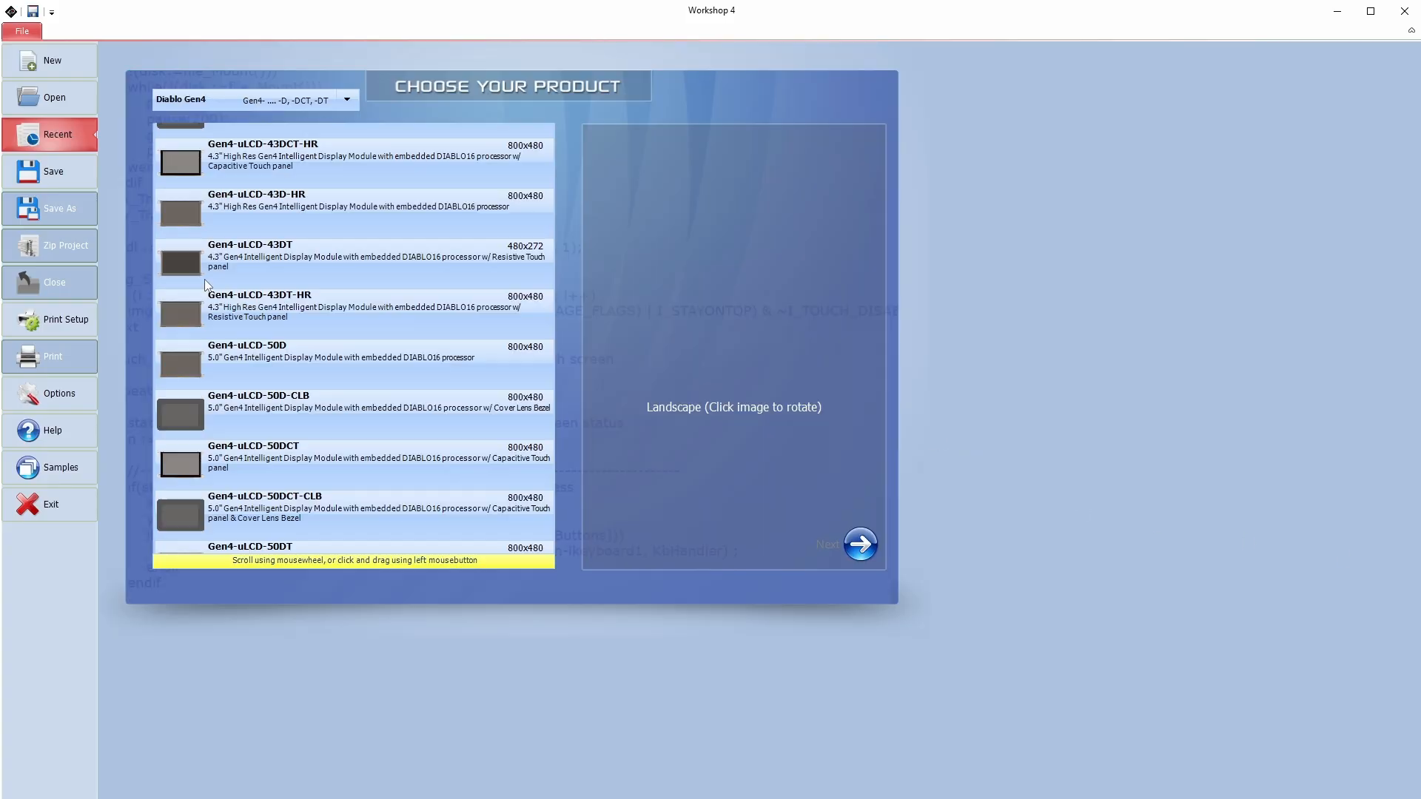
click(395, 461)
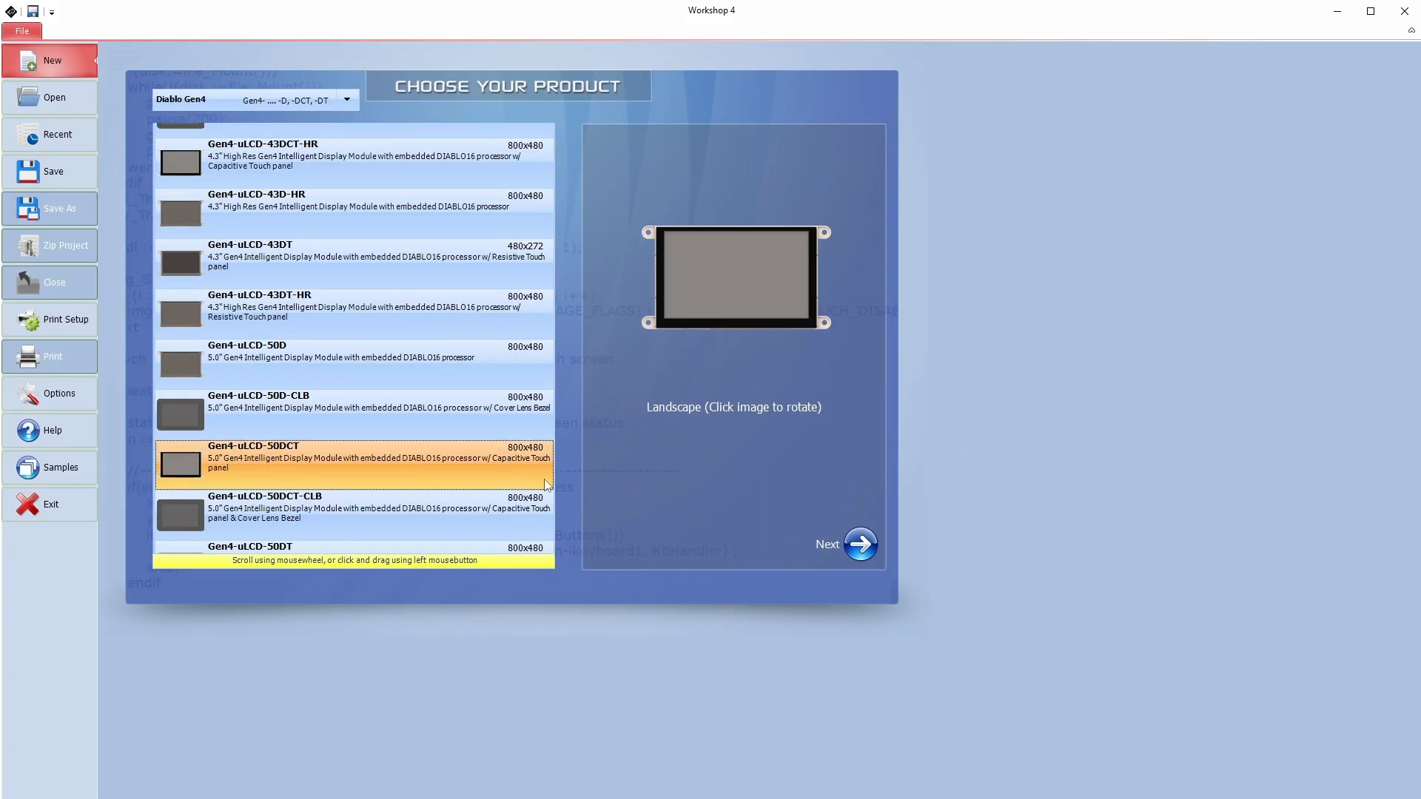
click(752, 283)
click(751, 283)
click(752, 282)
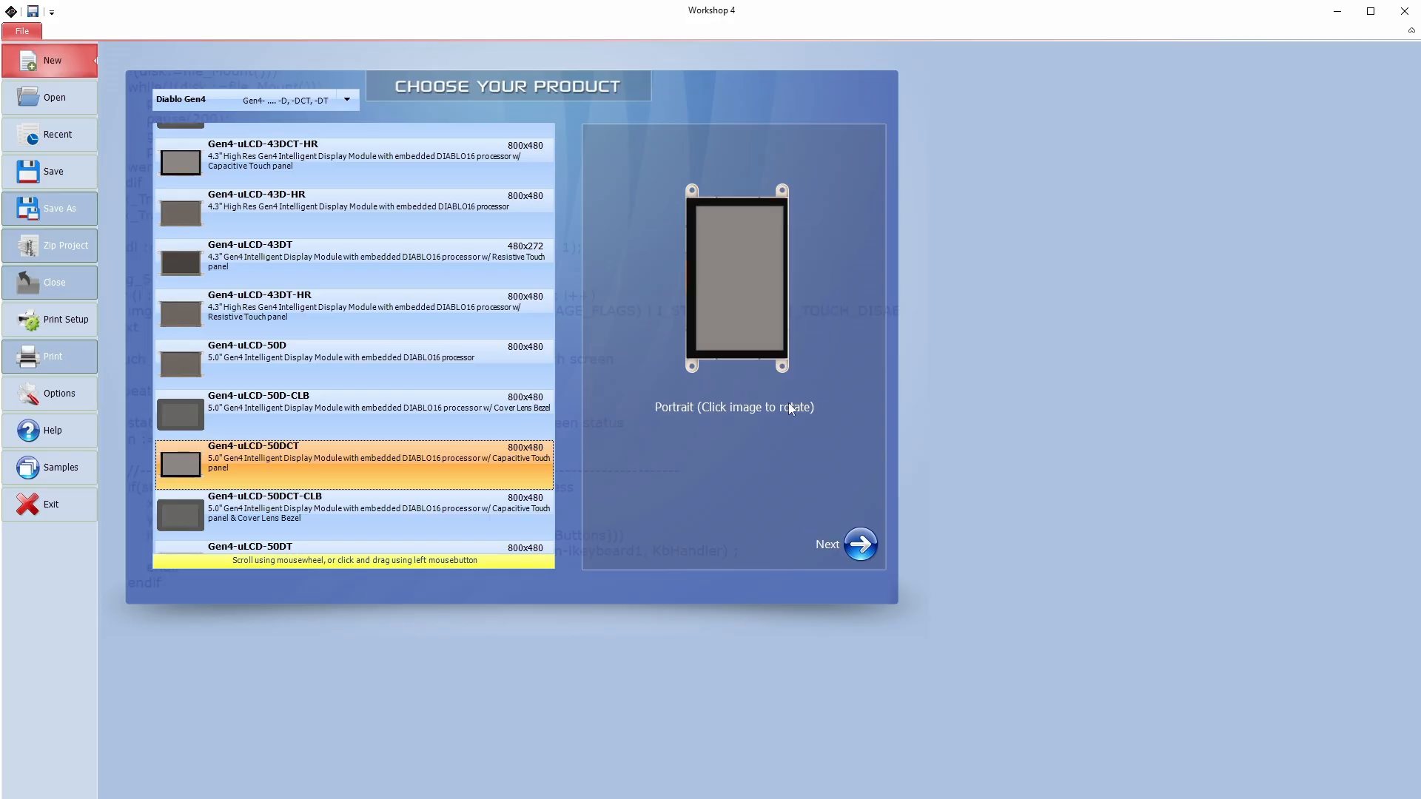
click(858, 546)
click(455, 553)
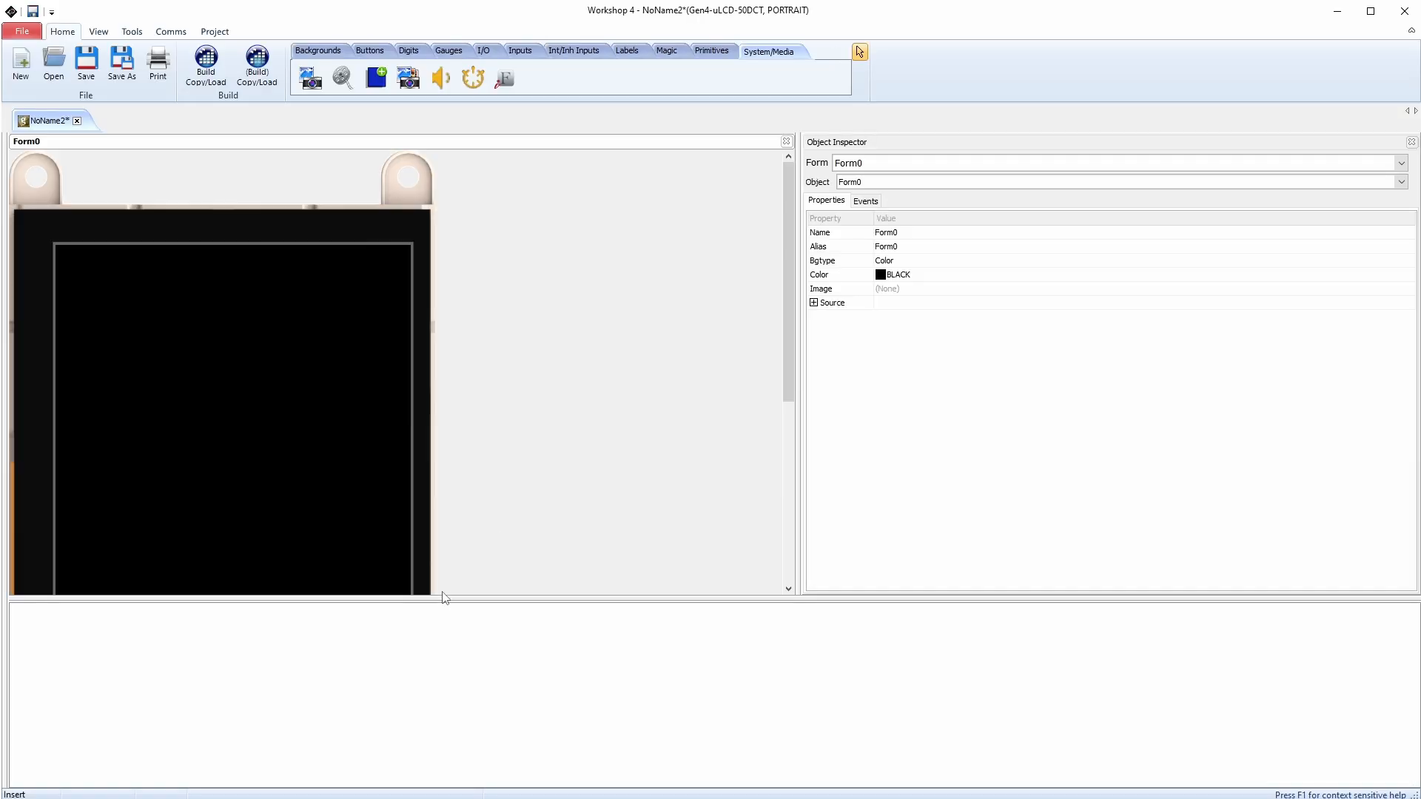
Step: Enlarge the form design area and give Form0 an image background using background white.jpg at 480 by 800
drag(448, 598, 463, 751)
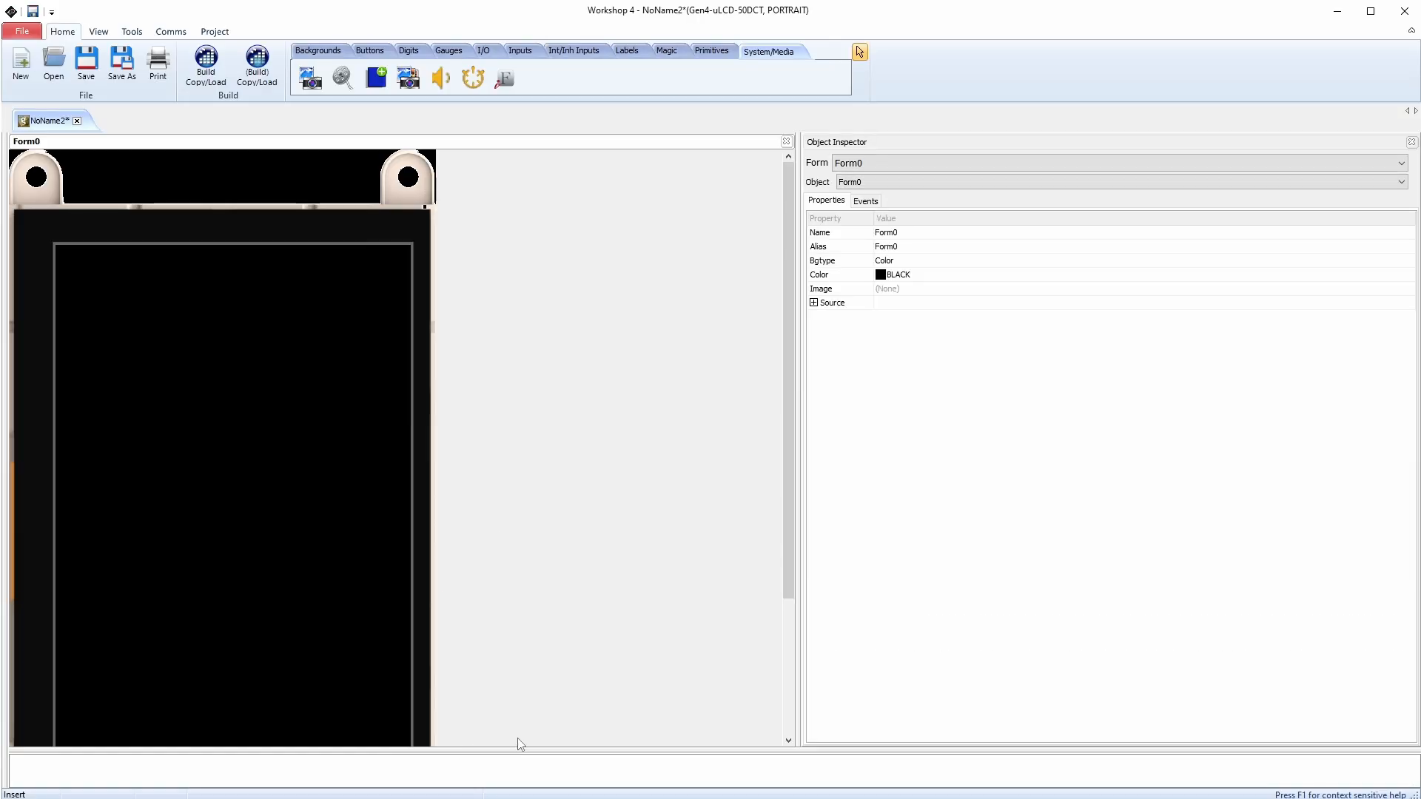
drag(785, 505, 819, 574)
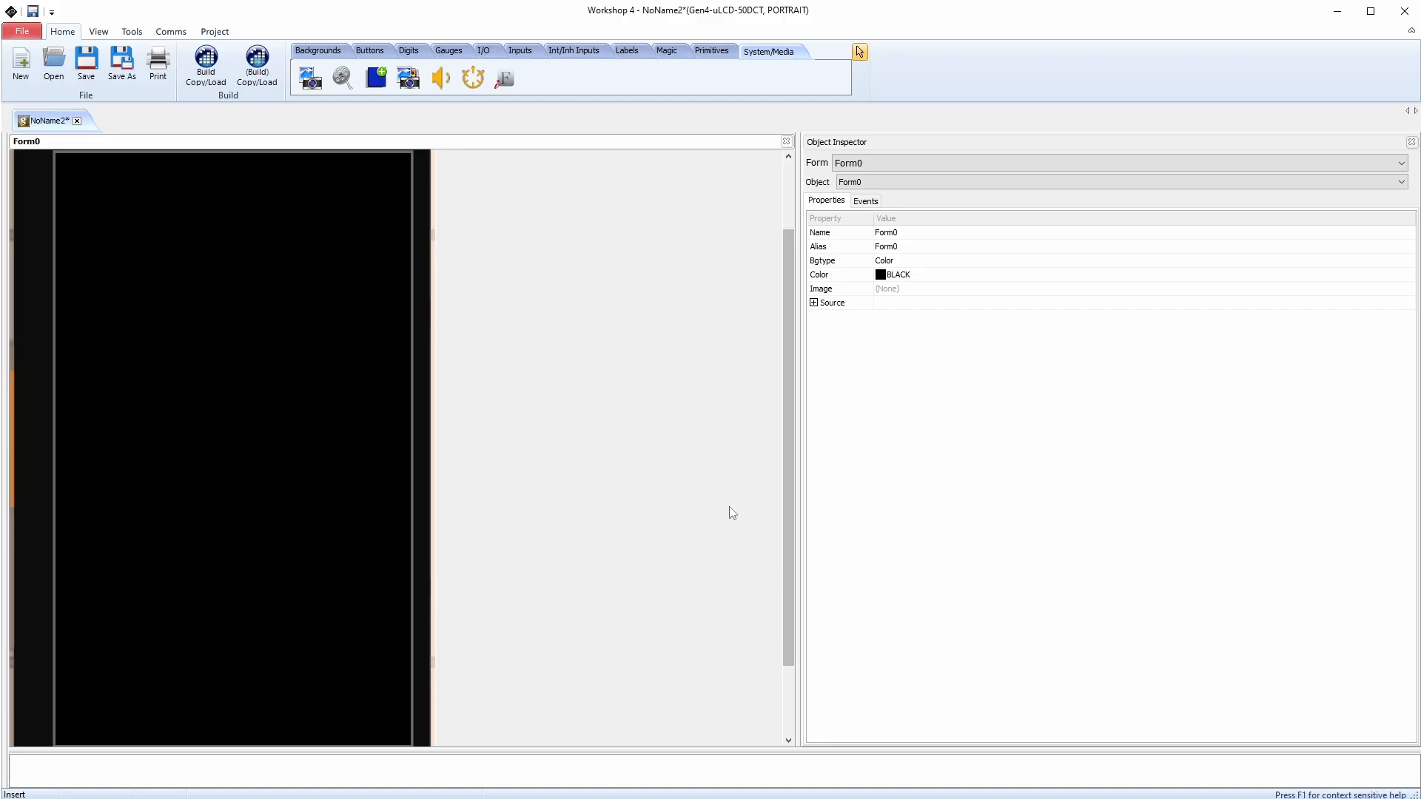
drag(787, 361, 754, 290)
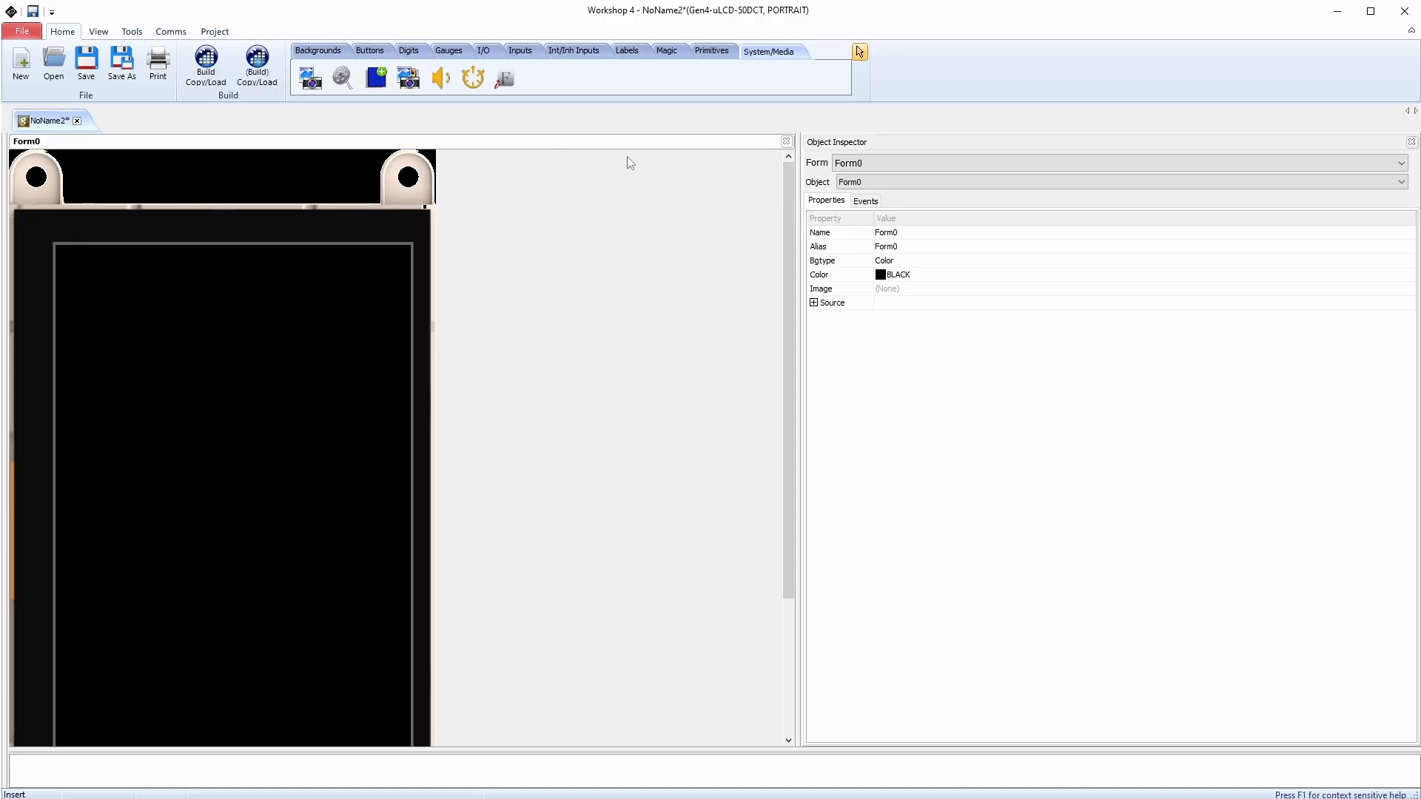
click(906, 288)
click(1407, 288)
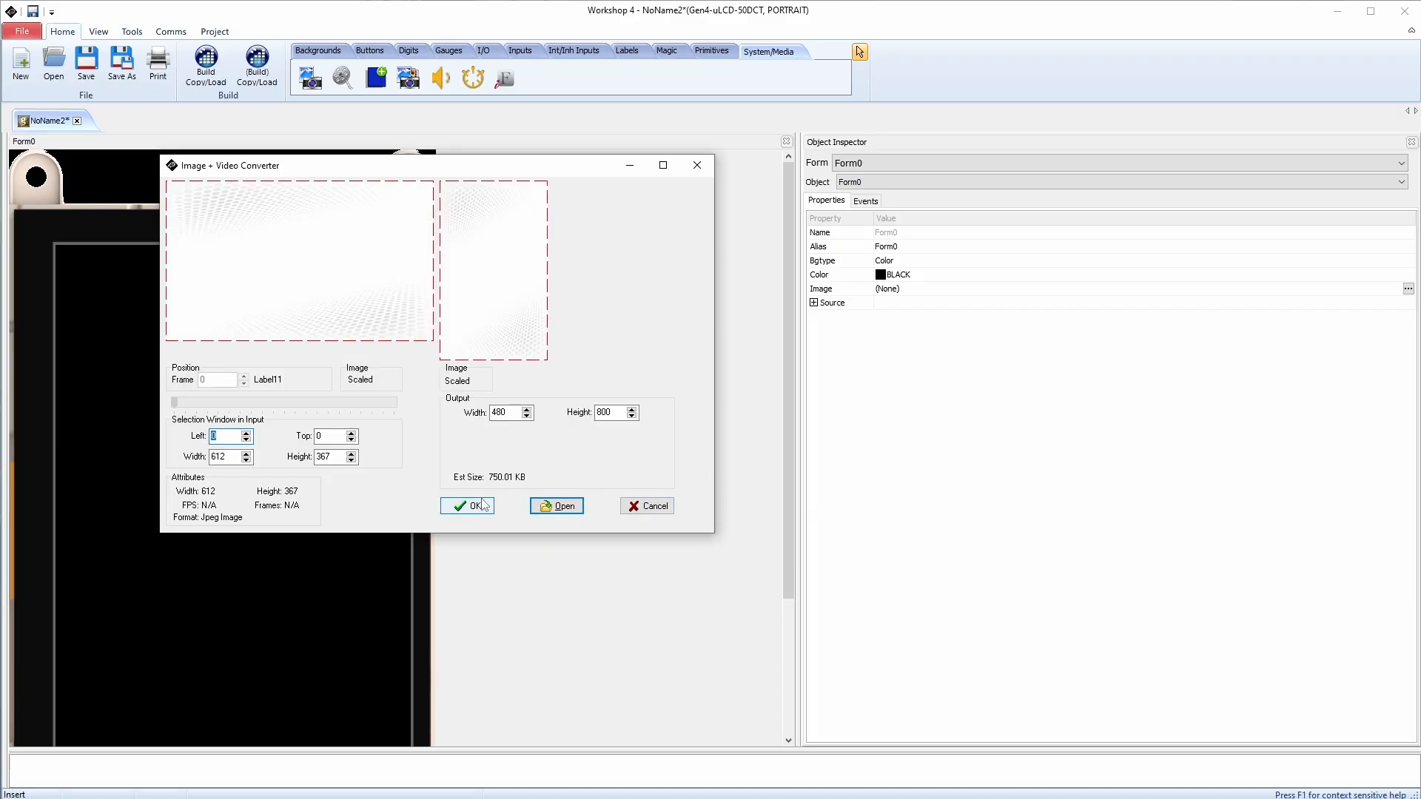
click(482, 505)
click(980, 265)
click(1408, 261)
click(954, 274)
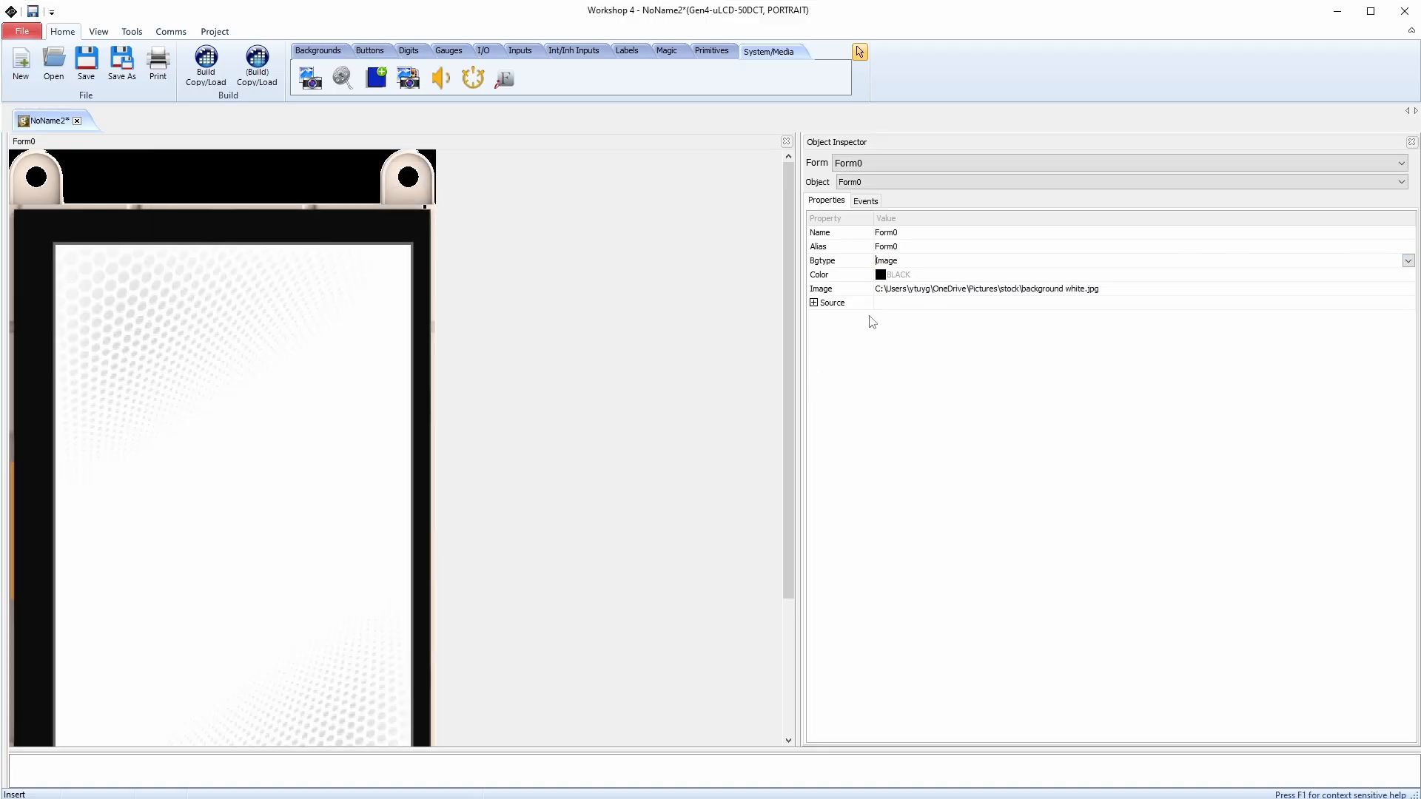
Step: Place a user button in the upper part of Form0 and open its image list for editing
mouse_move(789, 379)
mouse_down()
mouse_move(764, 511)
mouse_move(762, 384)
mouse_up()
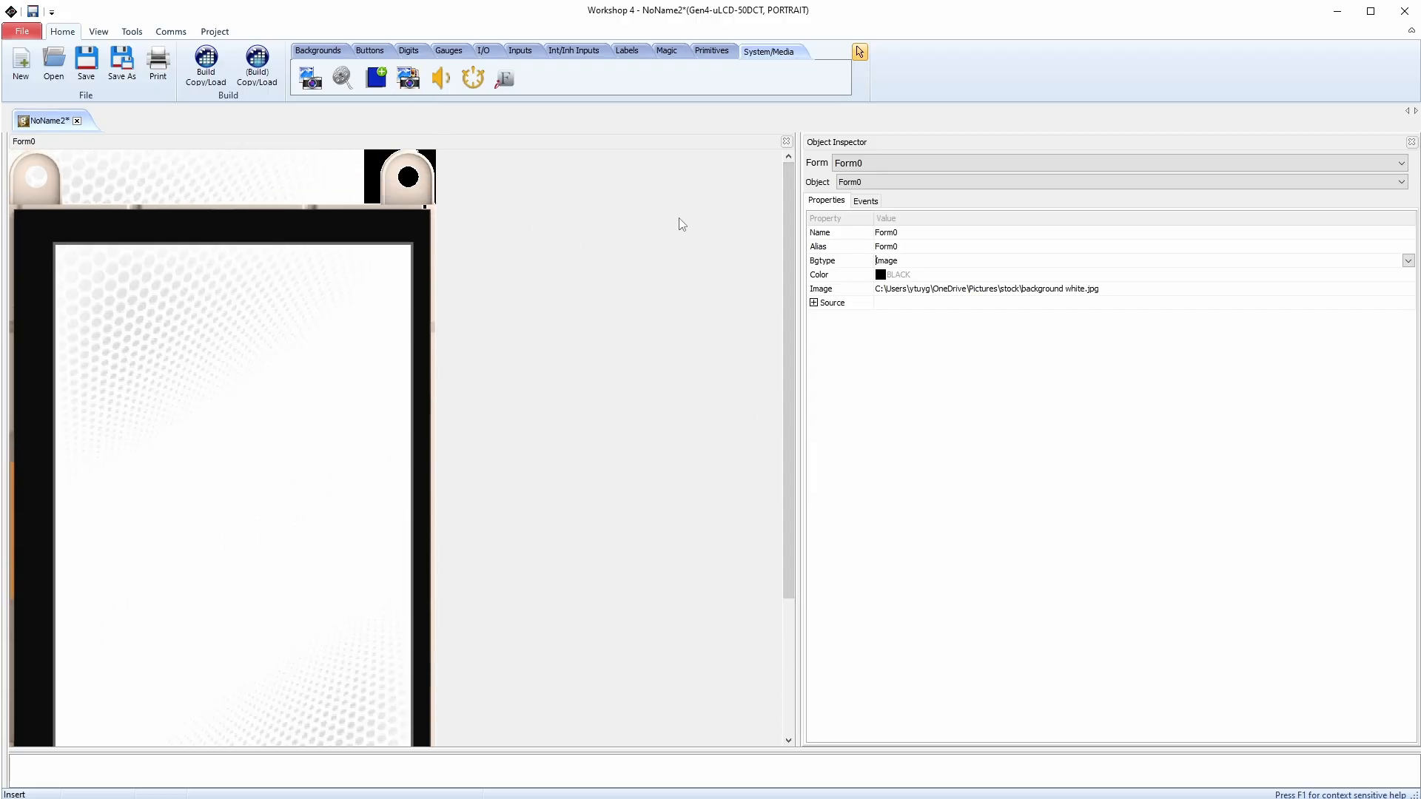
click(381, 49)
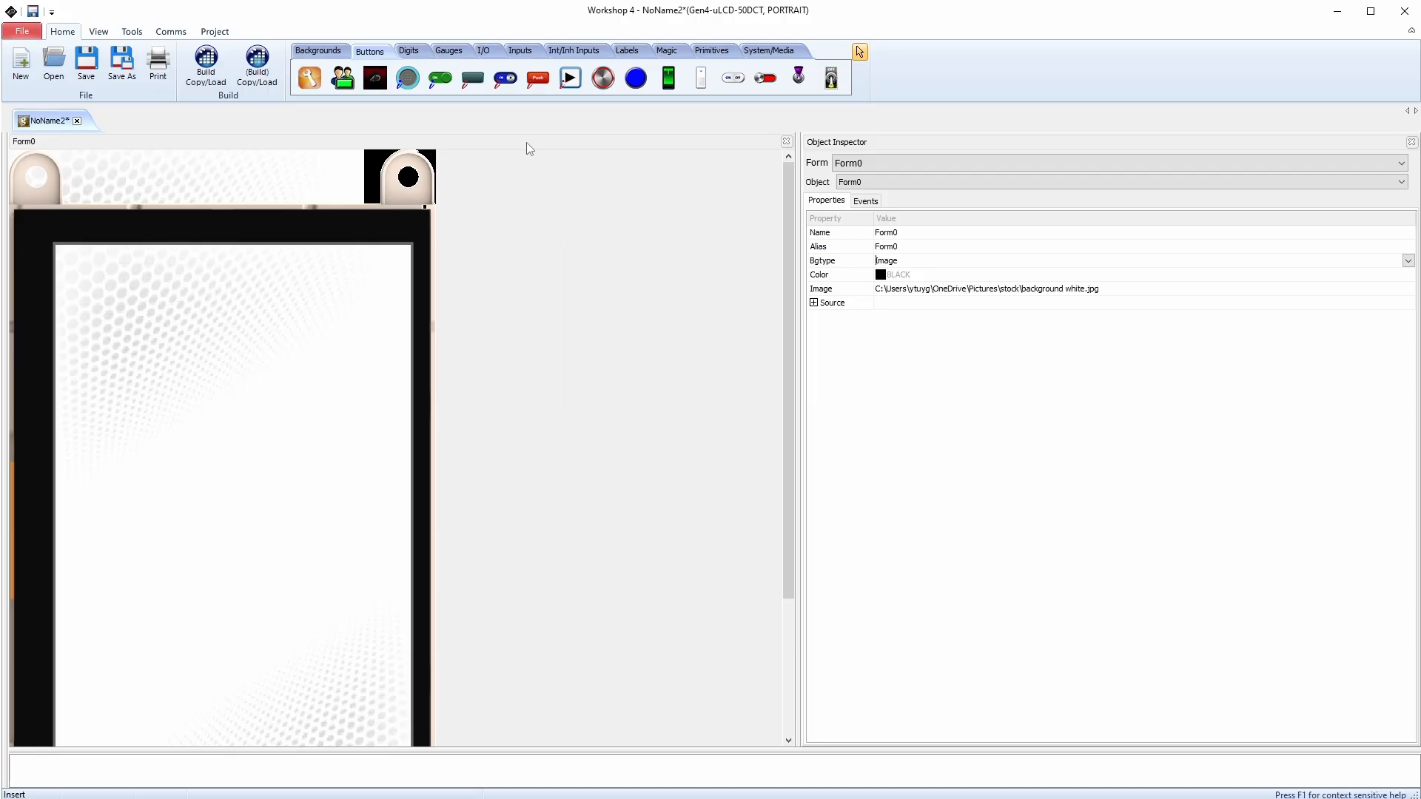
click(344, 83)
click(355, 89)
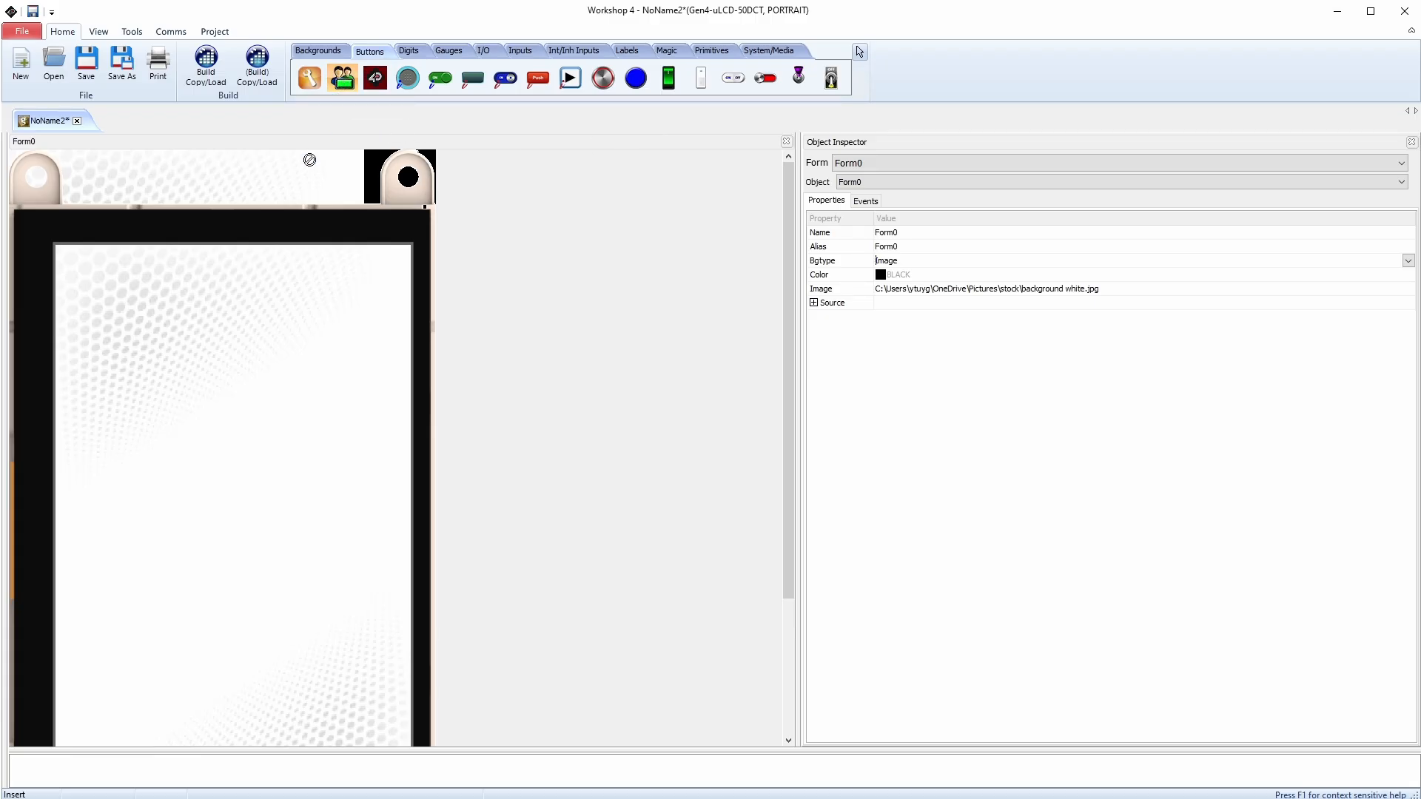
click(144, 326)
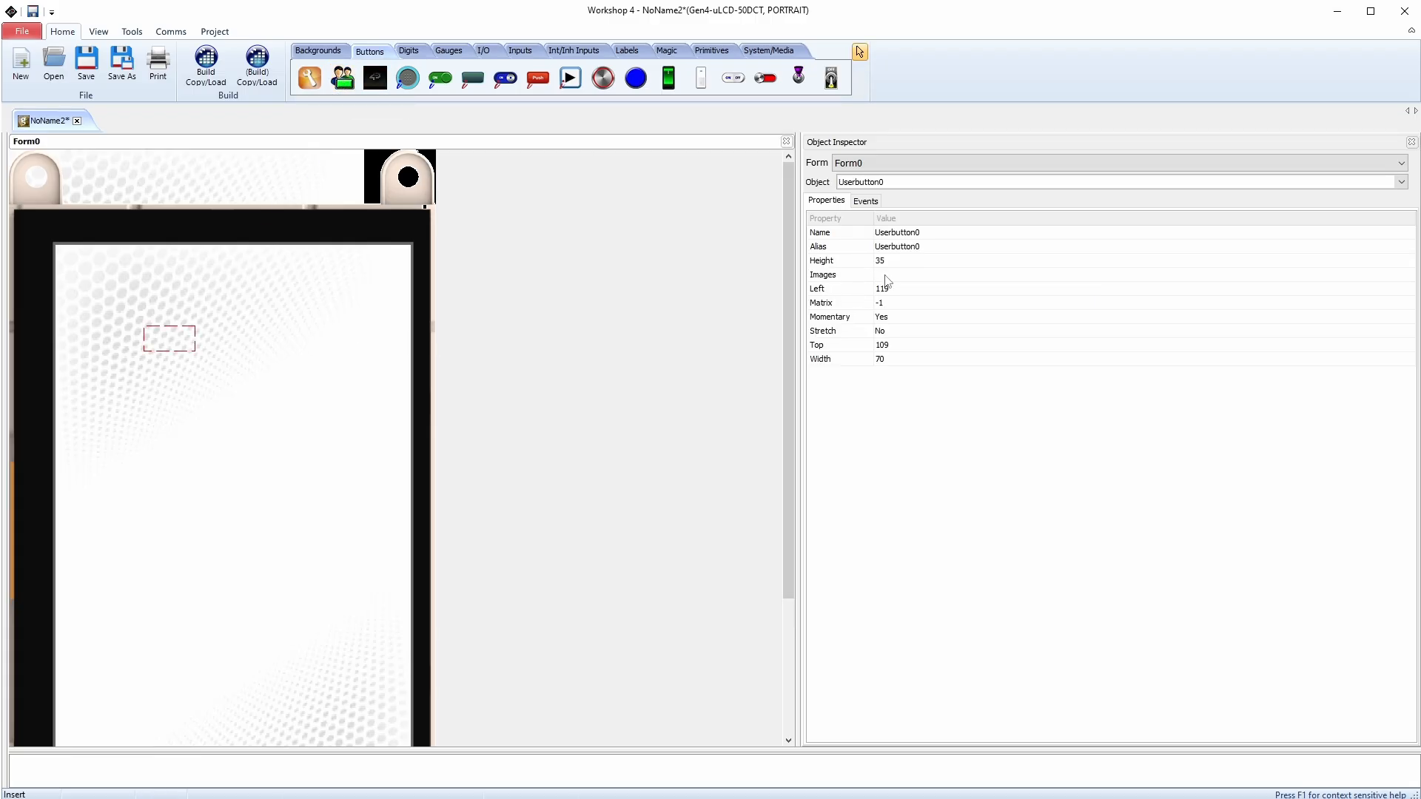
click(912, 276)
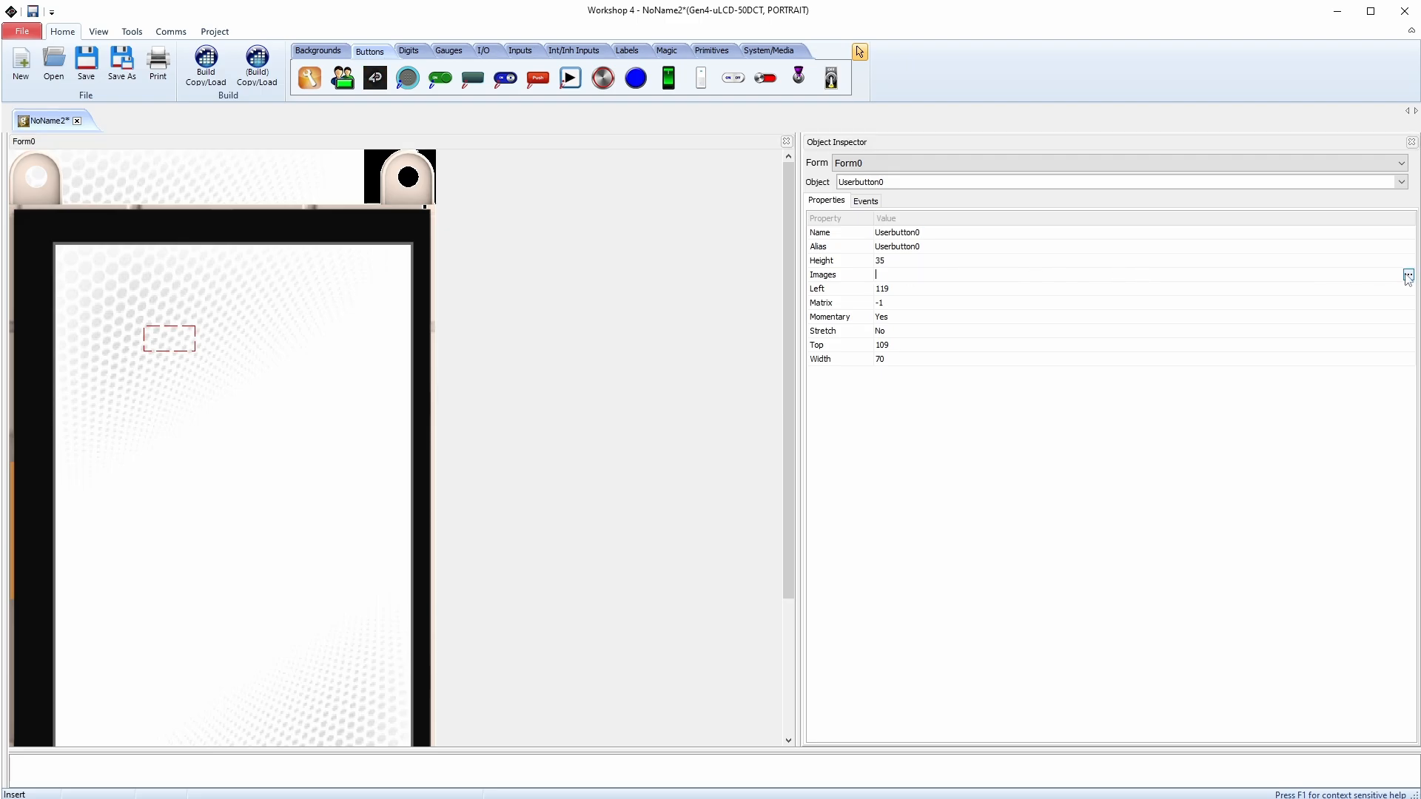
click(1408, 275)
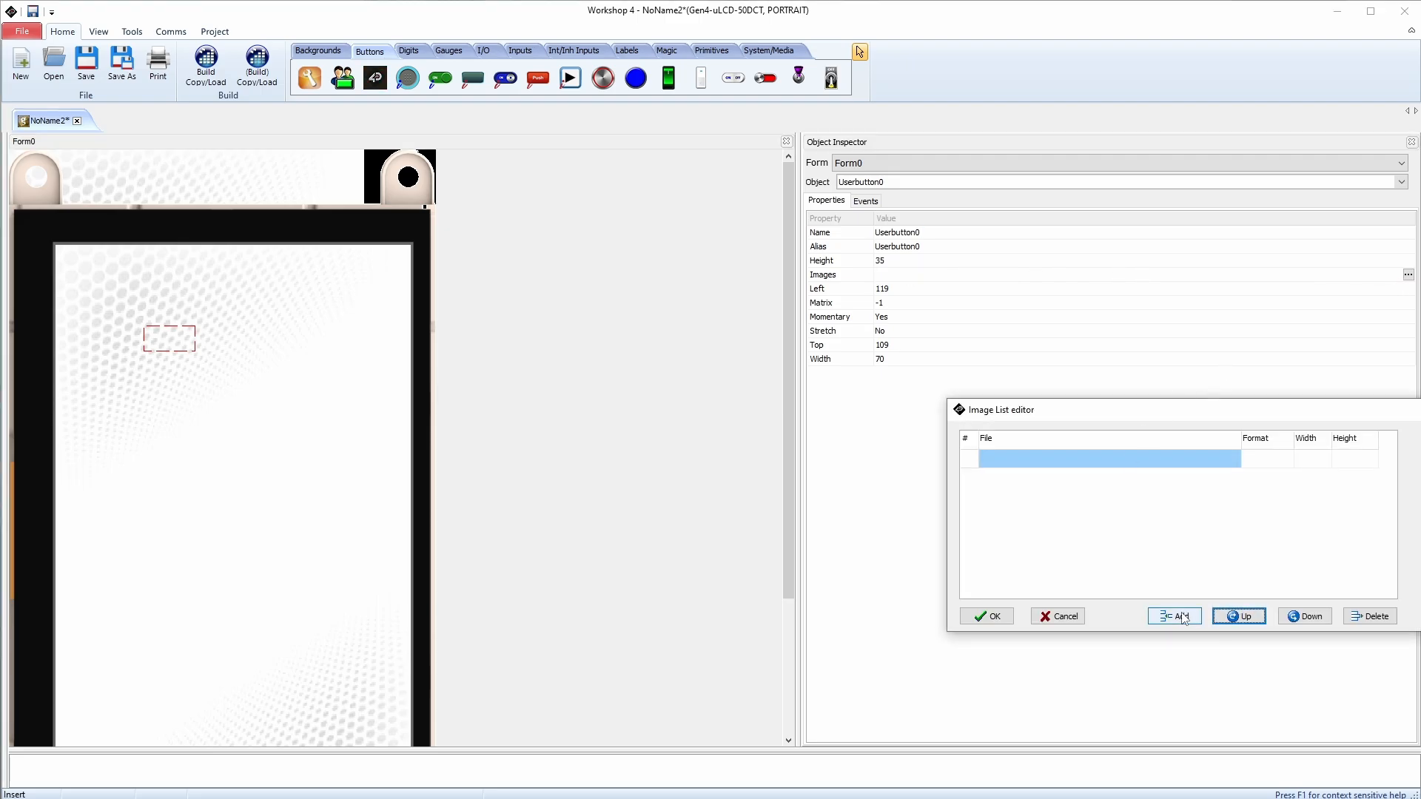
drag(1169, 416, 755, 364)
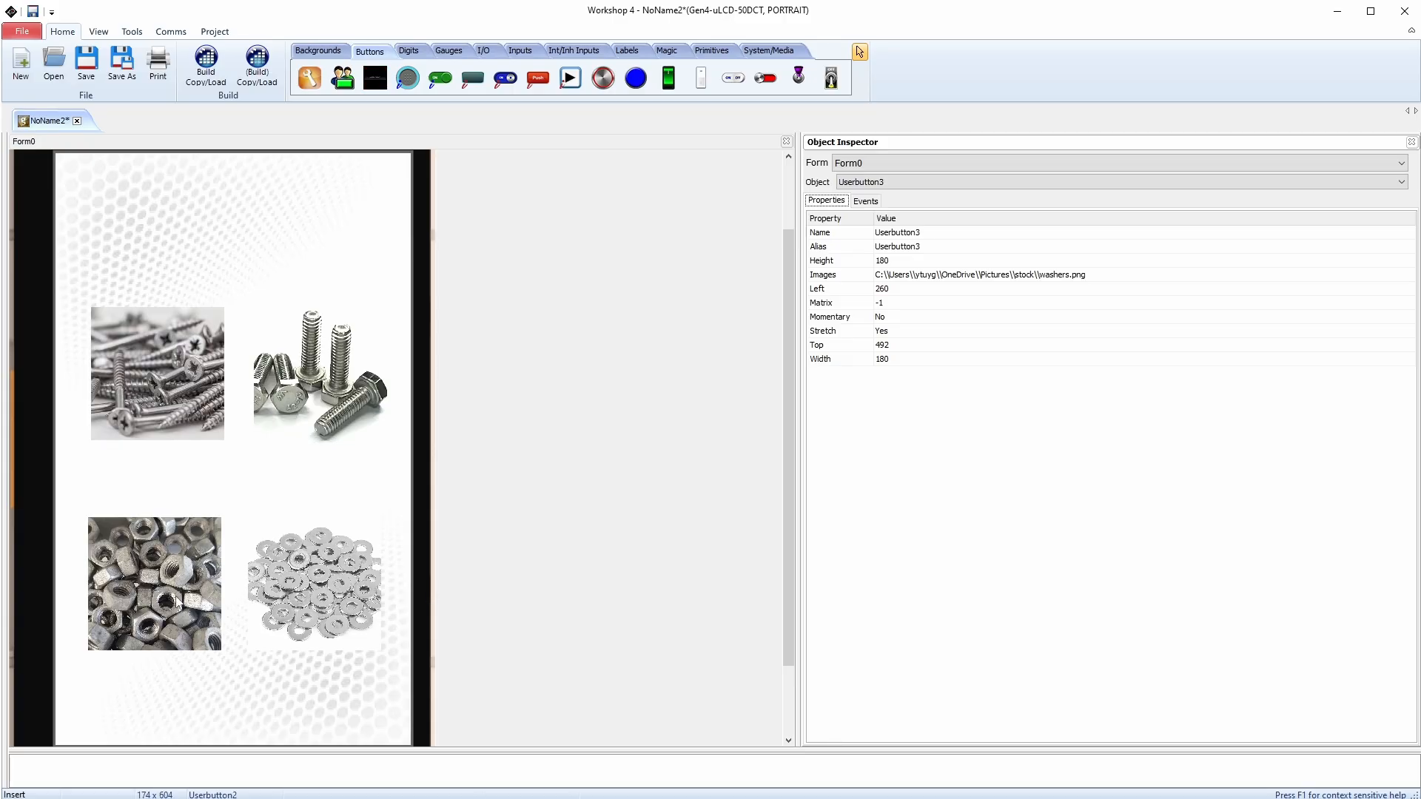
Step: Move the nuts and washers picture buttons slightly lower on Form0
click(155, 589)
drag(149, 578, 143, 604)
drag(296, 599, 289, 624)
click(711, 623)
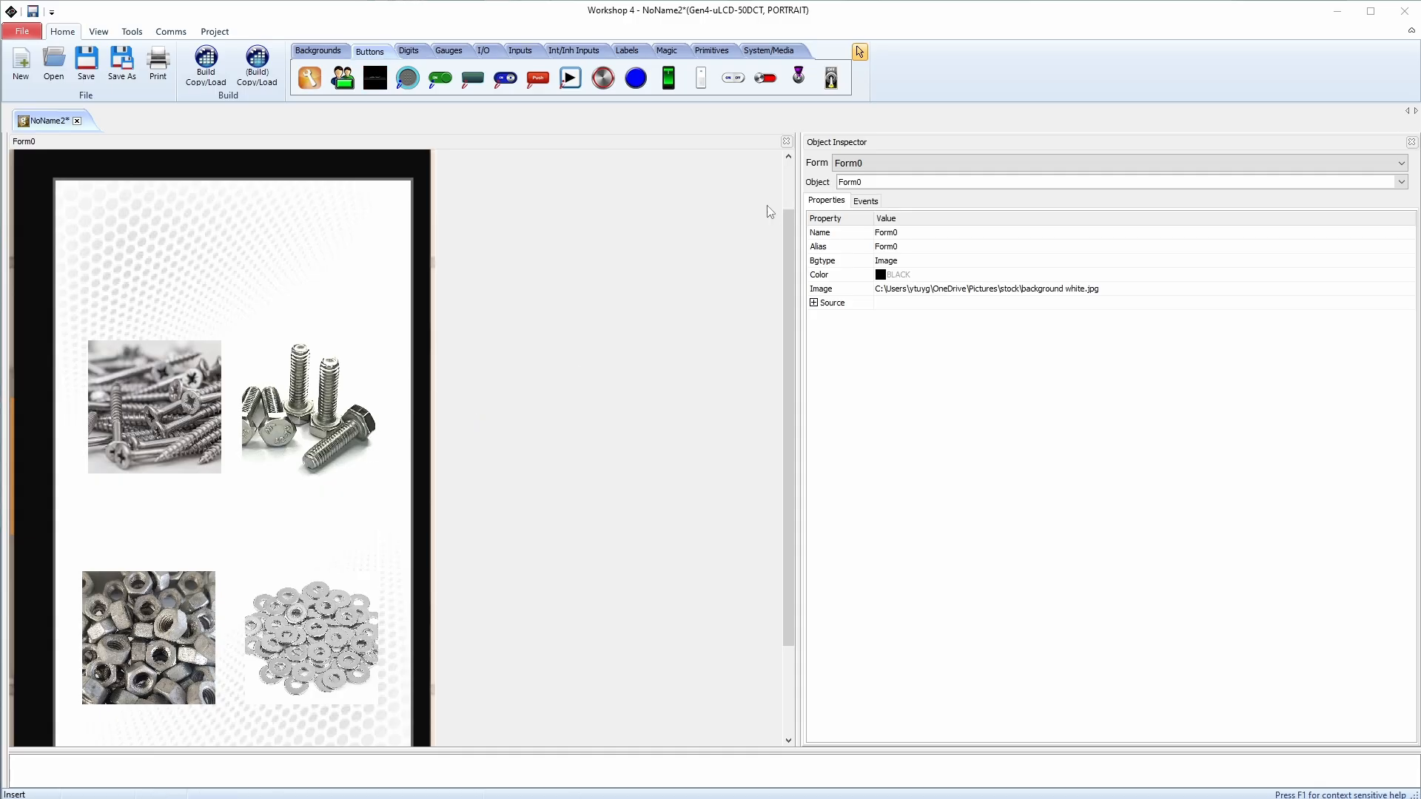
Step: Examine the handler choices for Form0's OnActivate event and the screws button's OnChanged event
click(865, 200)
click(840, 236)
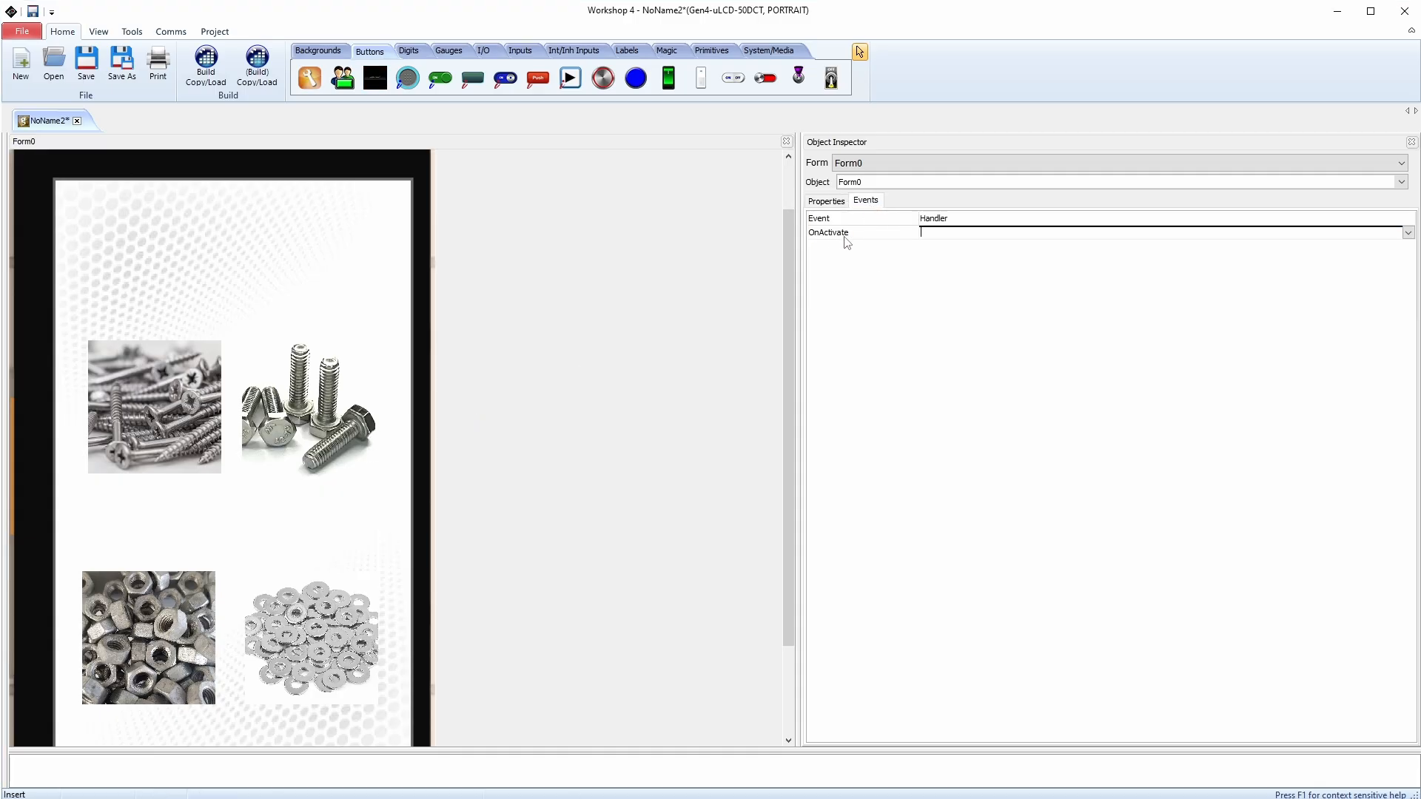
click(1409, 233)
click(944, 275)
click(828, 202)
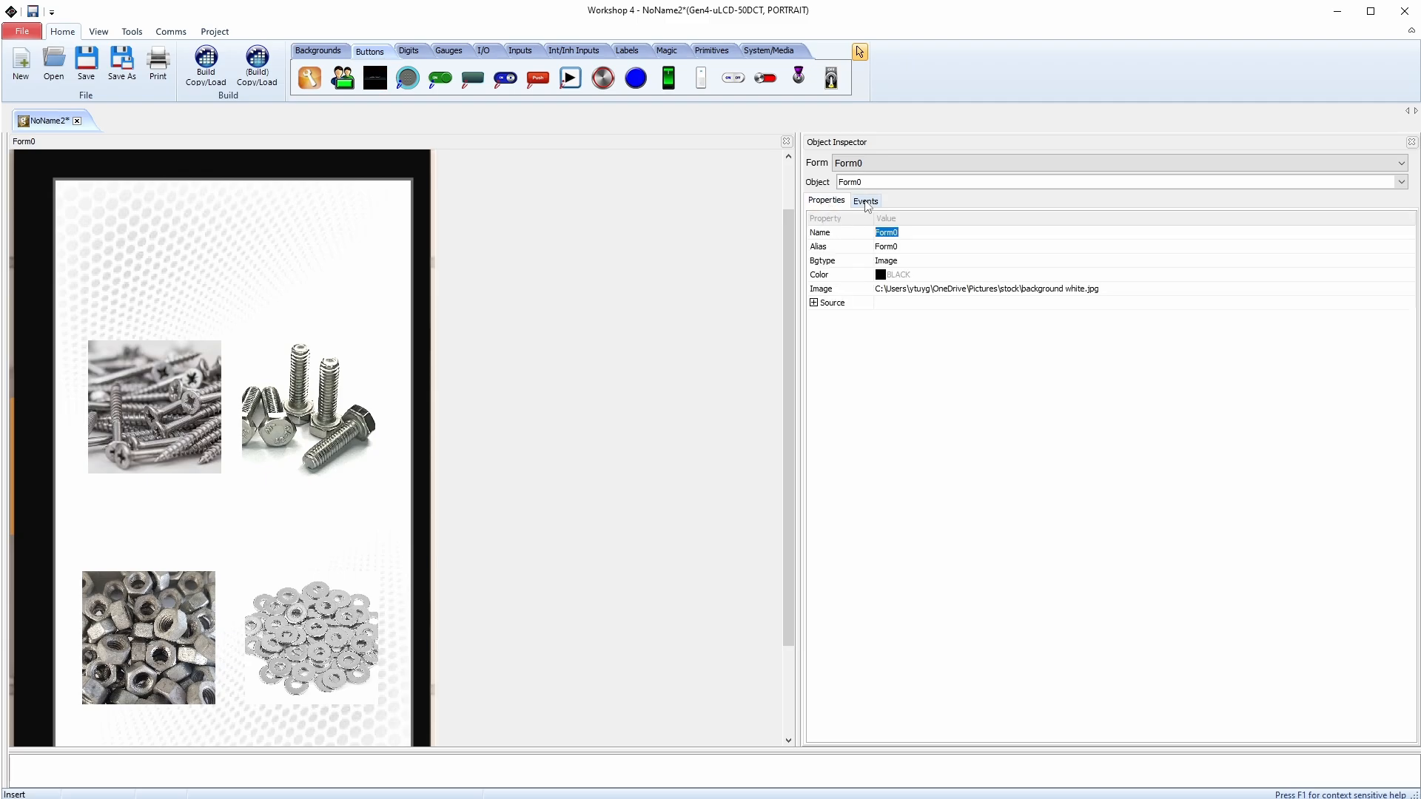
click(868, 182)
click(860, 205)
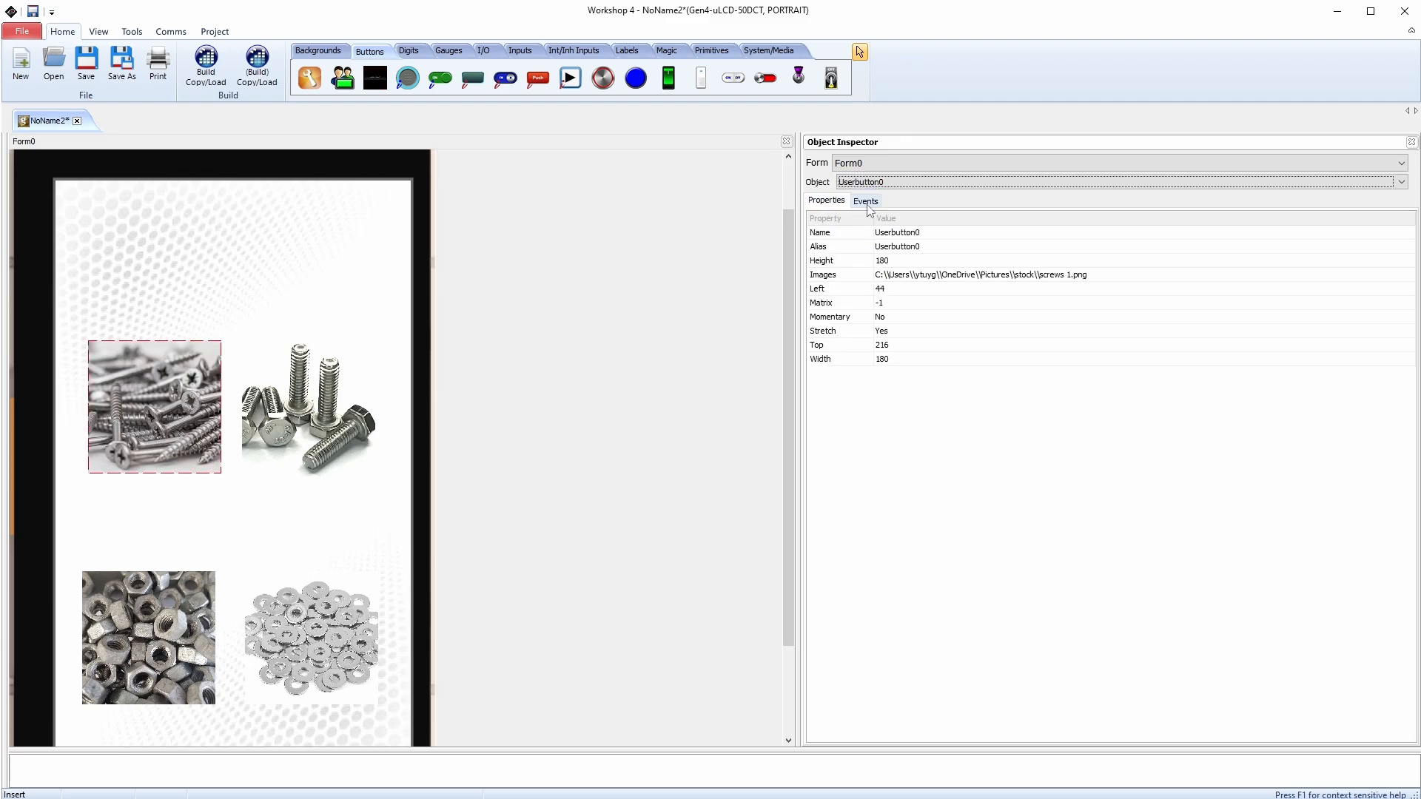
click(866, 201)
click(1409, 233)
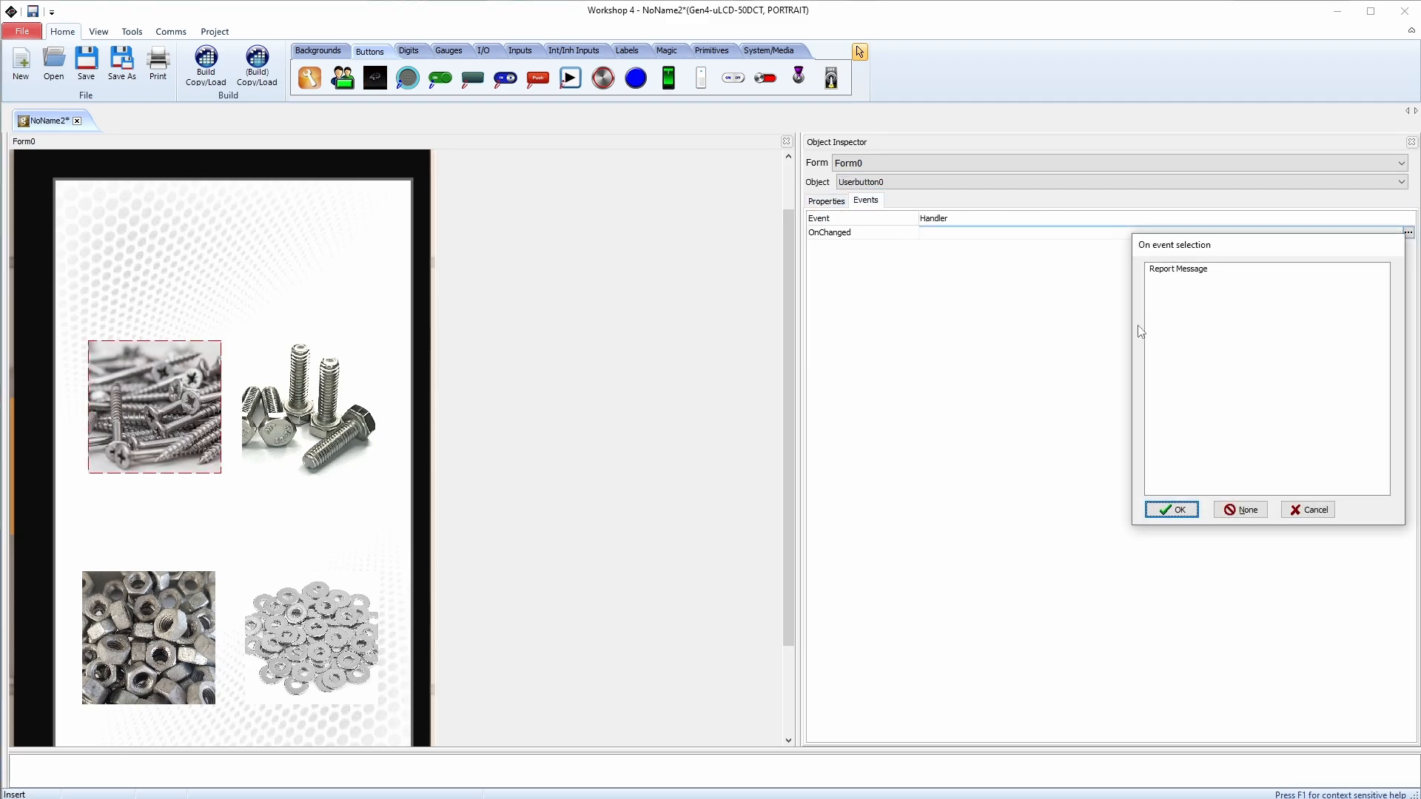
click(1176, 511)
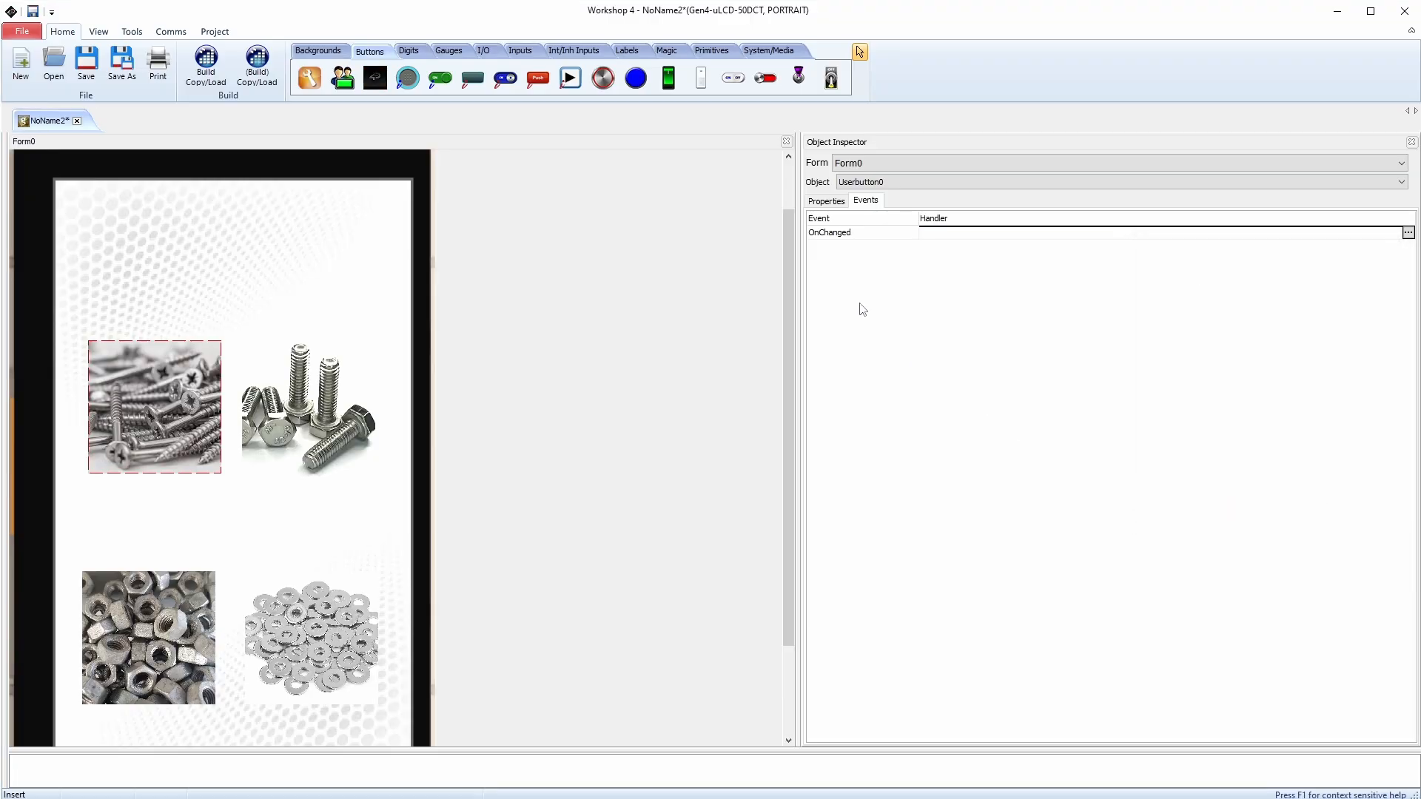
Step: Add four new forms to the project
click(768, 51)
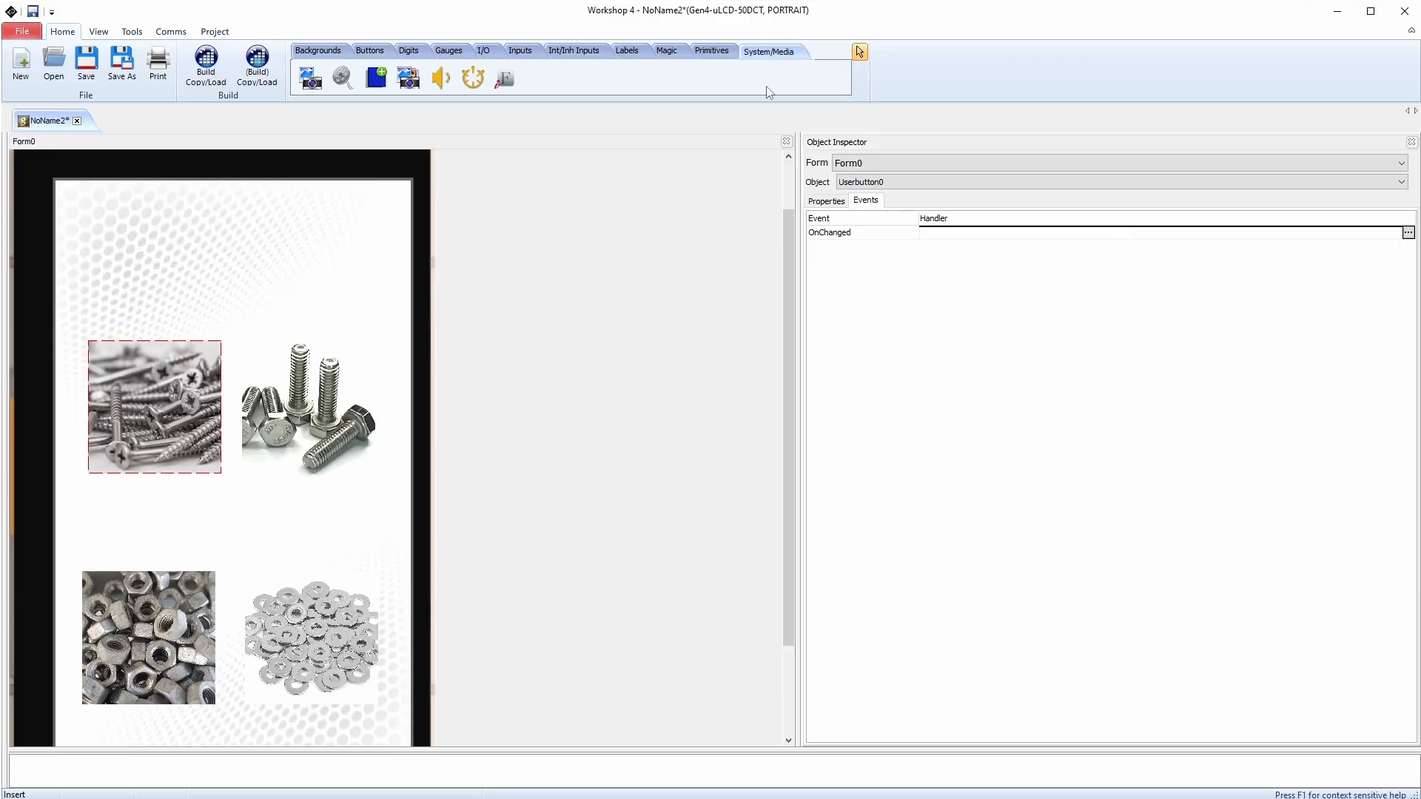
click(382, 86)
click(382, 85)
click(382, 85)
click(382, 85)
Step: Look through the newly added forms one by one
click(858, 163)
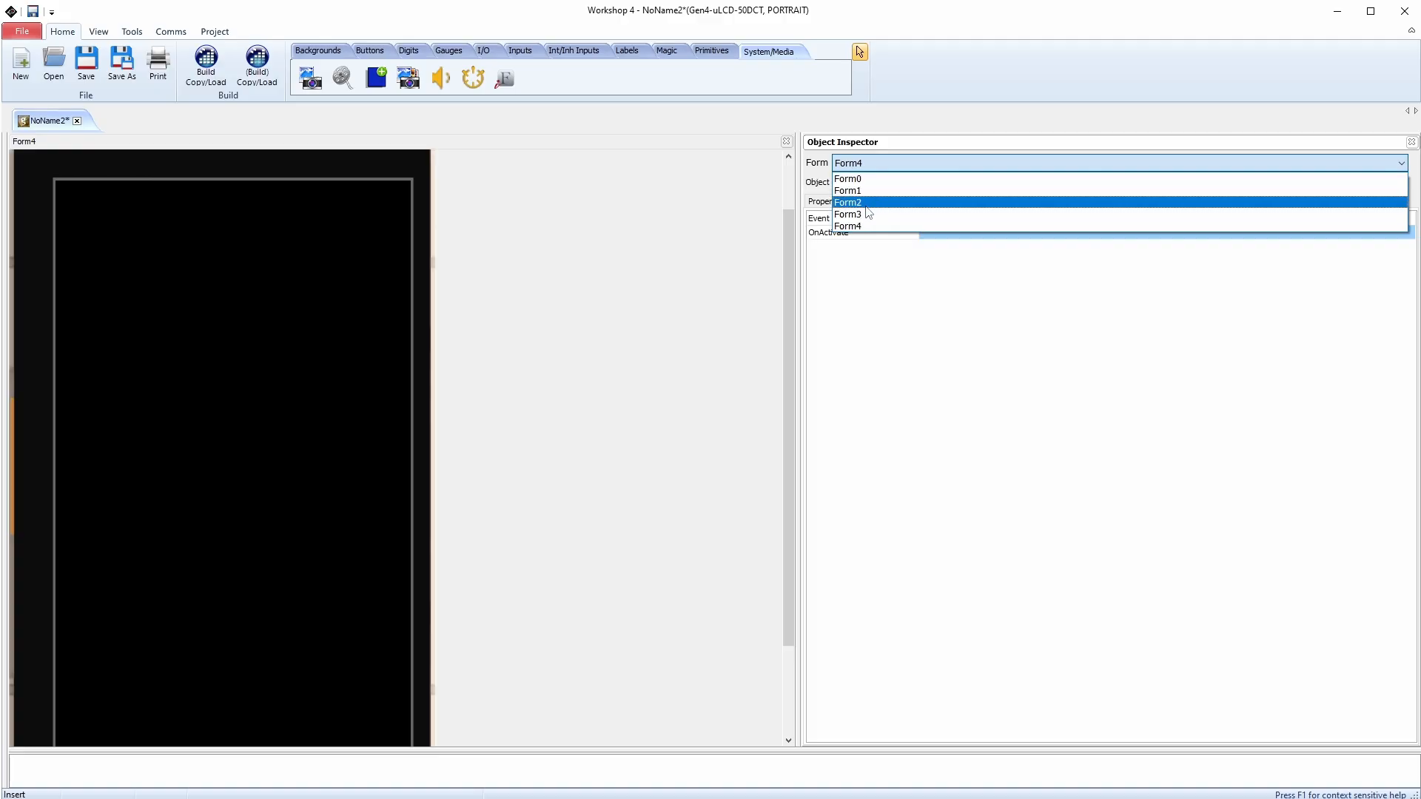
click(879, 202)
click(872, 164)
click(874, 201)
click(872, 164)
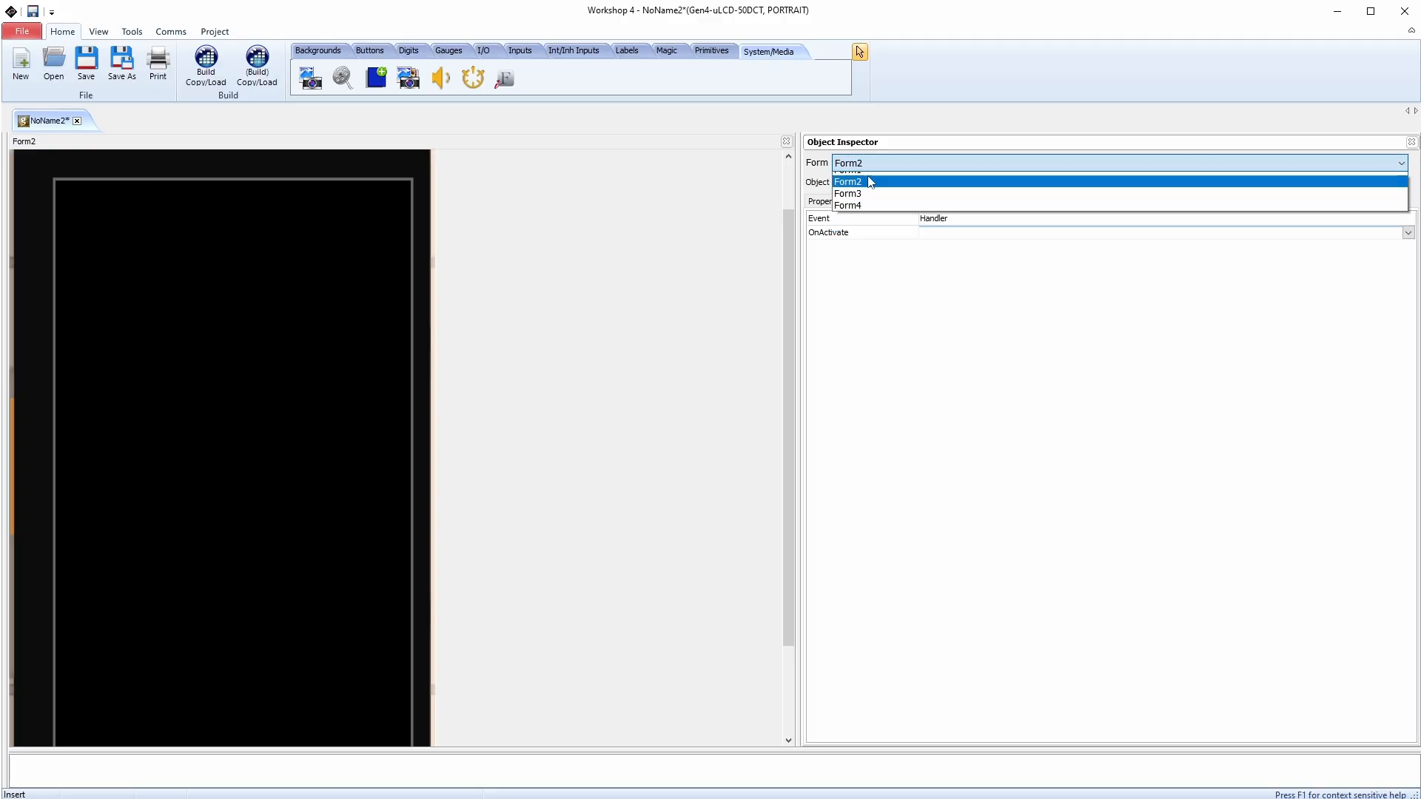
click(874, 214)
click(872, 167)
click(857, 226)
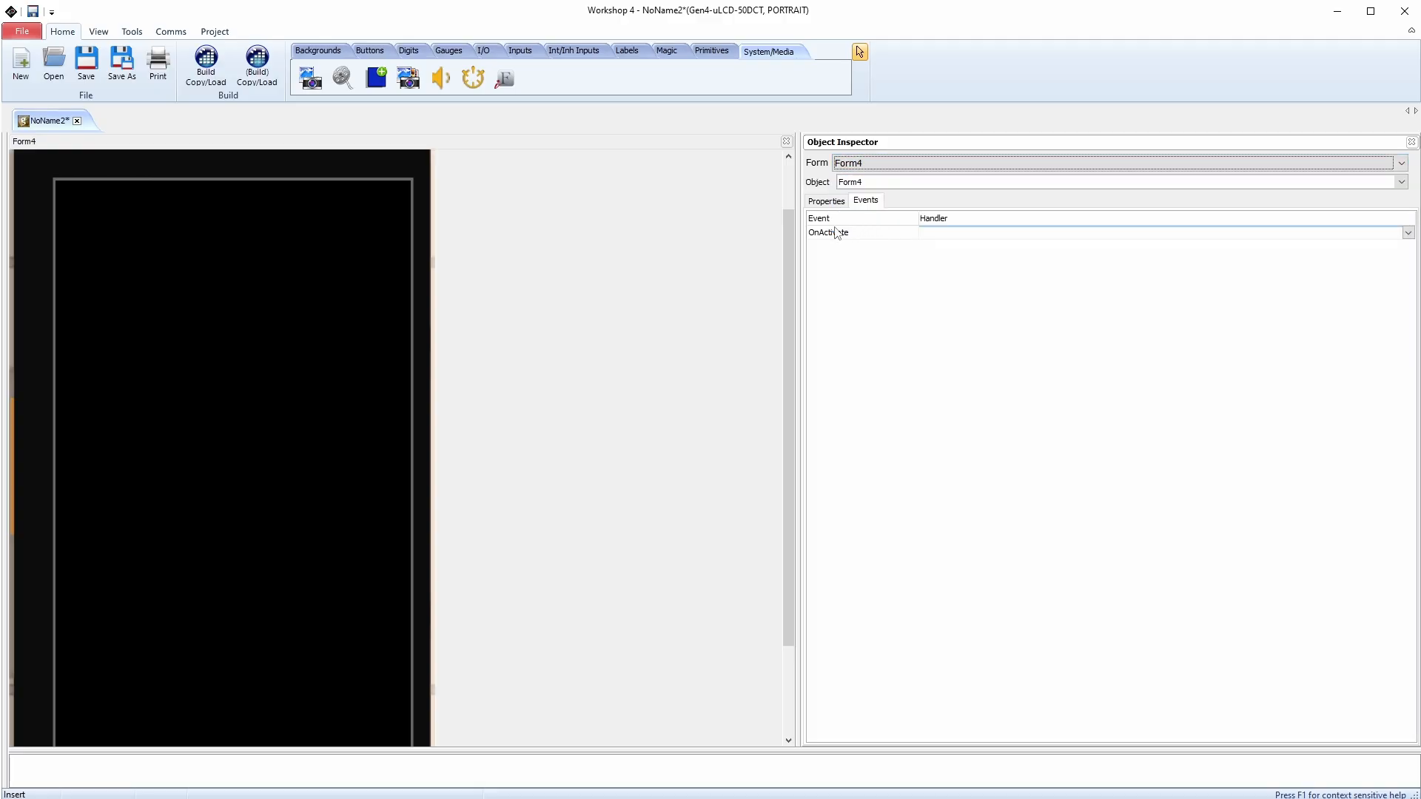
Step: Return to Form0 and assign Form1Activate to the screws button's OnChanged event
click(872, 164)
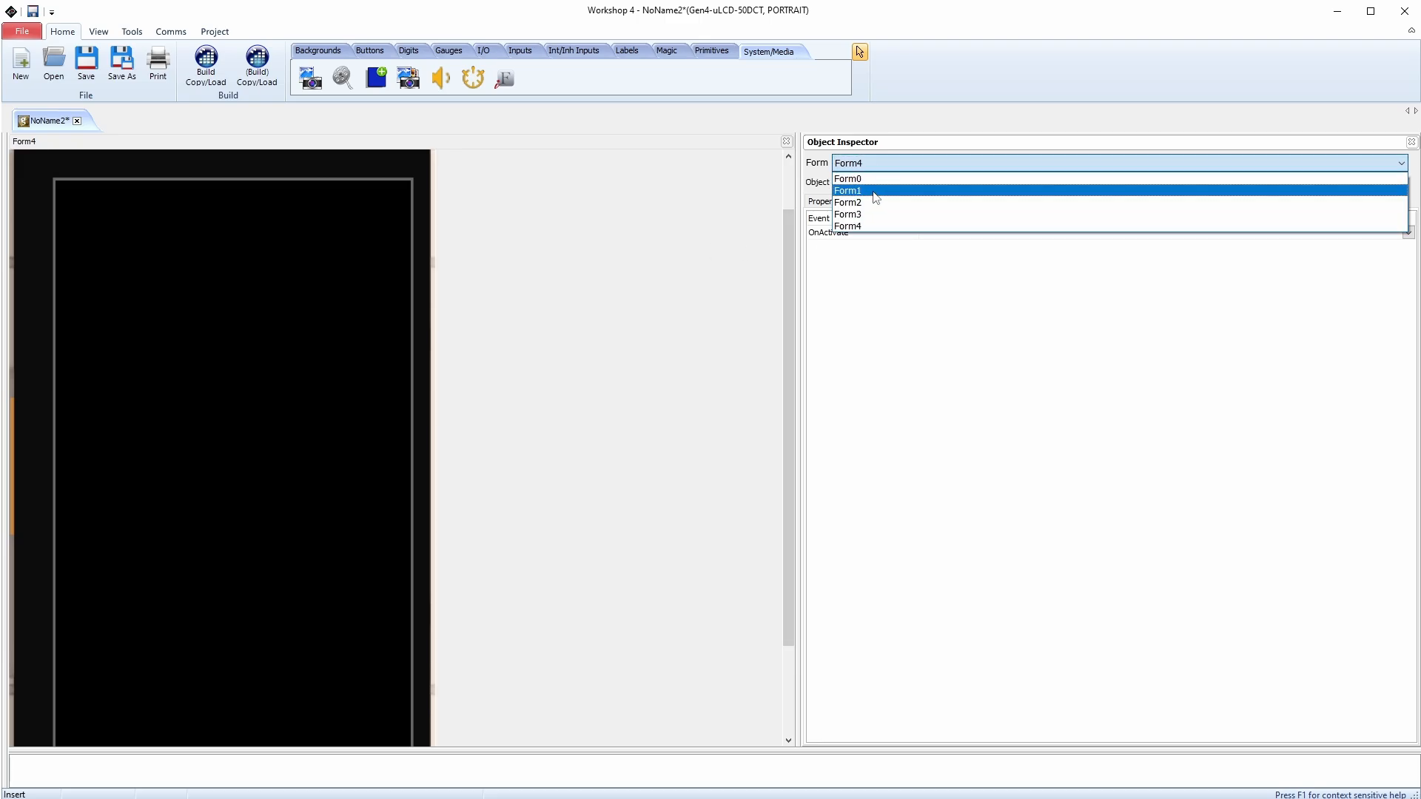
click(865, 176)
click(153, 362)
click(825, 201)
click(903, 183)
click(864, 195)
click(865, 202)
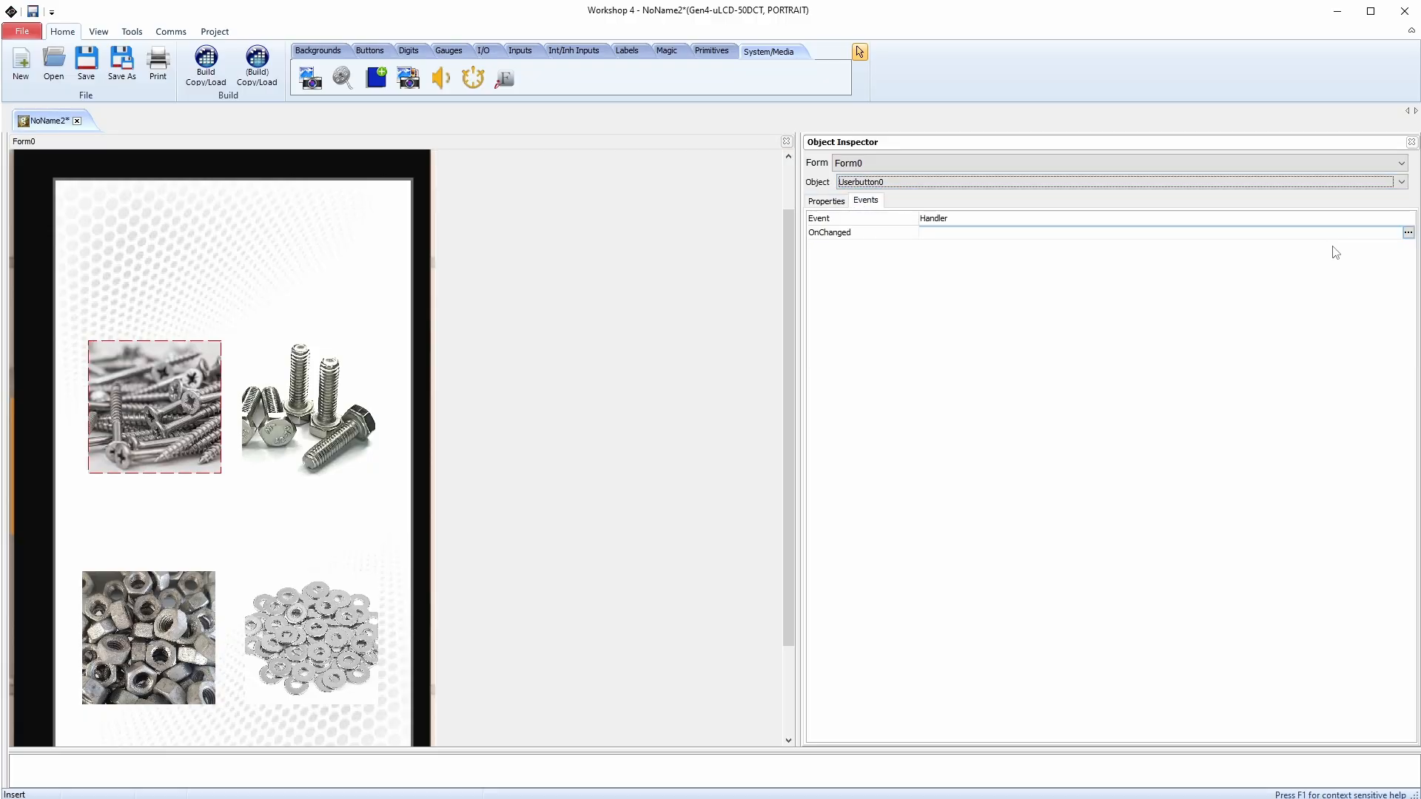
click(1407, 233)
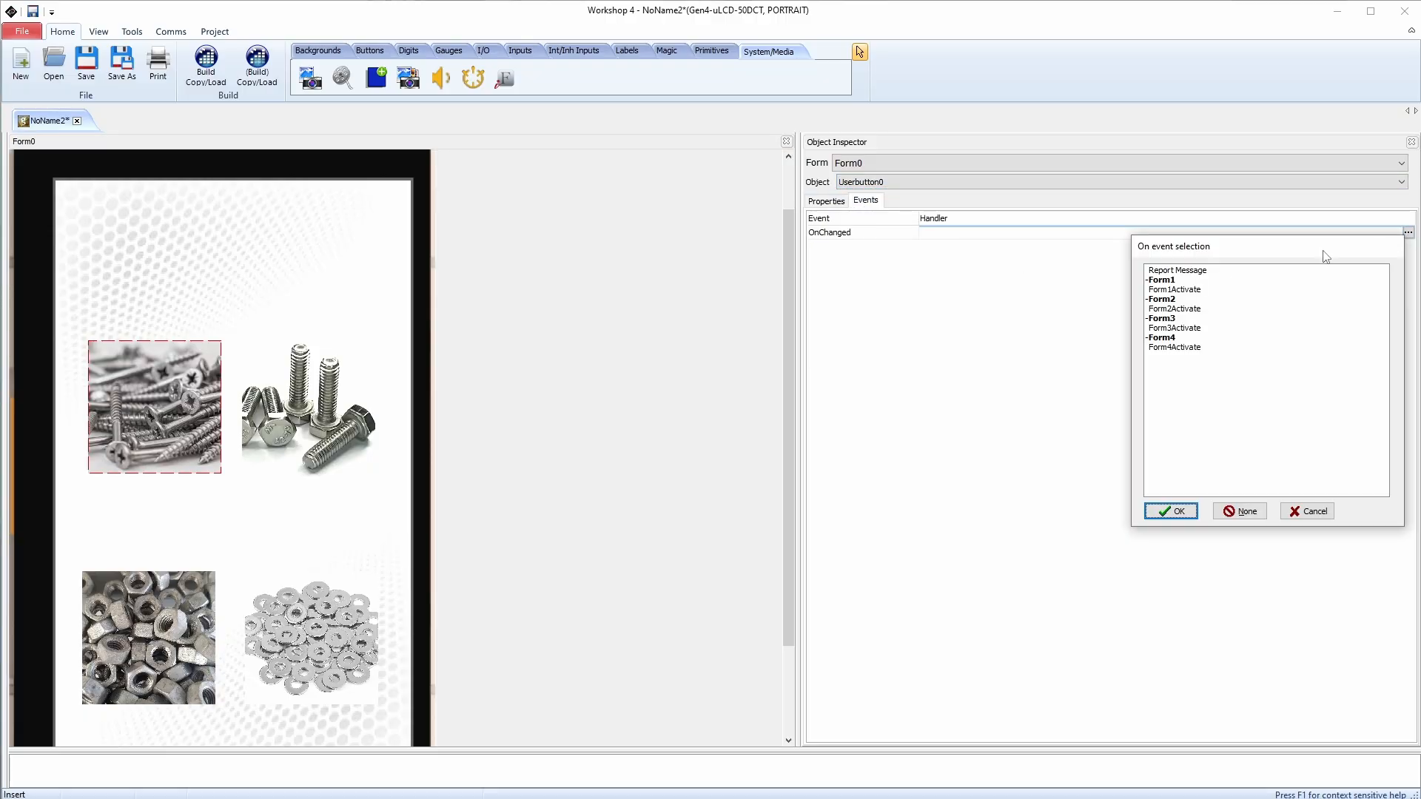
click(1184, 290)
click(1170, 512)
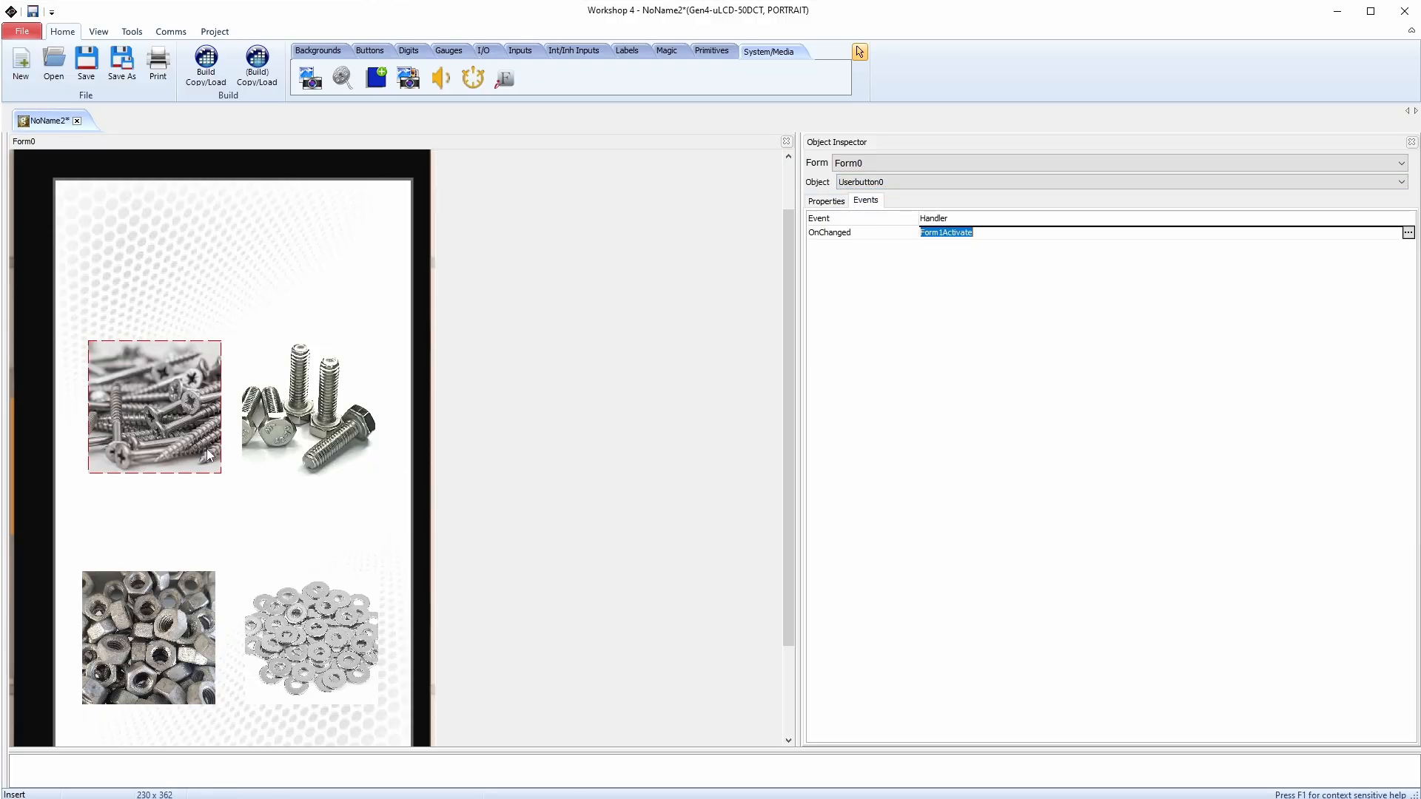
Step: Assign Form2Activate to the OnChanged event of the bolts button
click(314, 406)
click(1408, 233)
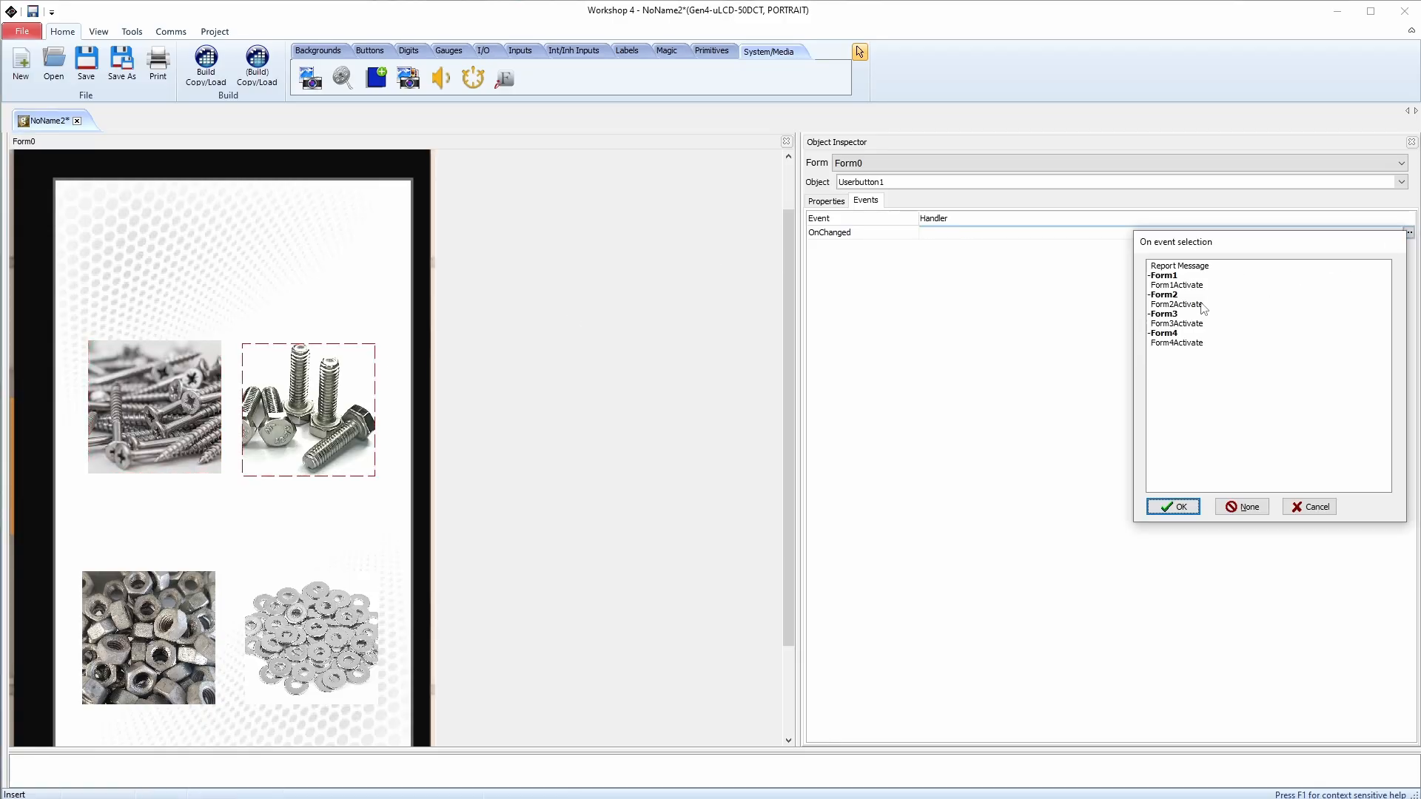
click(1194, 304)
click(1173, 507)
Step: Assign Form3Activate to the OnChanged event of the nuts button
click(169, 625)
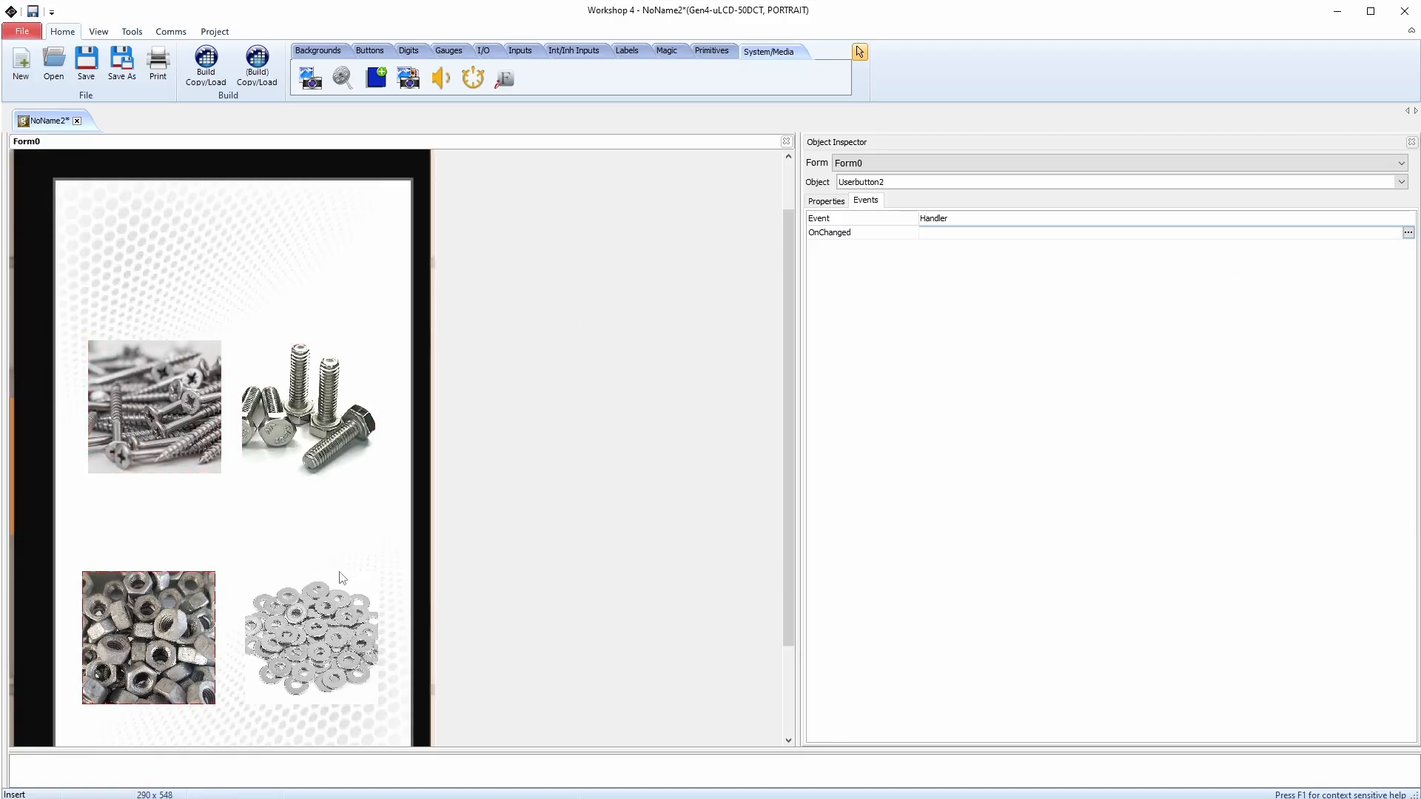
click(1408, 233)
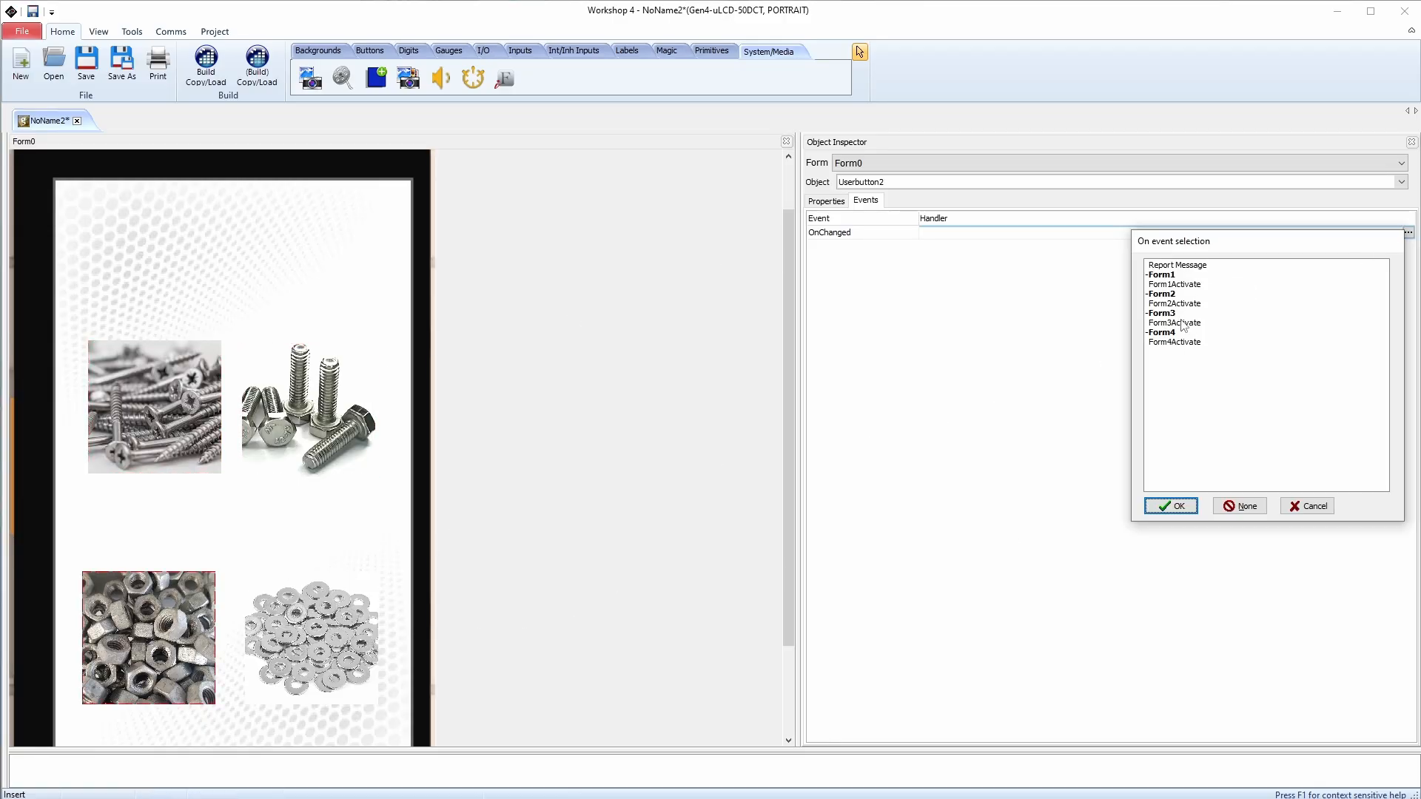
click(1183, 324)
click(1173, 503)
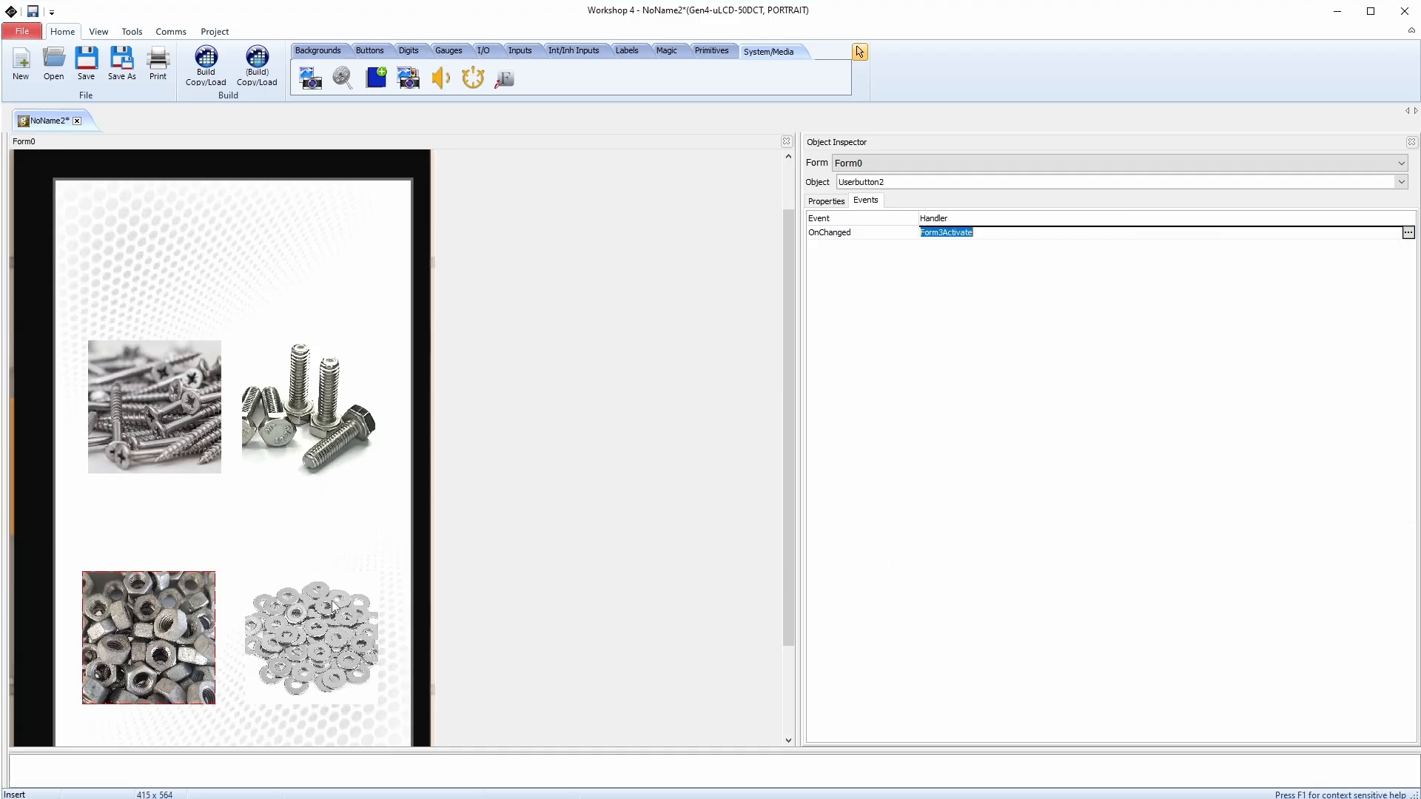
Step: Assign Form4Activate to the OnChanged event of the washers button
click(299, 613)
click(1408, 233)
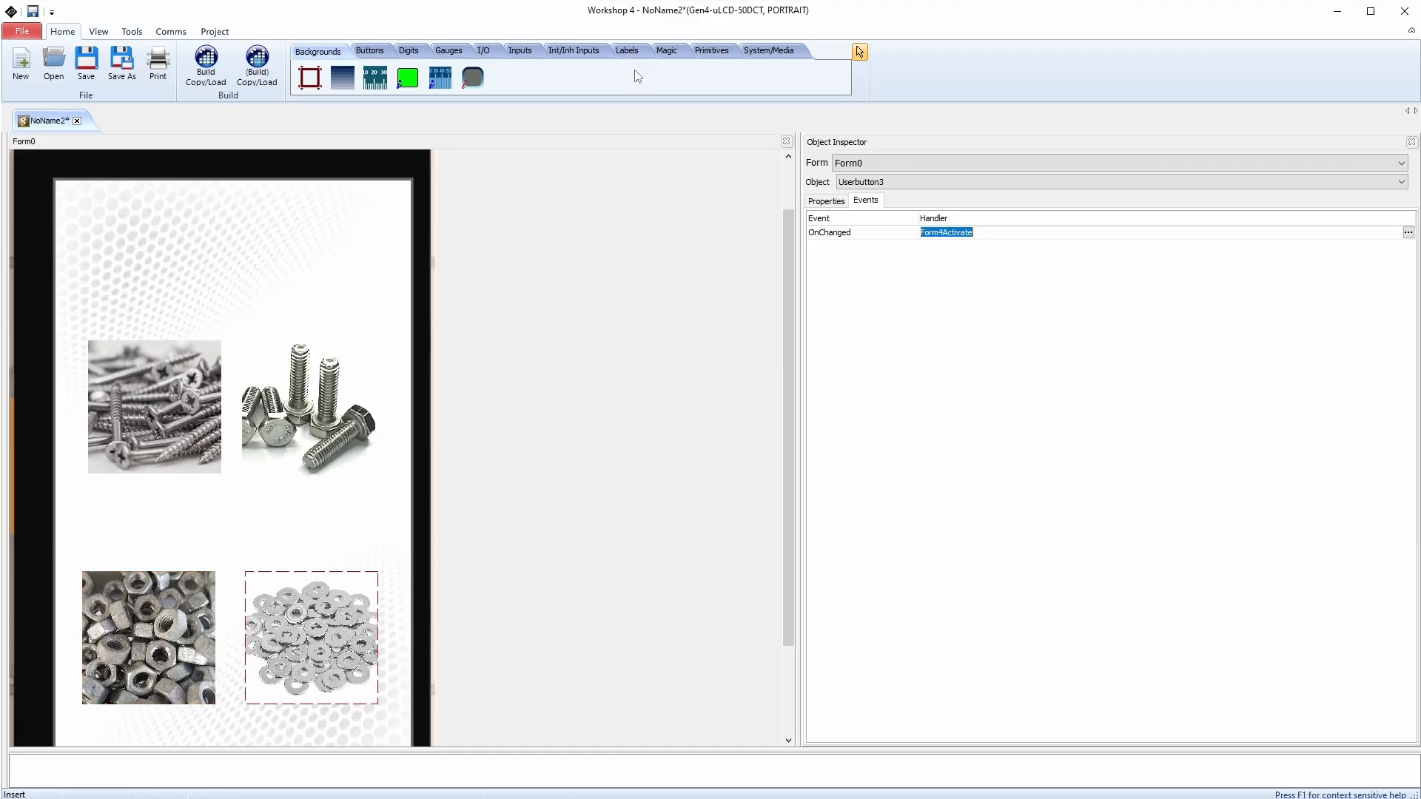
Step: Add a static text heading HARDWARE STOCK in the Akira Super font above the pictures on Form0
click(629, 52)
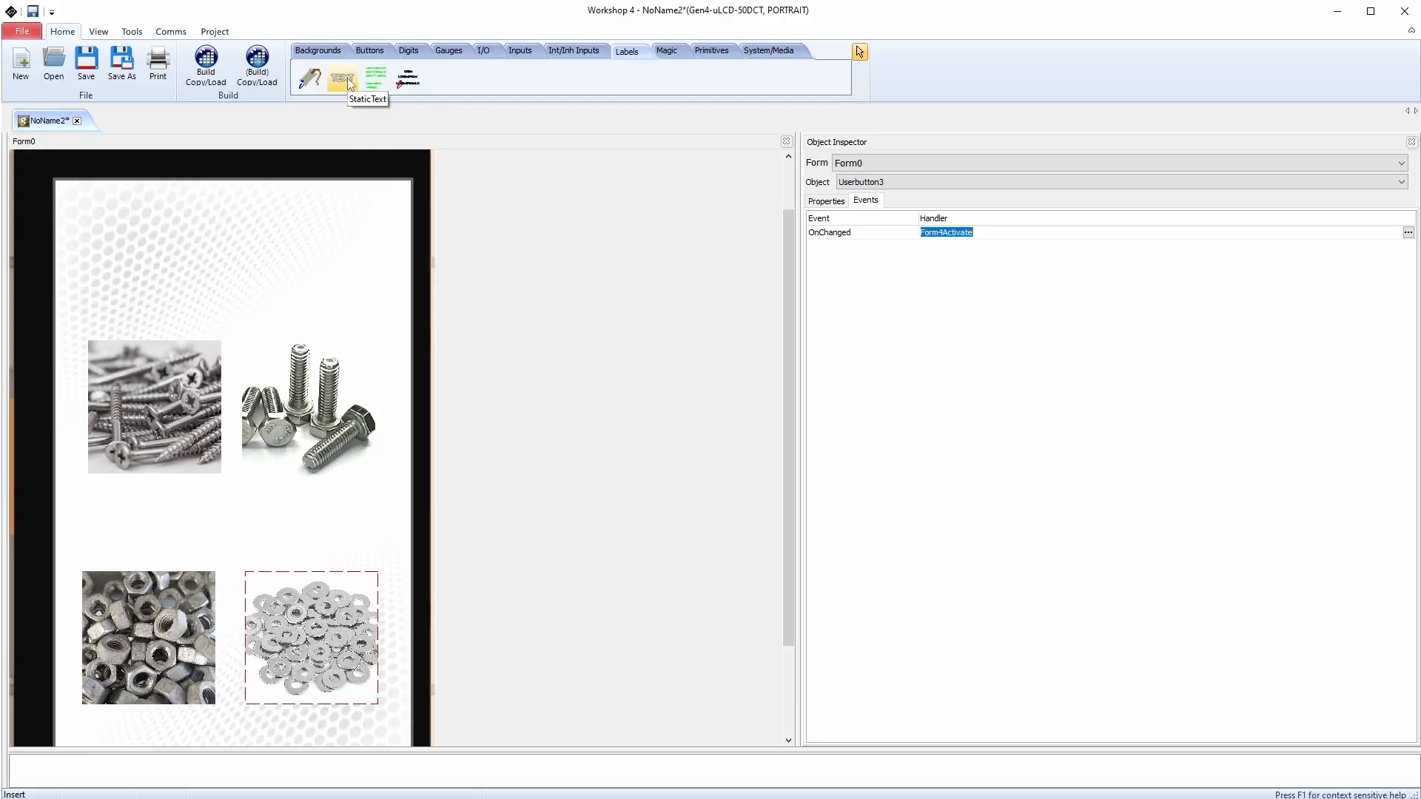
click(350, 82)
click(184, 243)
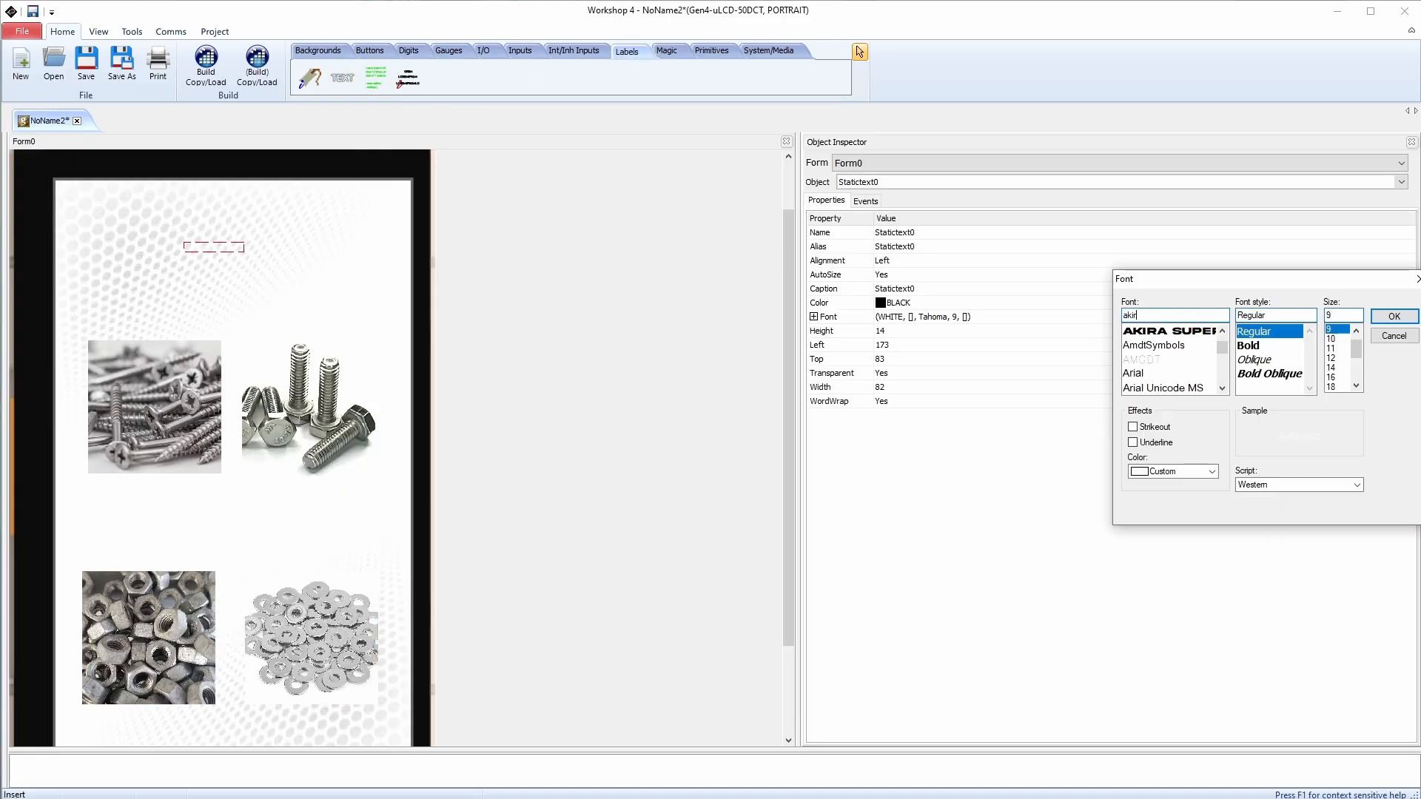
scroll(1337, 379, down, 2)
click(1336, 358)
click(1394, 316)
drag(220, 259, 186, 256)
Step: Label the screws picture SCREWS in black, underlined Akira Super Expanded Bold Oblique at size 12
double_click(992, 317)
click(1183, 478)
click(1154, 486)
click(1393, 316)
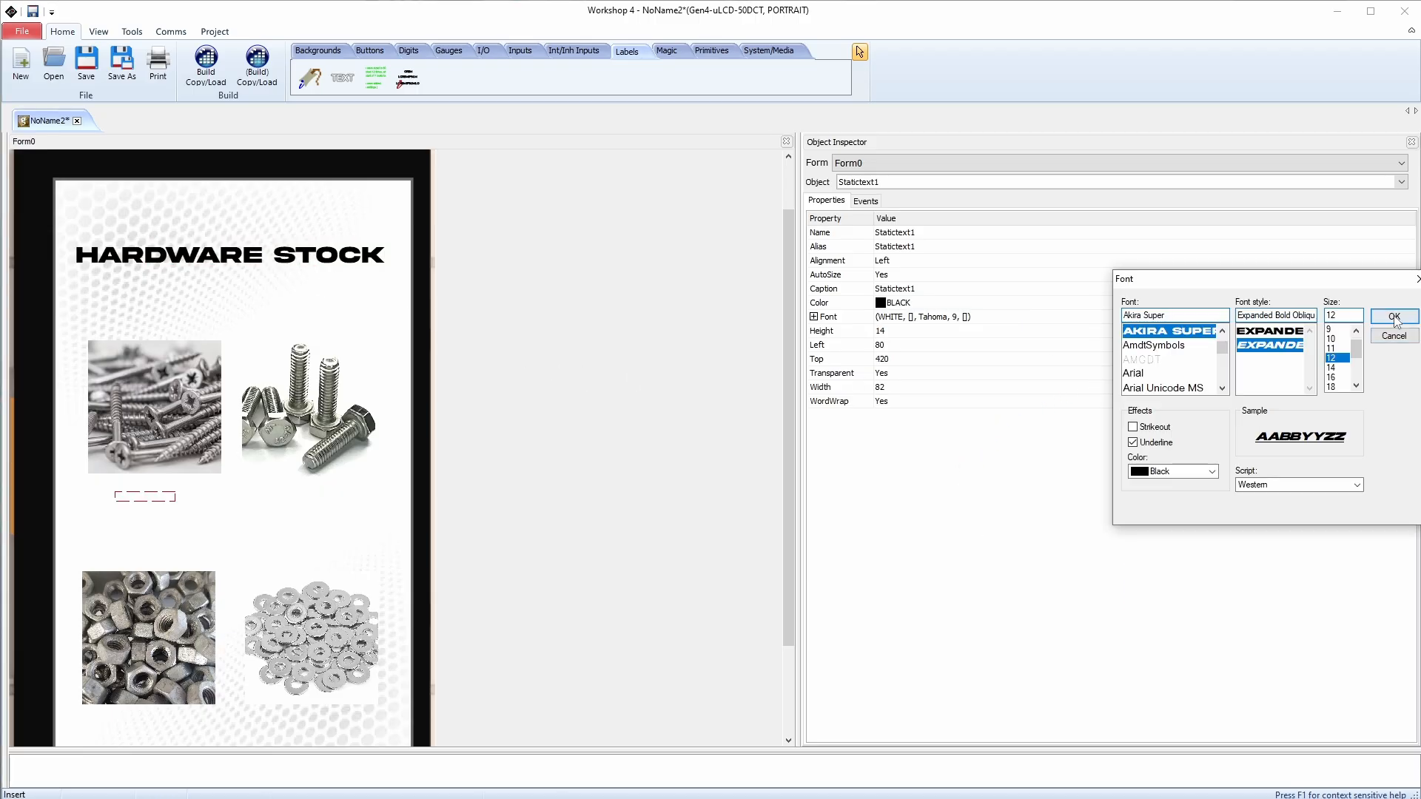
click(1388, 323)
Step: Duplicate the screws label beneath the other pictures and caption the copies BOLTS, NUTS and WASHERS
drag(205, 502, 308, 509)
key(ctrl+c)
key(ctrl+v)
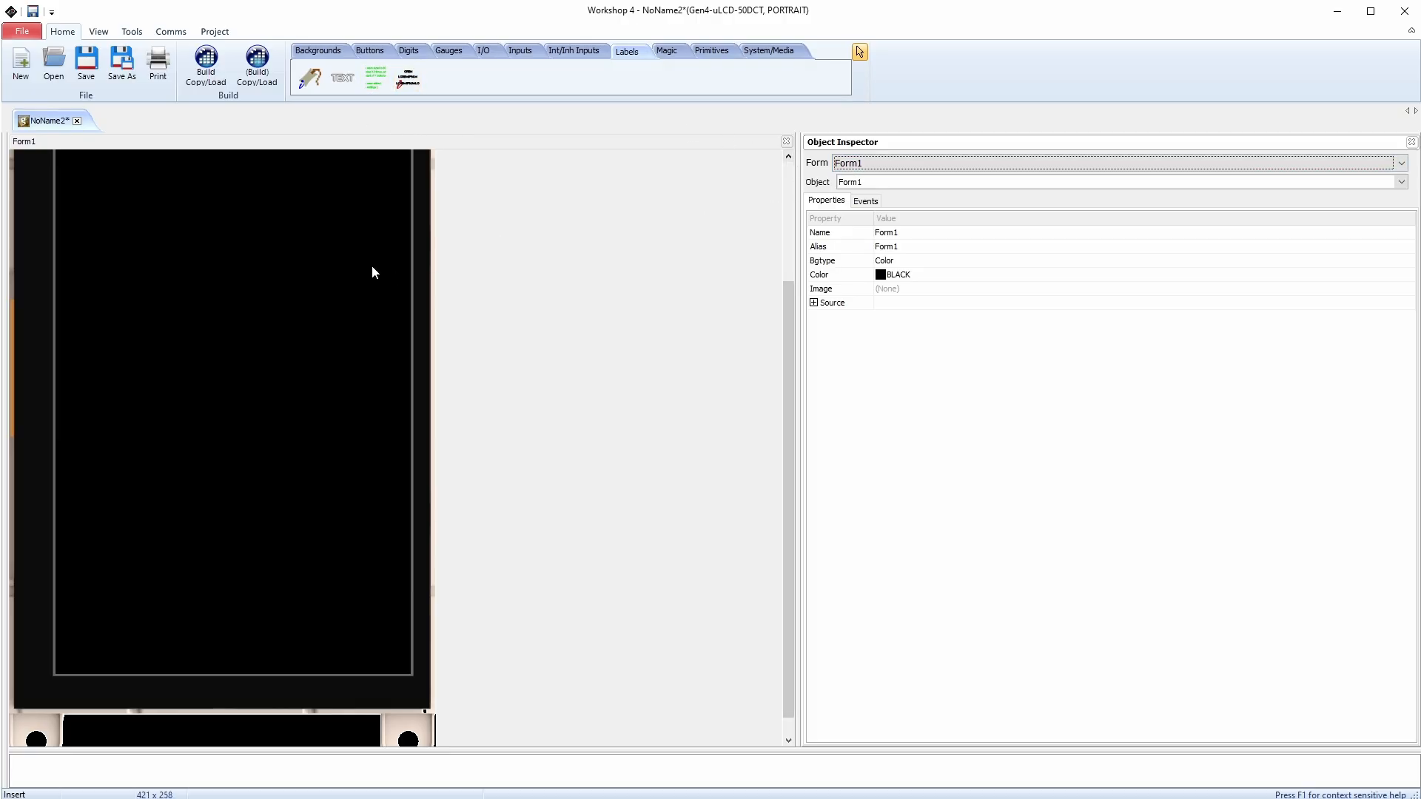
Step: Load background white.jpg as Form1's image and set its background type to Image
click(947, 290)
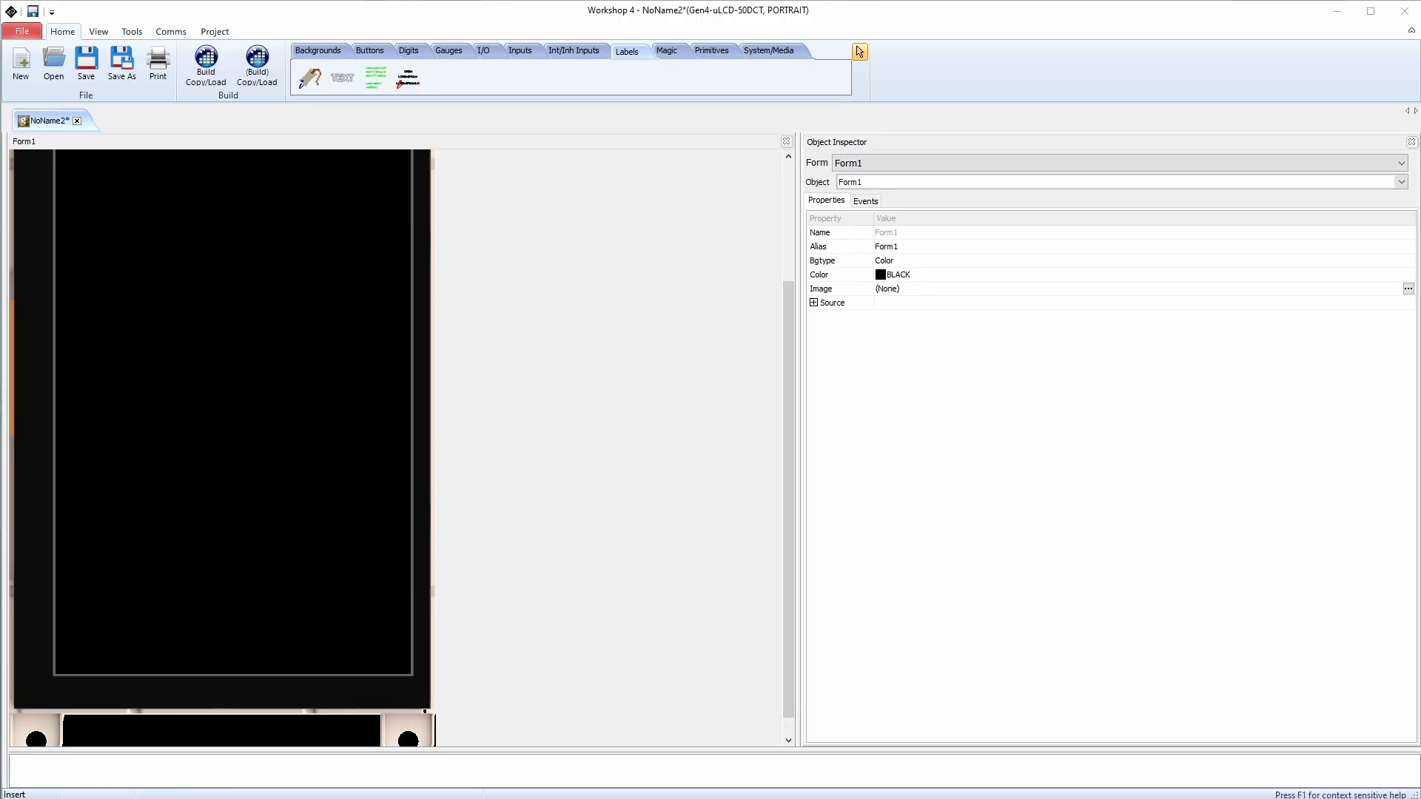
click(468, 502)
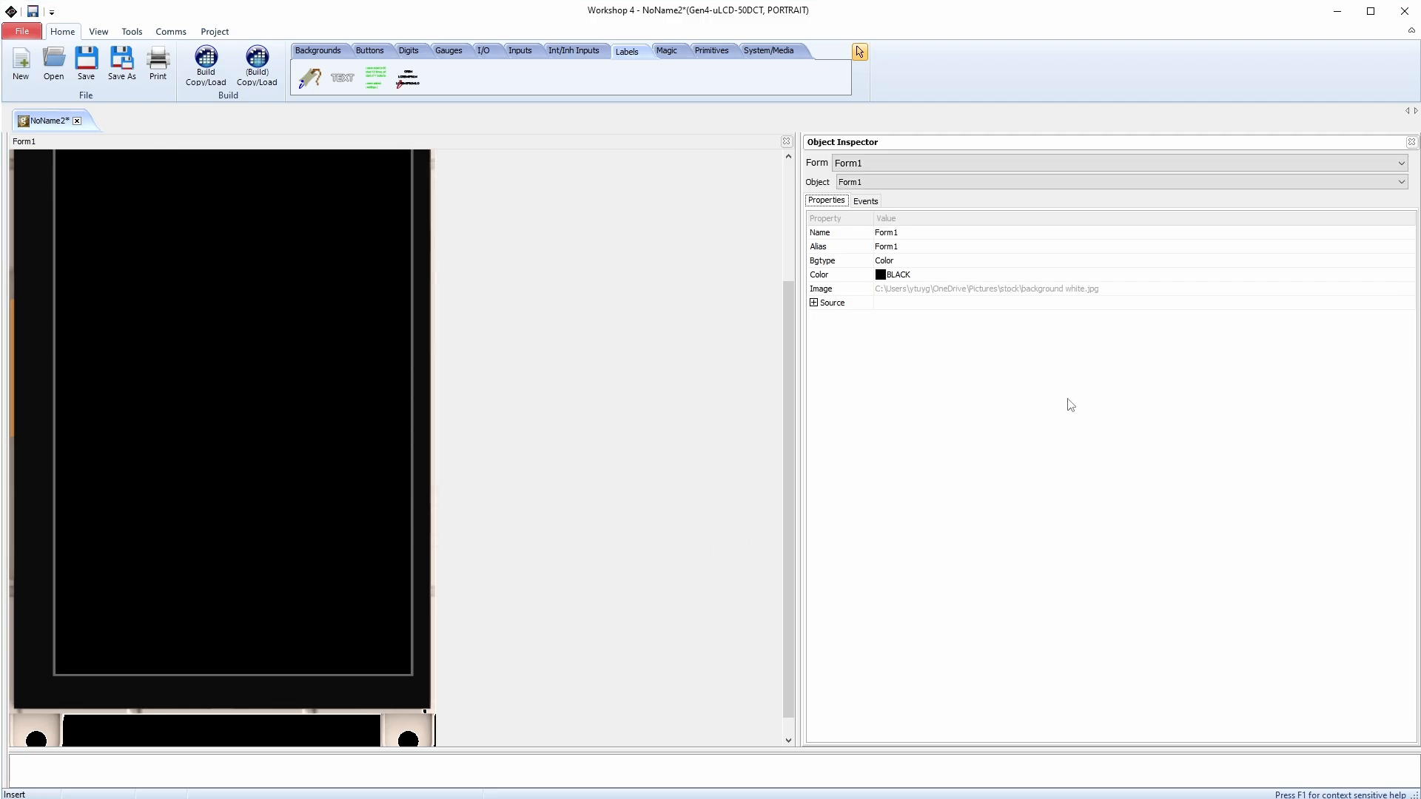
click(958, 261)
click(954, 262)
click(925, 288)
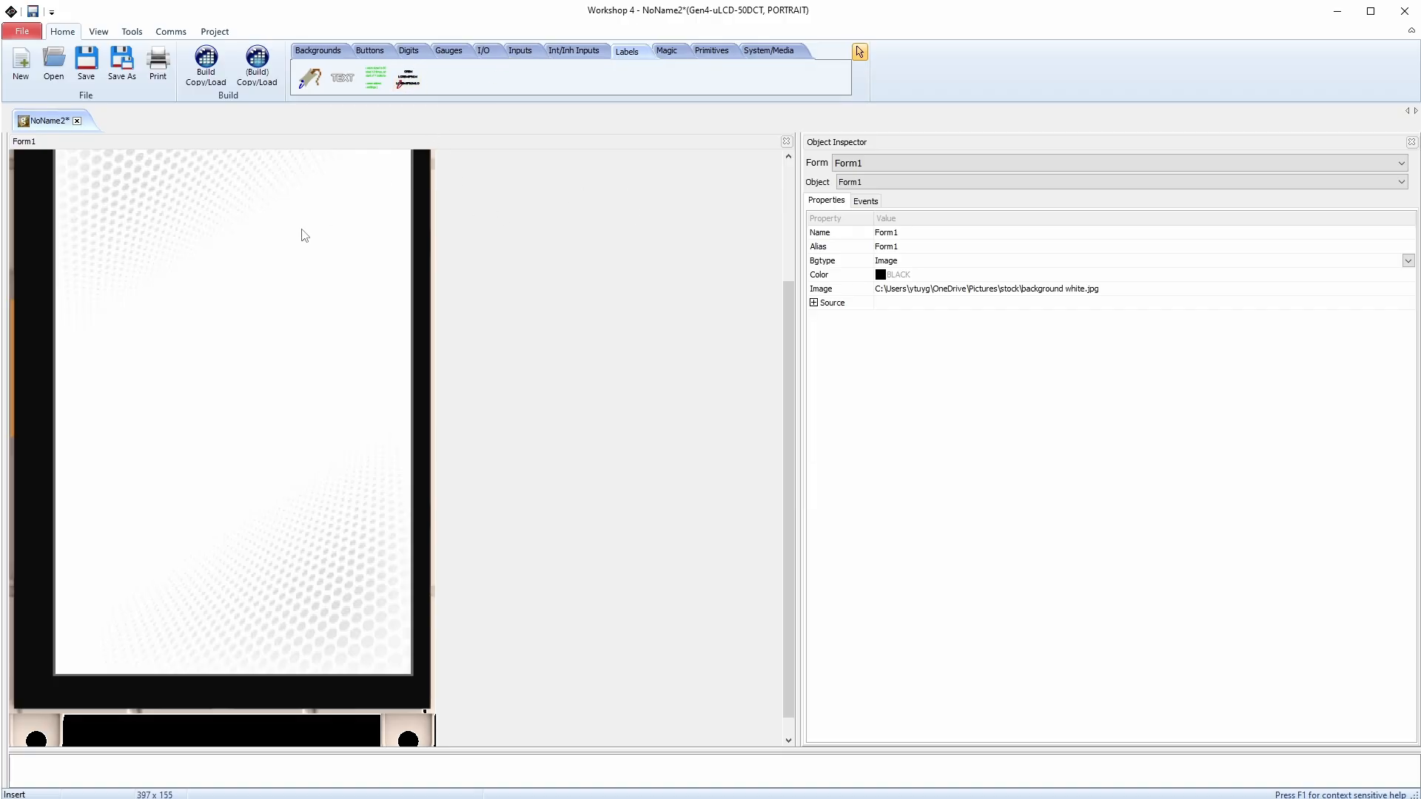
Step: Paste the copied label onto Form1 as WOOD SCREWS and position it near the form's left edge
click(216, 288)
key(ctrl+v)
drag(272, 419, 92, 336)
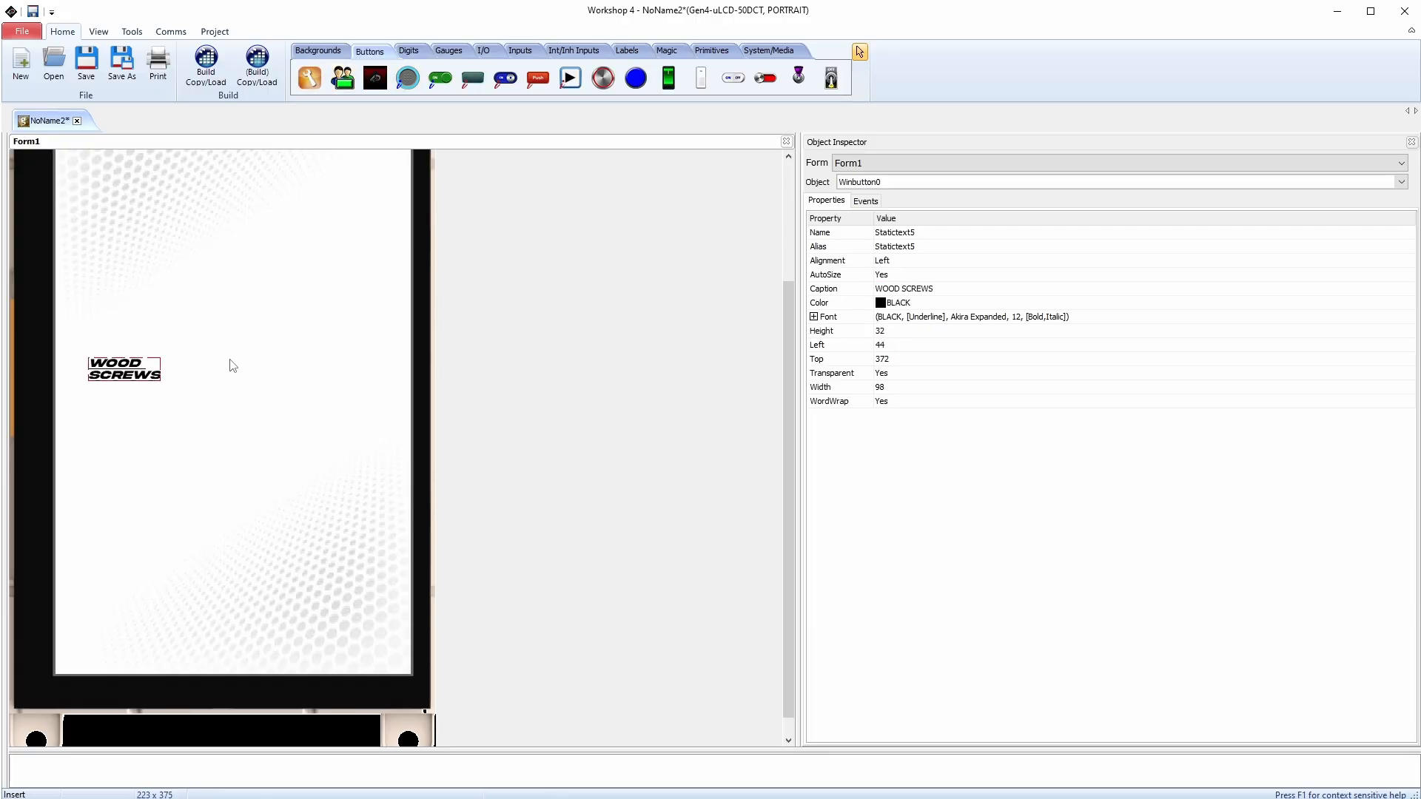
Step: Add a Winbutton beside the WOOD SCREWS label and enlarge it to about 120 by 84 pixels
click(220, 358)
drag(255, 370, 235, 366)
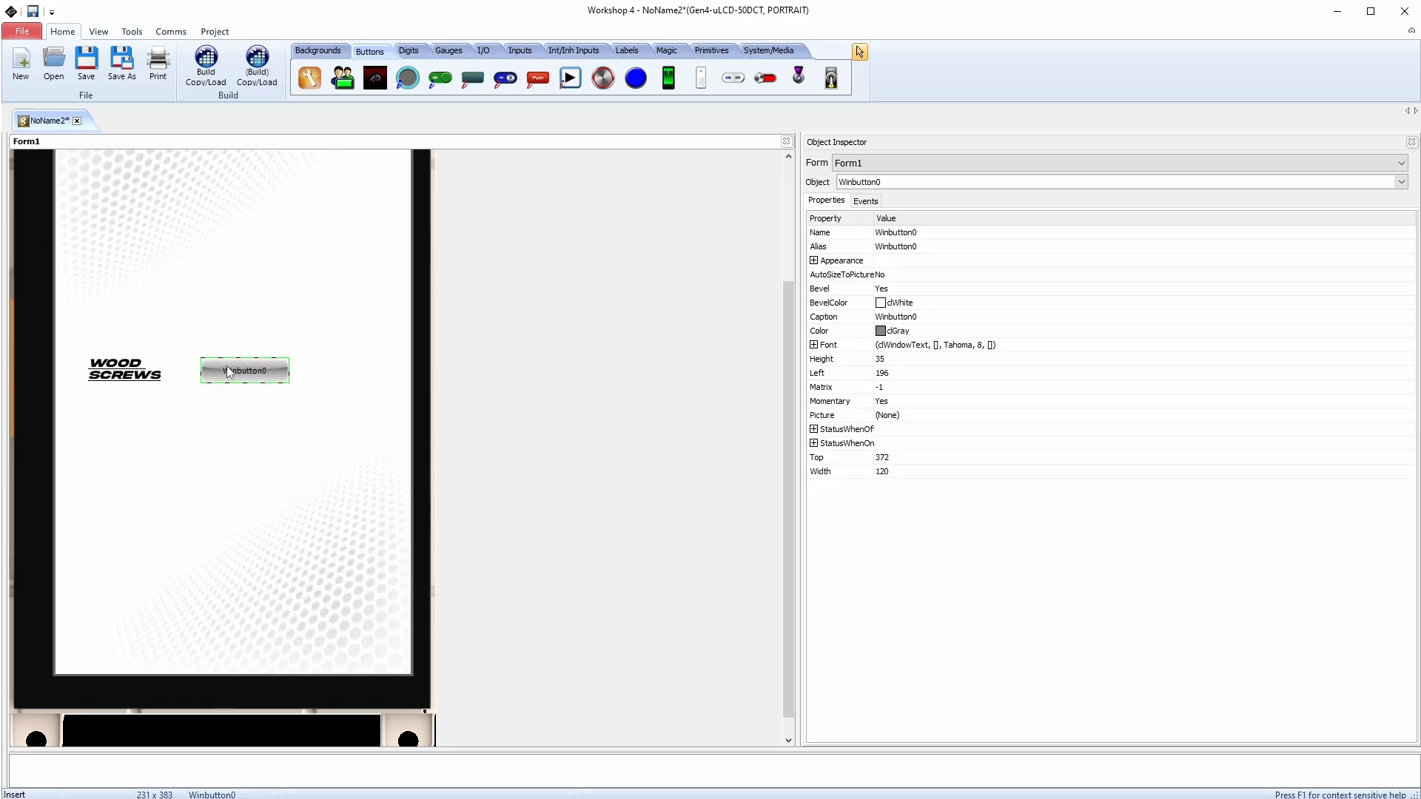
drag(232, 359, 233, 320)
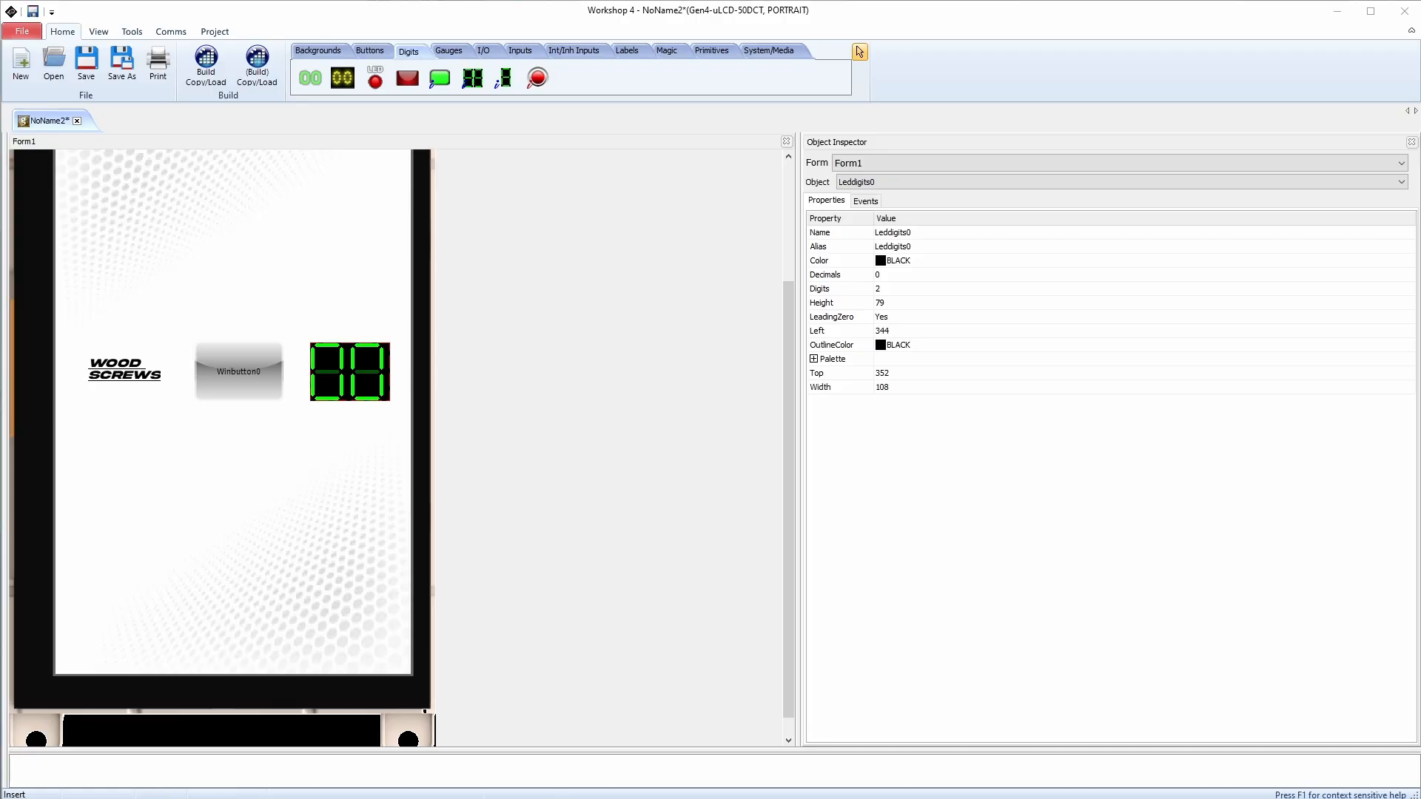
Step: Size the two-digit LED display to about 107 by 79 pixels and place a copy of the whole row below
drag(390, 384, 390, 381)
drag(359, 389, 333, 499)
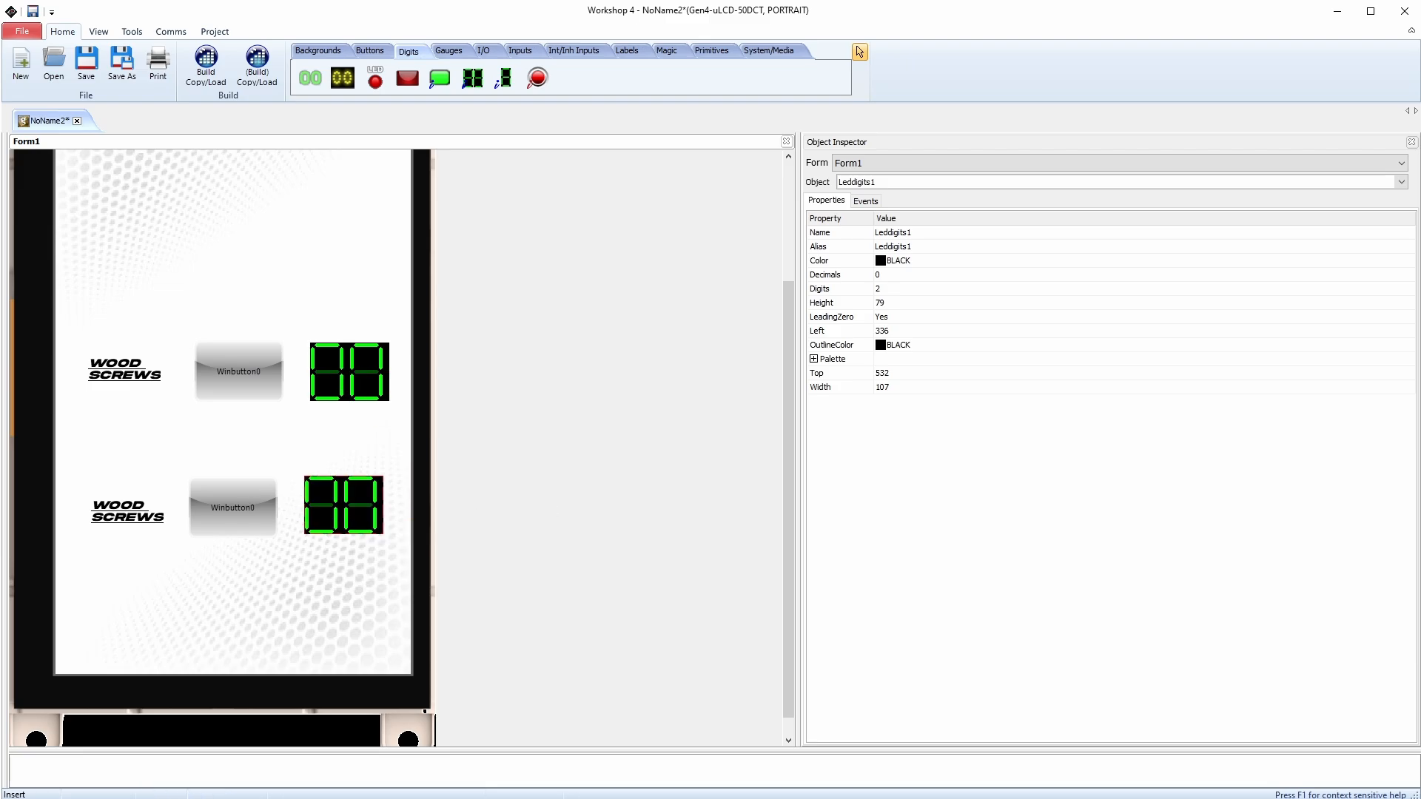
Step: Change the second row's label caption to METAL SCREWS
click(138, 508)
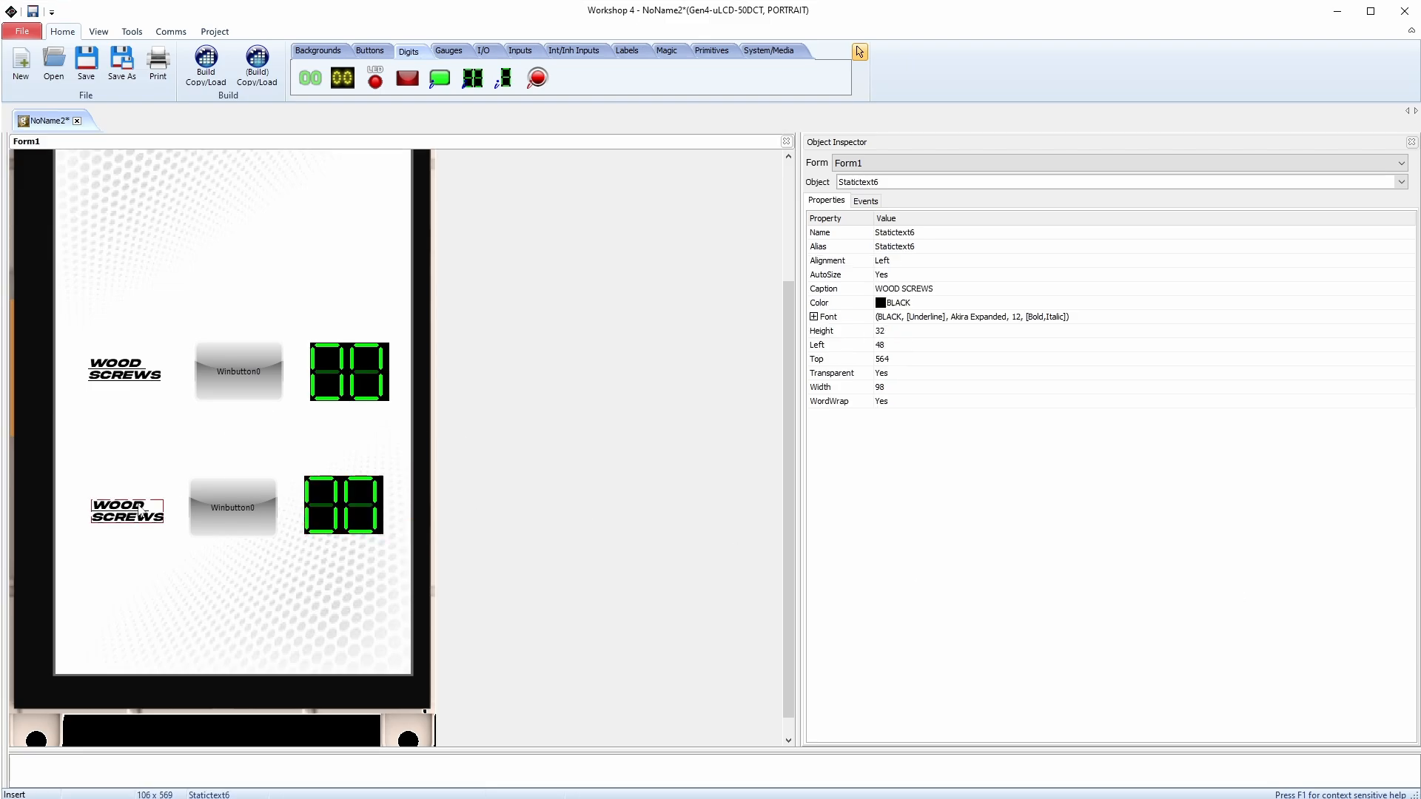
click(897, 289)
double_click(897, 288)
text(METAL)
text(L)
key(Return)
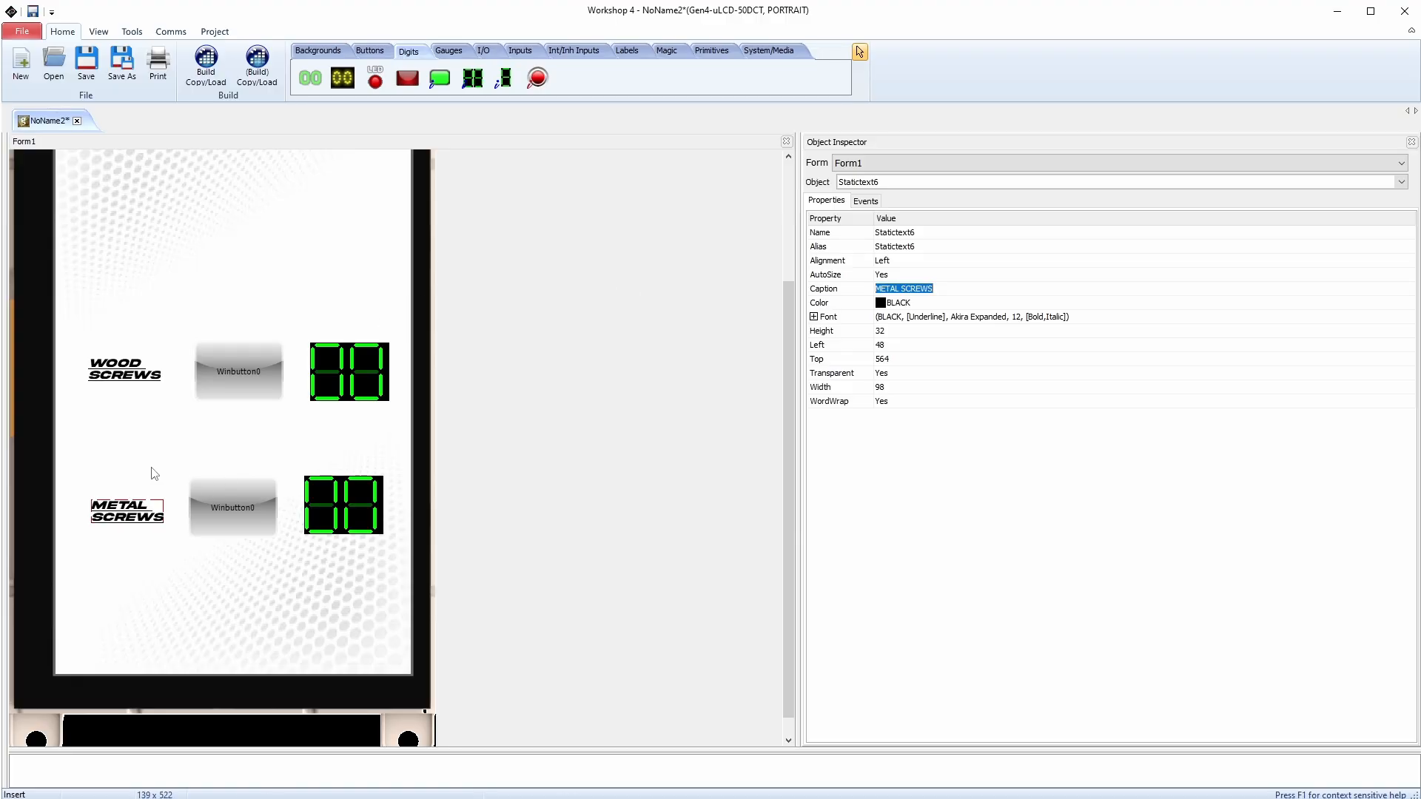
click(139, 444)
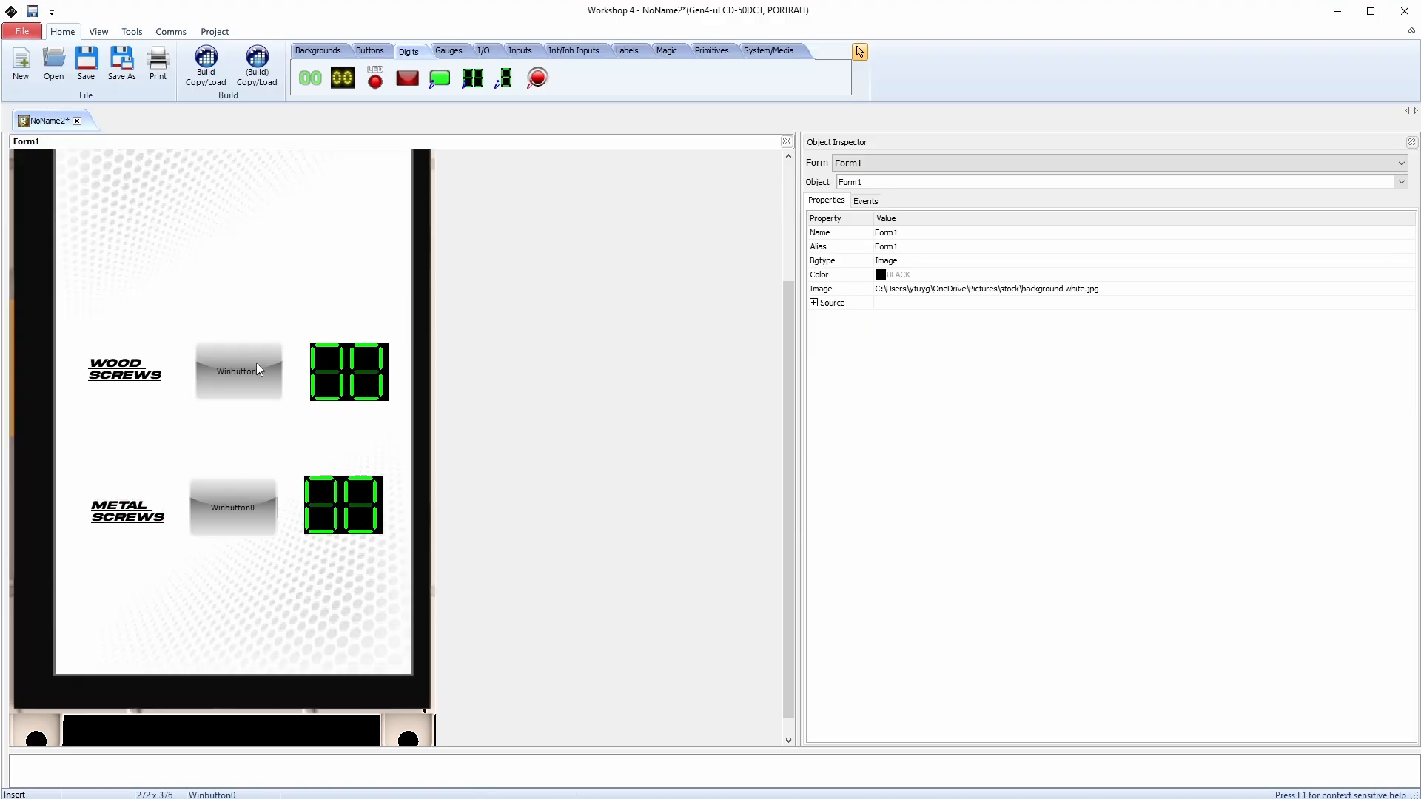
Step: Widen both screw labels slightly and align the METAL SCREWS label's left edge with the WOOD SCREWS label
click(150, 522)
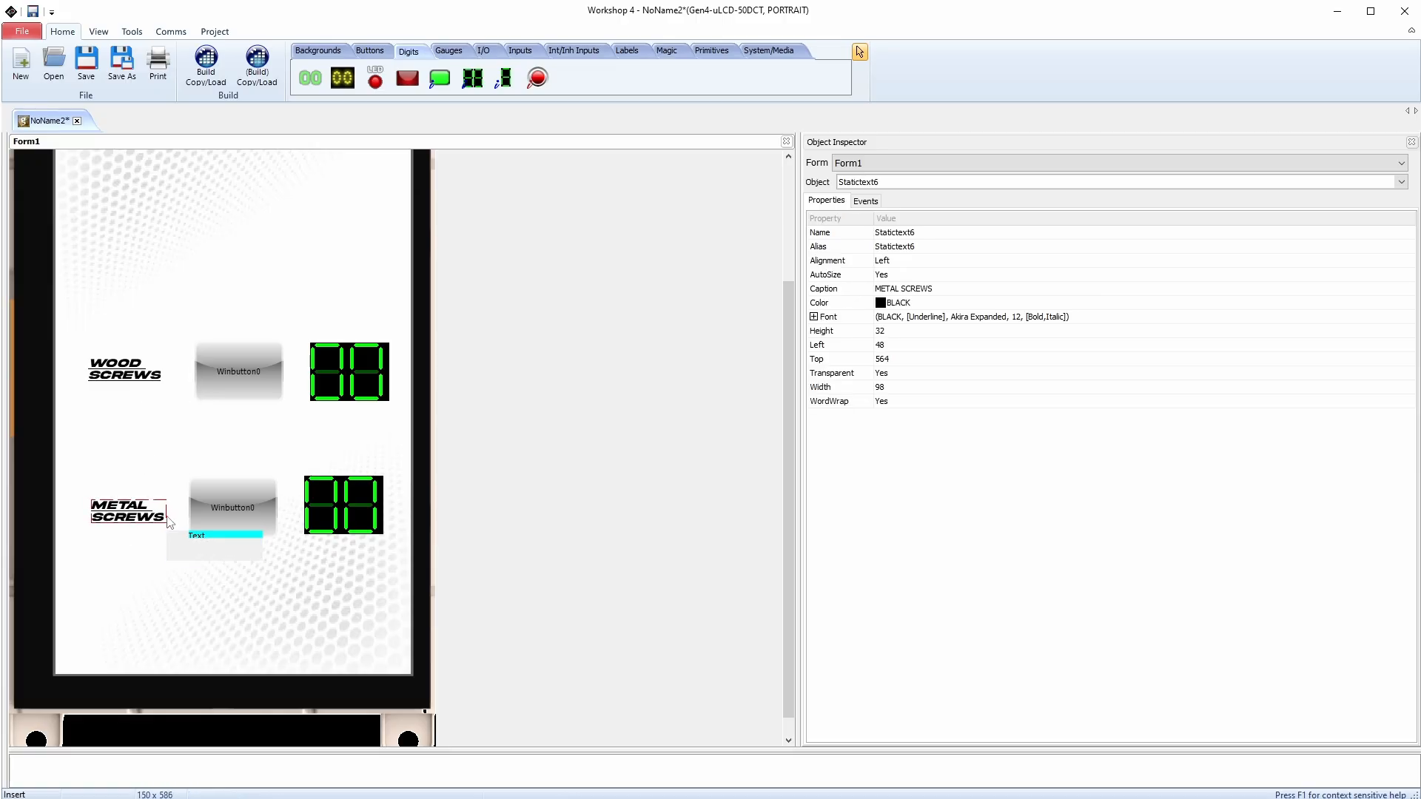
click(157, 379)
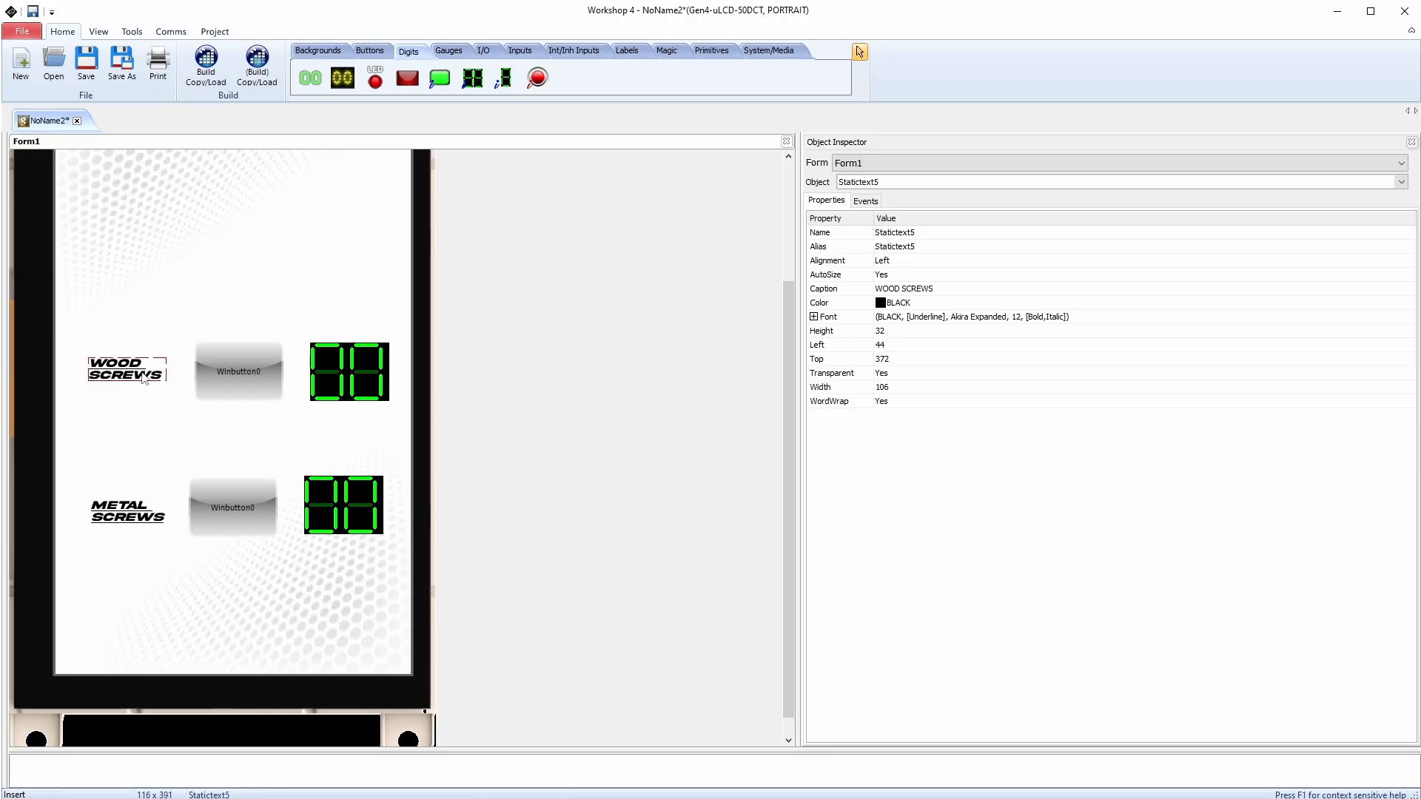
click(123, 516)
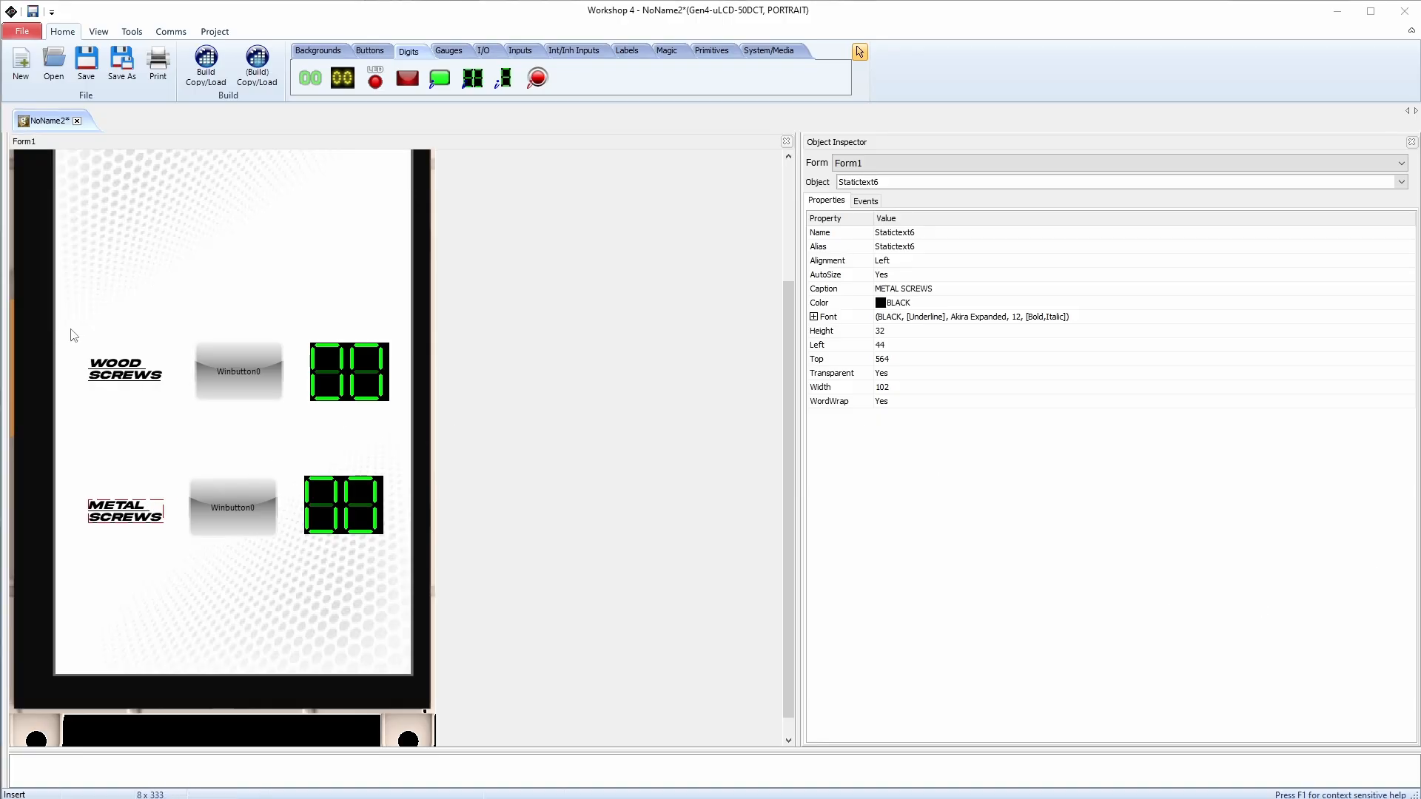
click(123, 376)
shift+click(239, 372)
shift+click(374, 381)
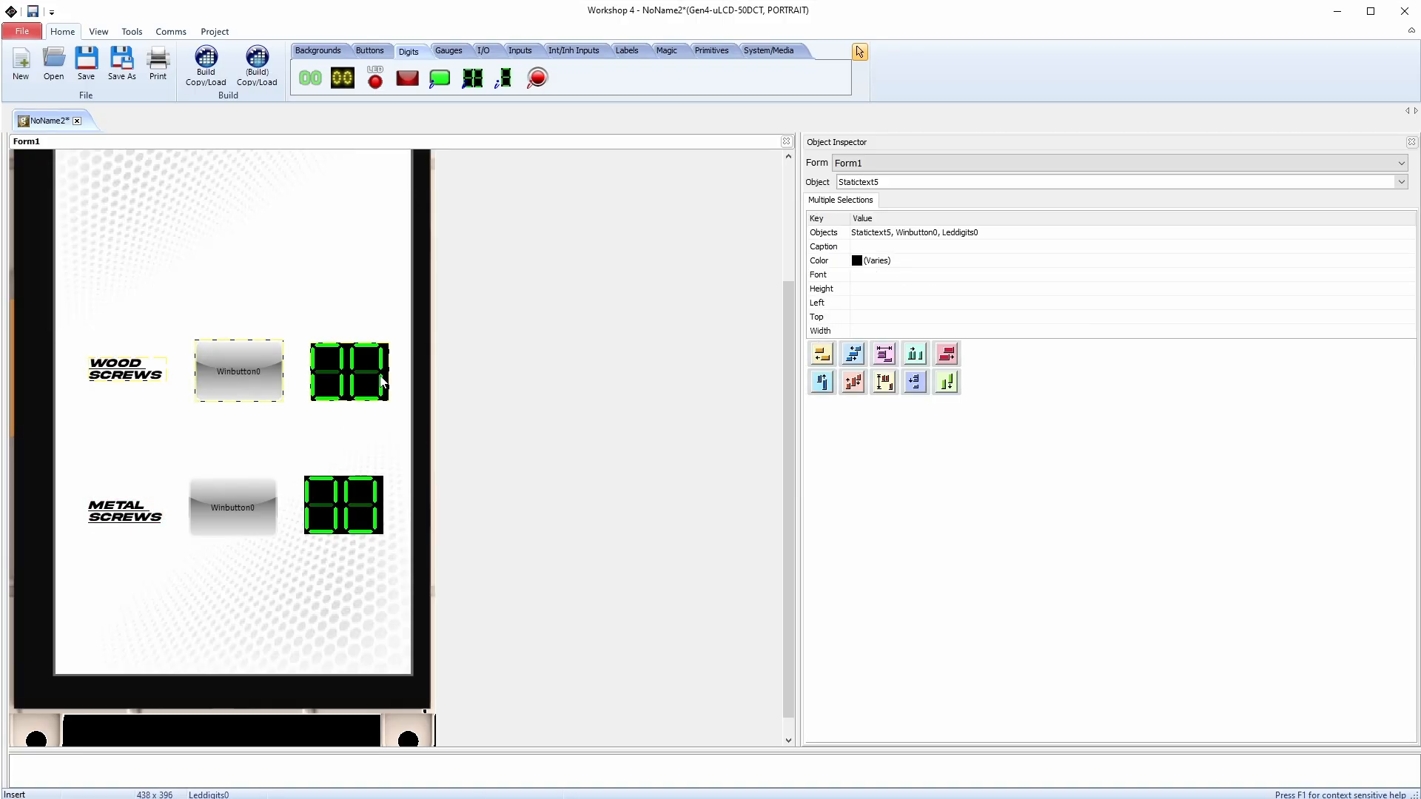
Step: Copy the heading from Form0 onto Form1 and caption it SCREW STOCK
click(896, 164)
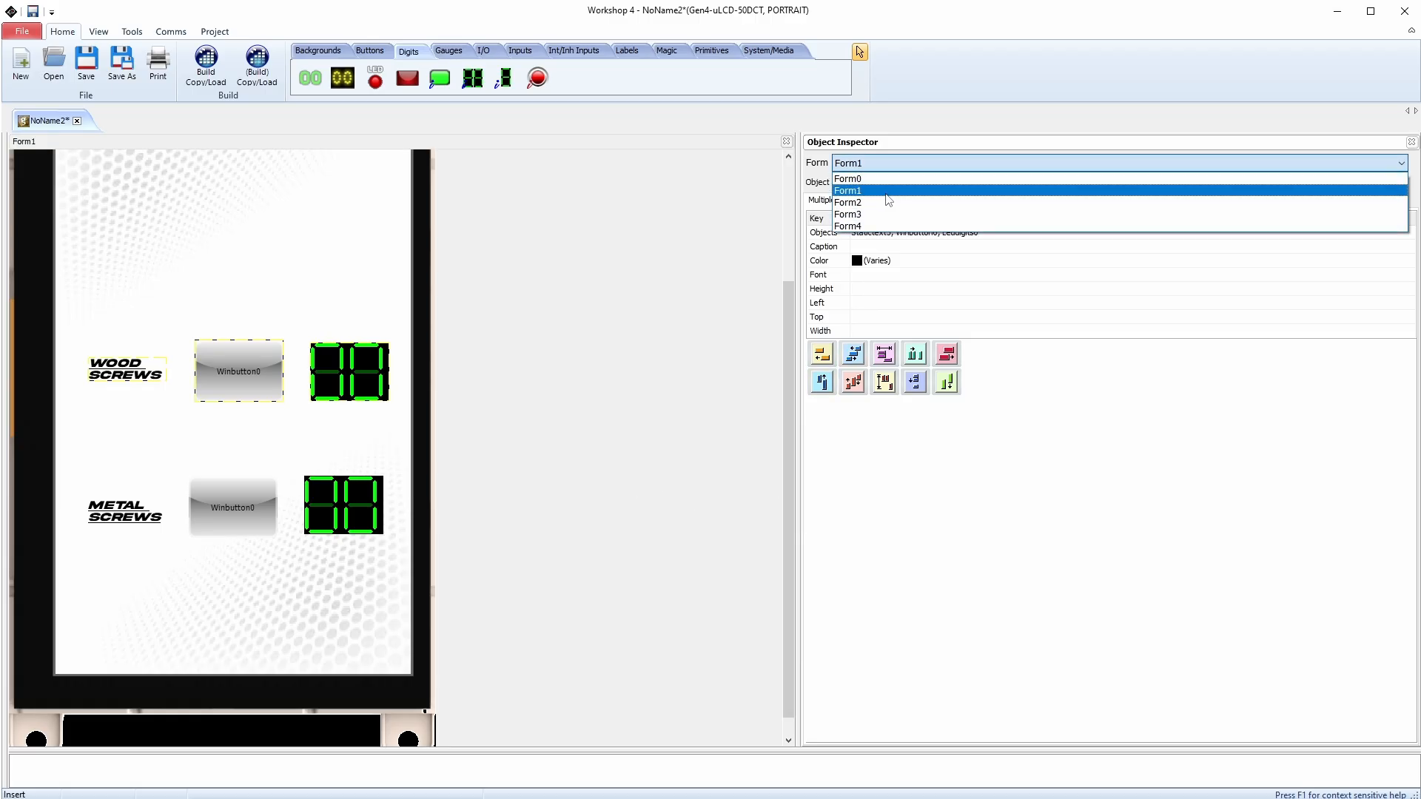
click(885, 182)
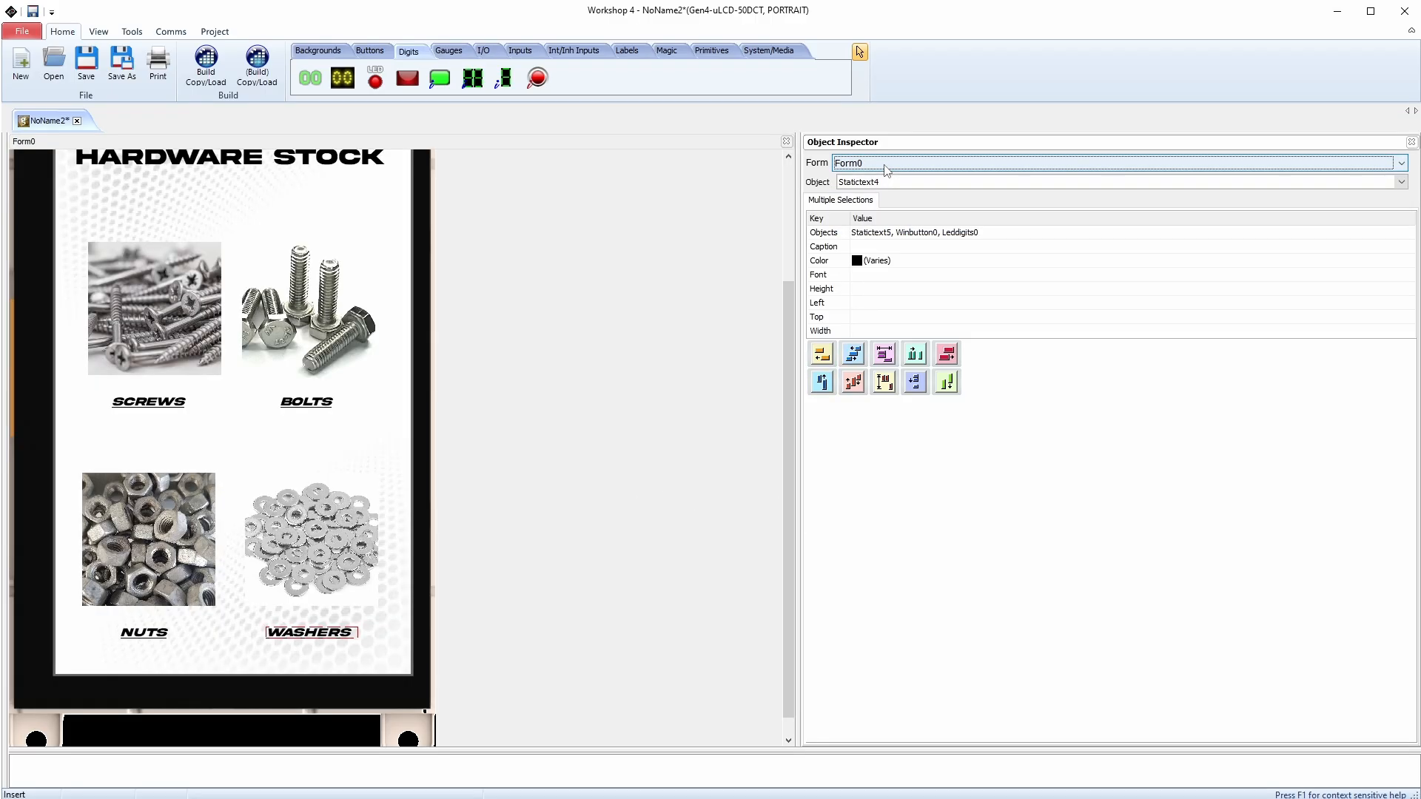
click(885, 165)
click(878, 204)
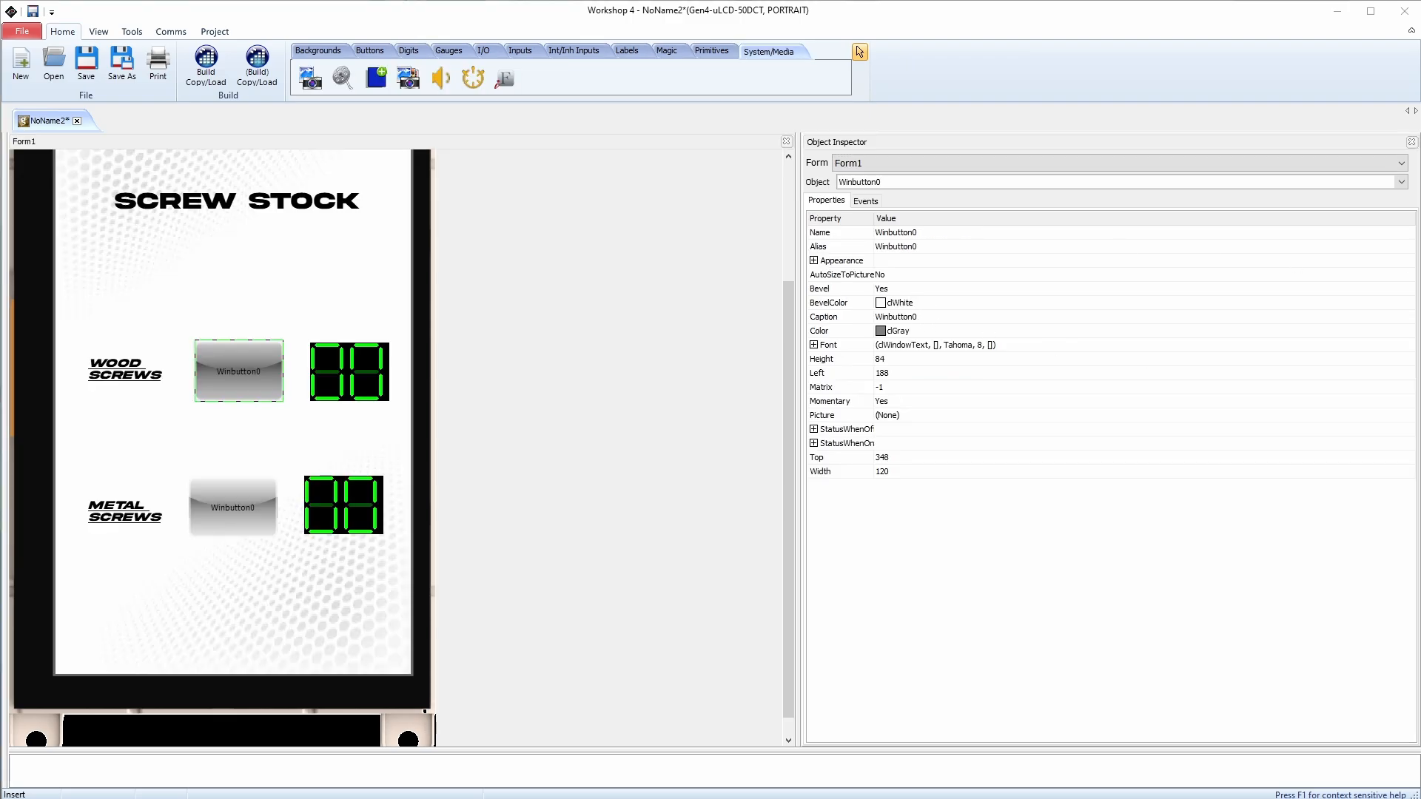
Step: Set the captions of the wood screws and metal screws buttons to EDIT STOCK
click(896, 317)
text(EDIT)
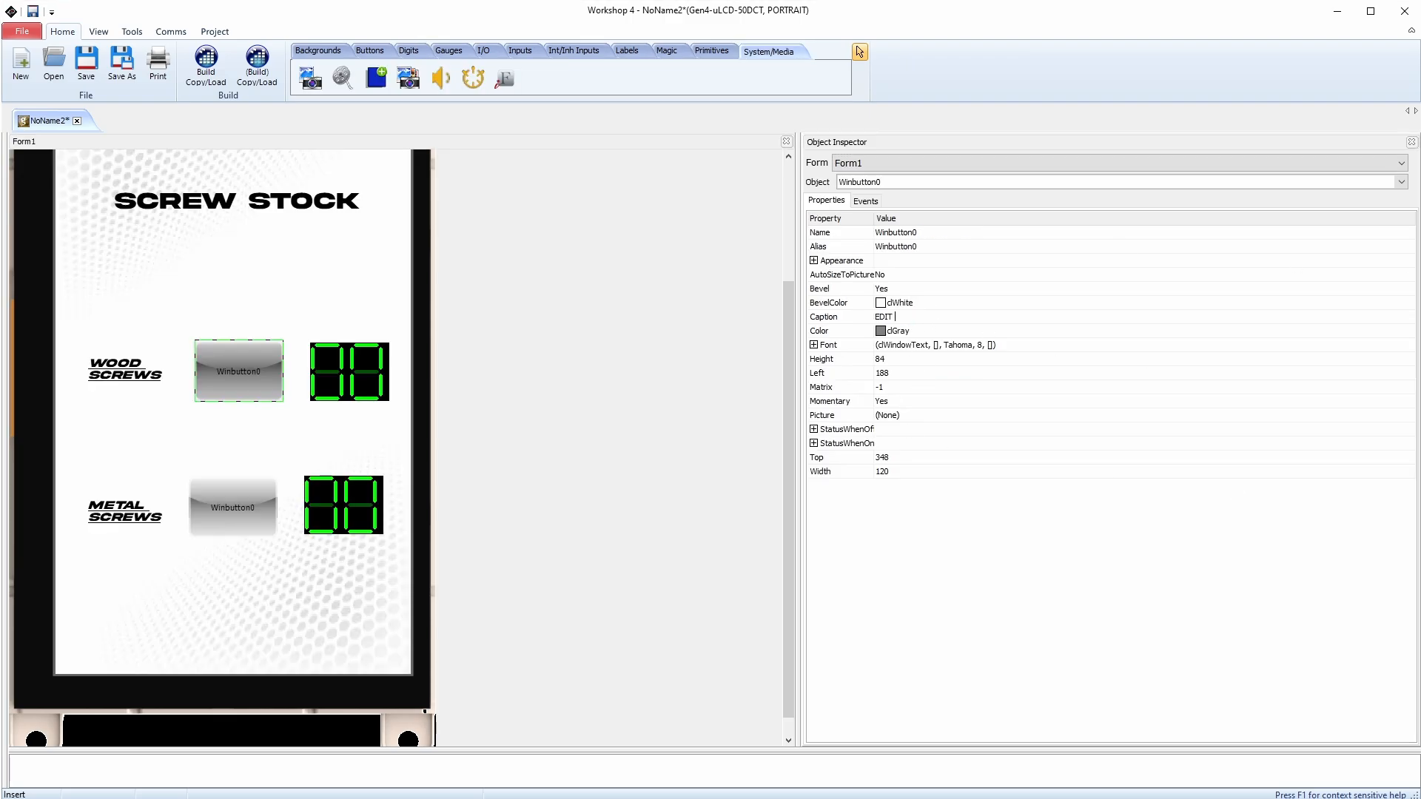
key(Return)
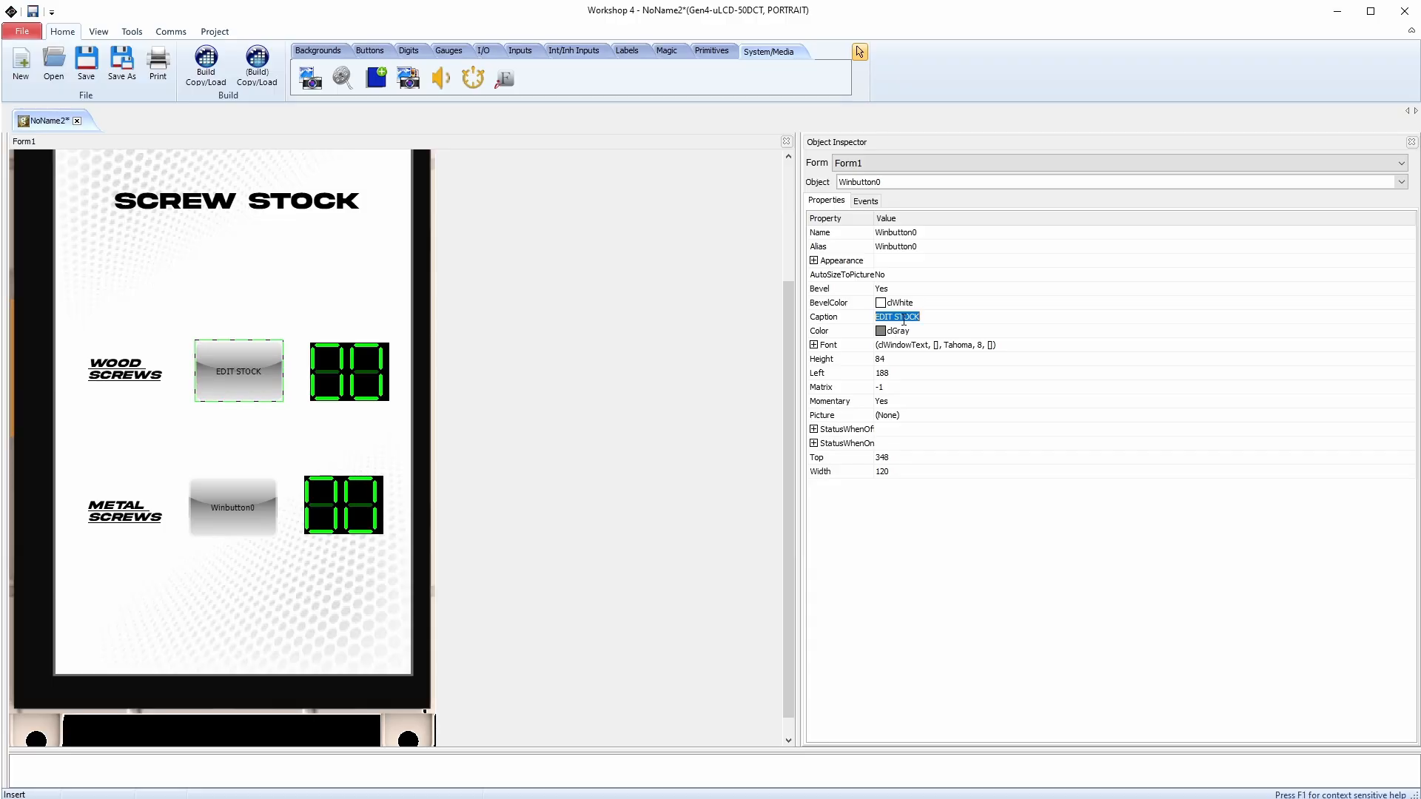
click(194, 508)
click(924, 319)
text(EDIT STOCK)
key(Return)
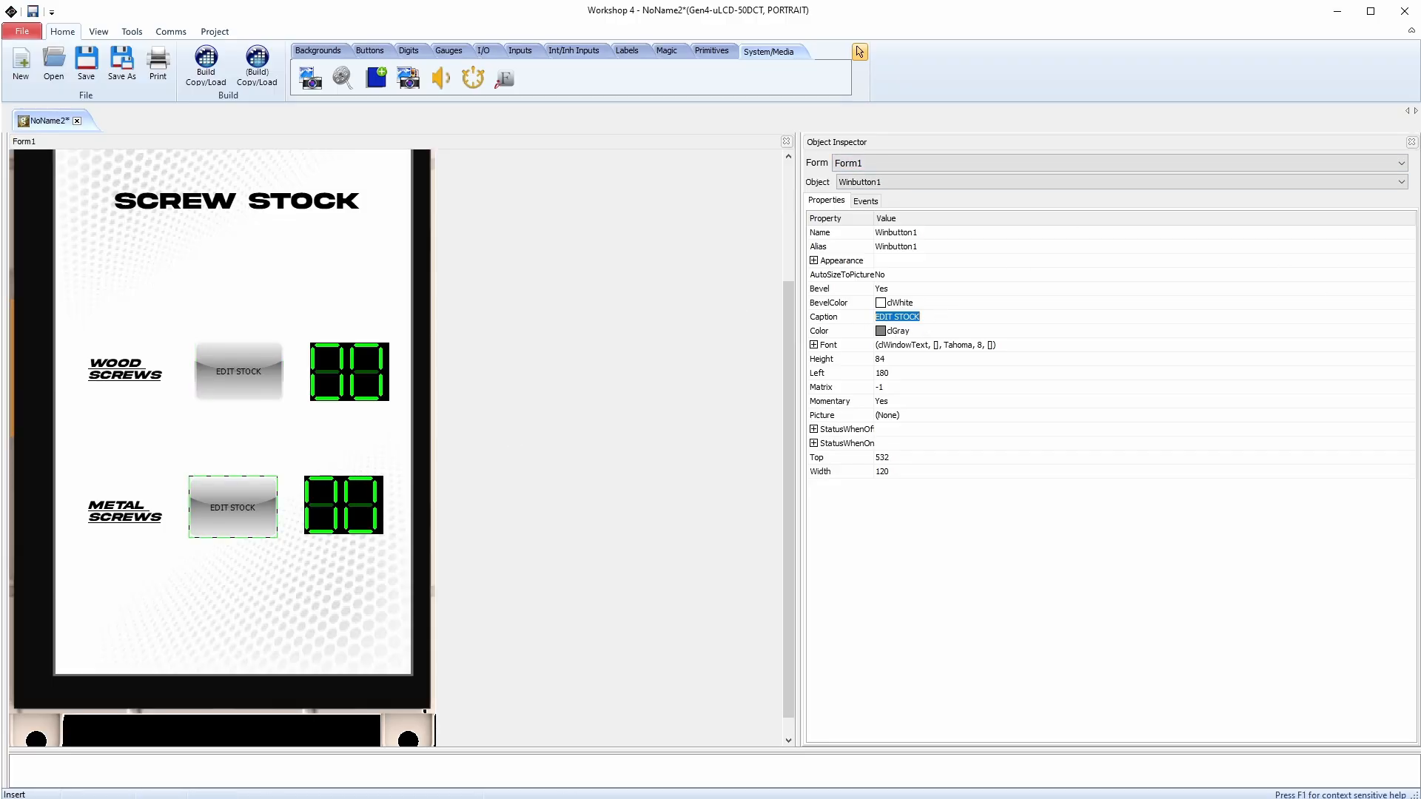
Step: Assign Form5Activate to the metal screws button's OnChanged event and open the handler selection for the wood screws button
click(865, 200)
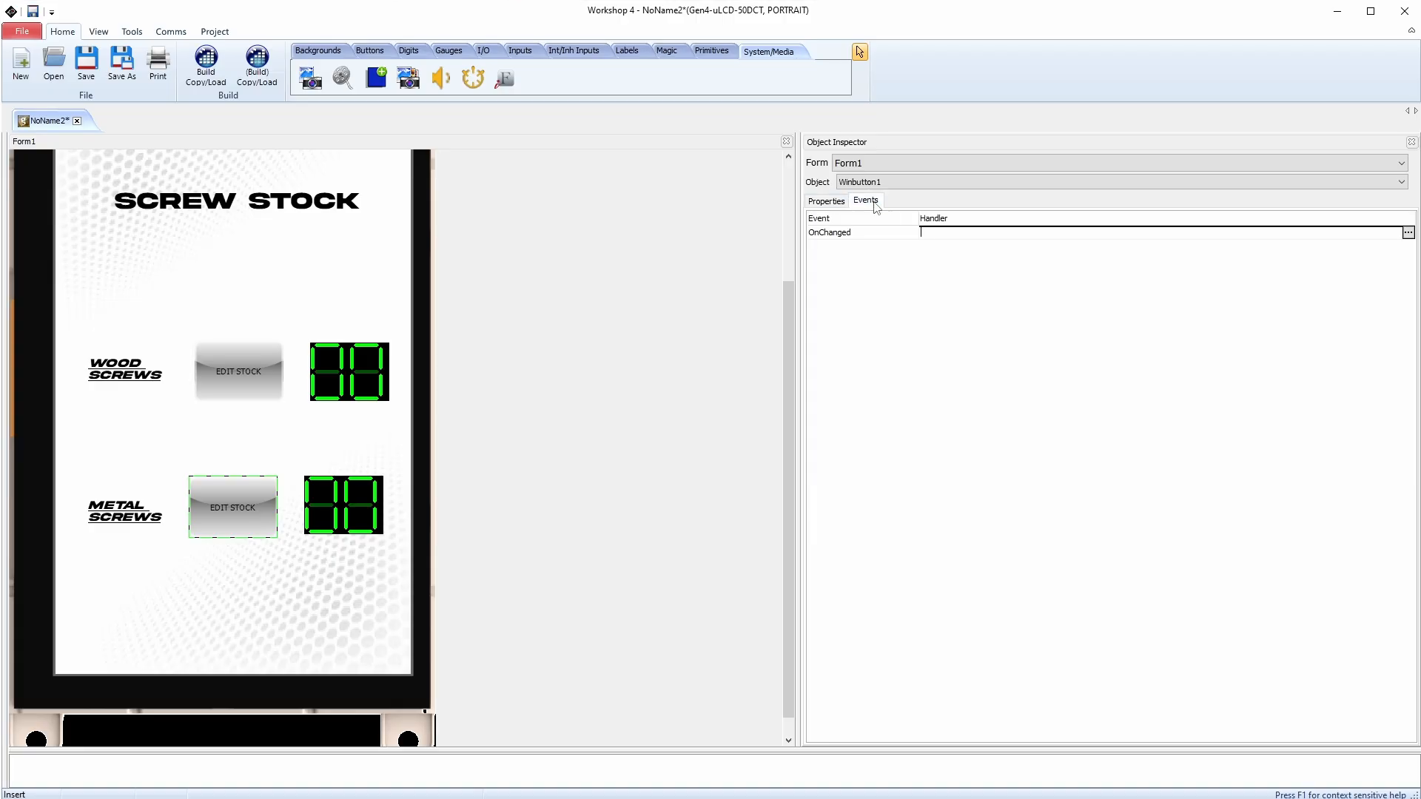
click(1408, 233)
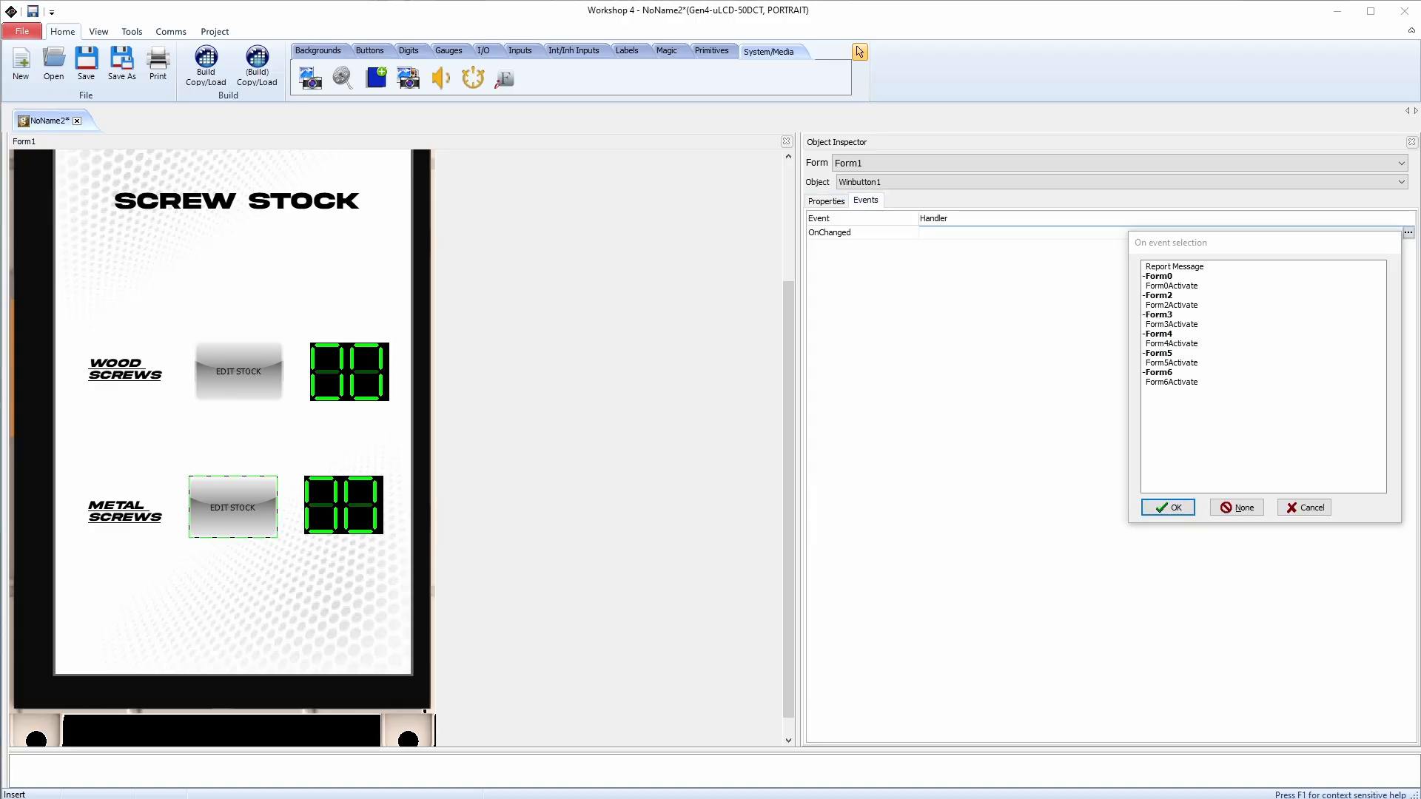
click(1179, 363)
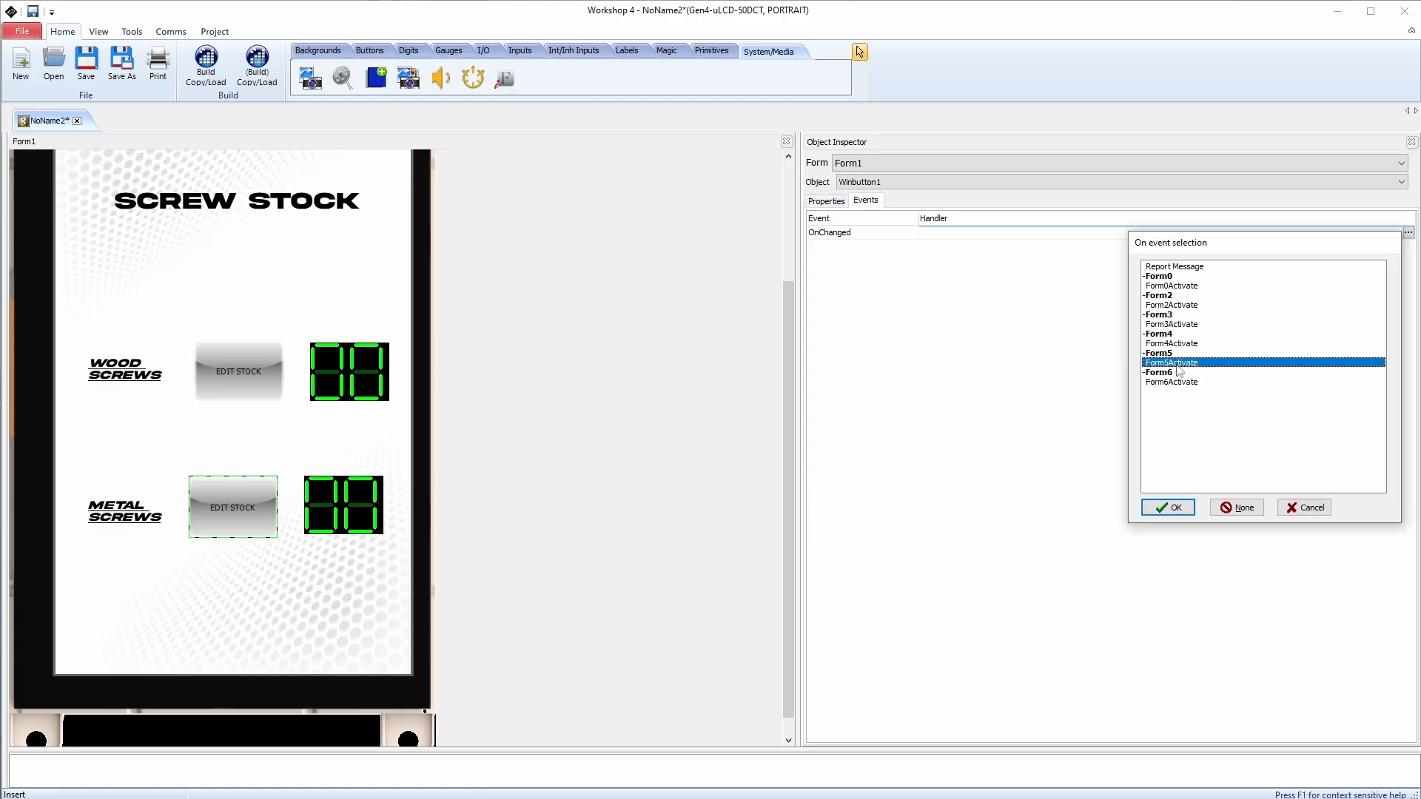
click(1188, 507)
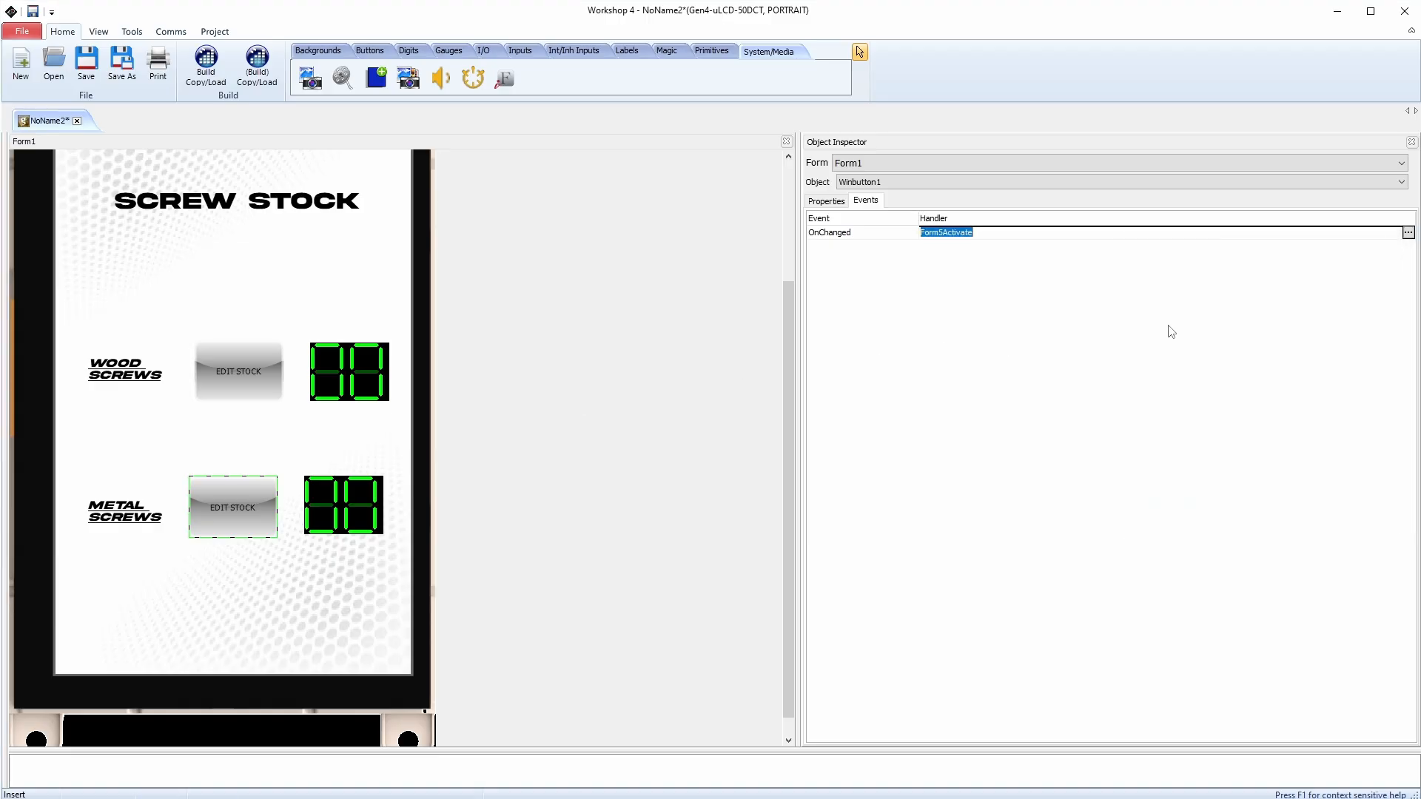
click(257, 374)
click(1408, 233)
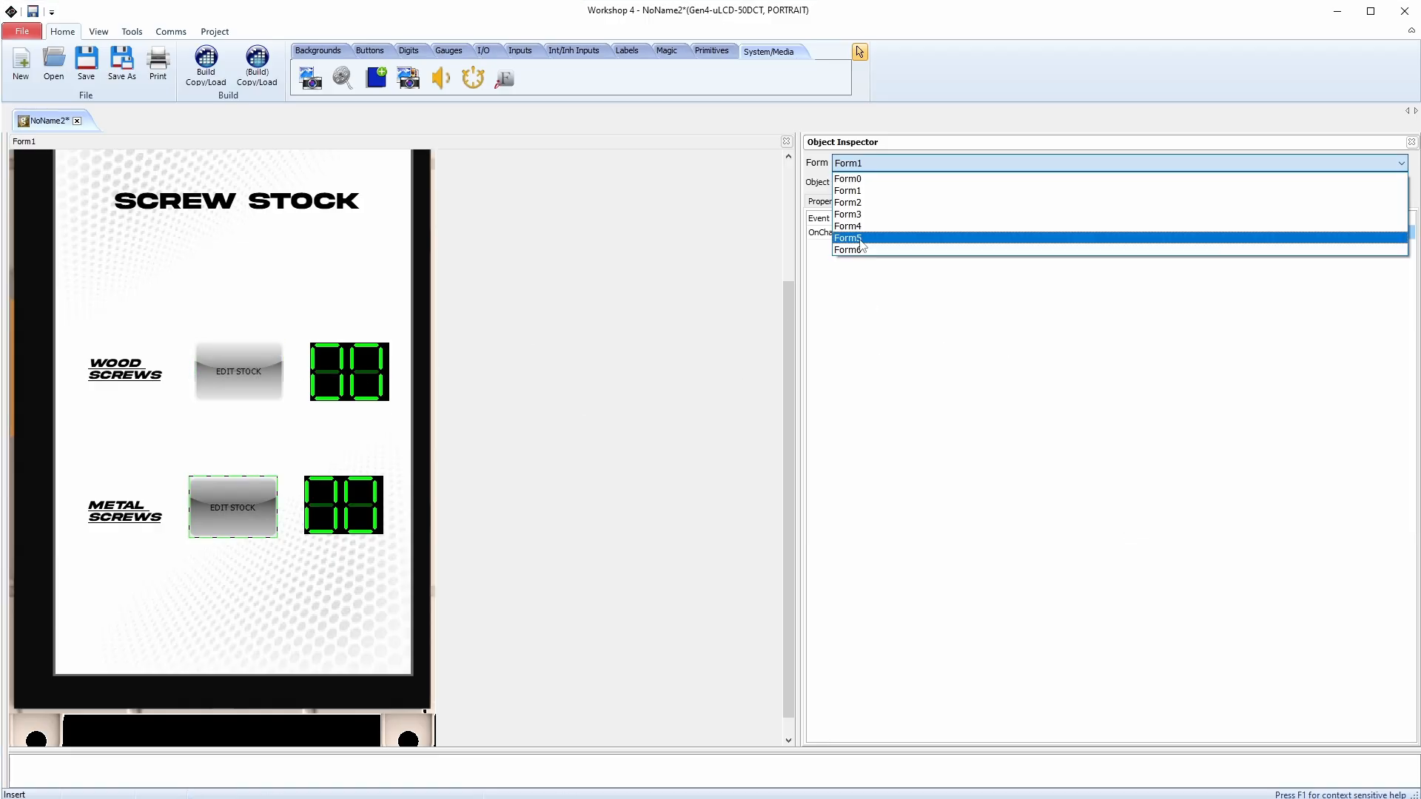
Step: Load background white.jpg at 480 by 800 as Form5's image and set its background type to Image
click(859, 239)
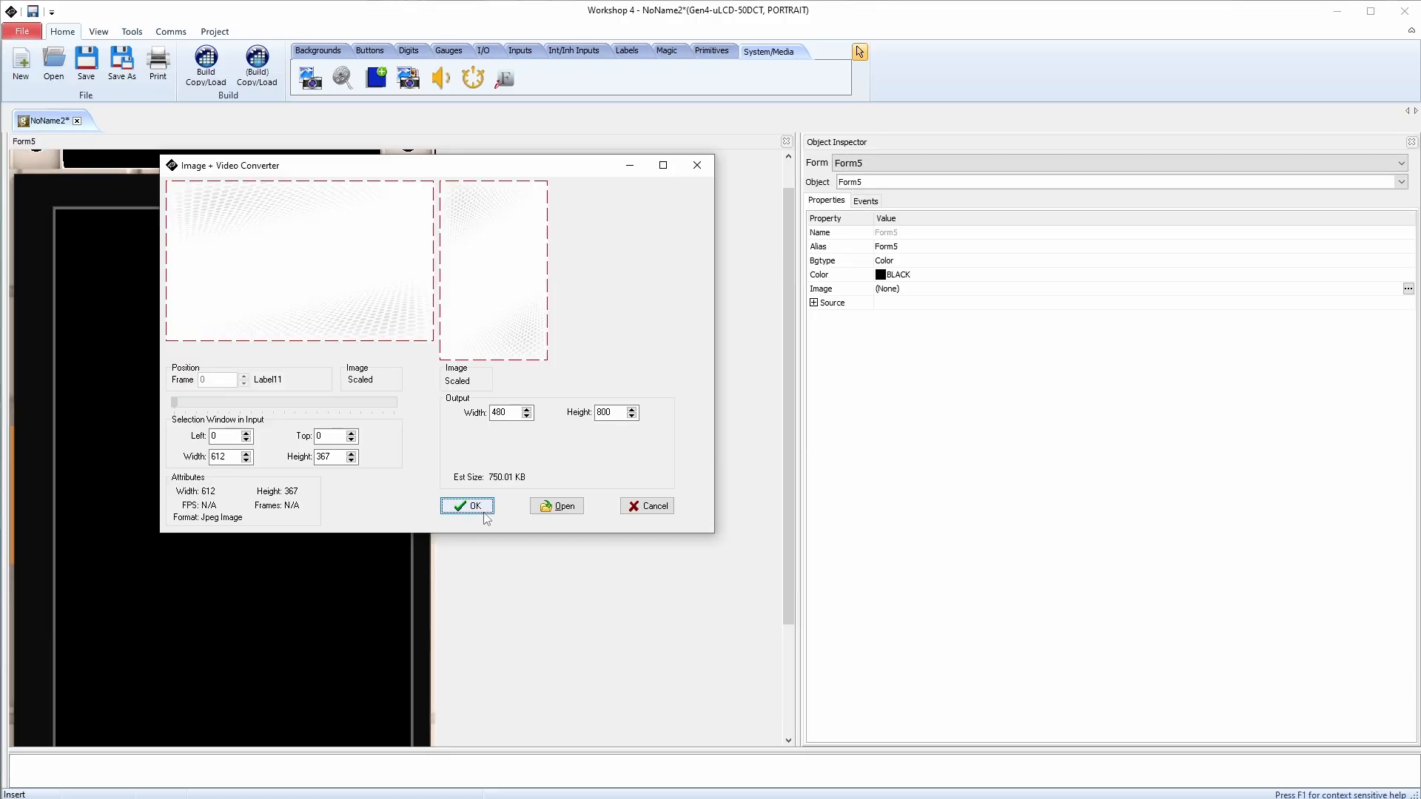
click(466, 511)
click(920, 264)
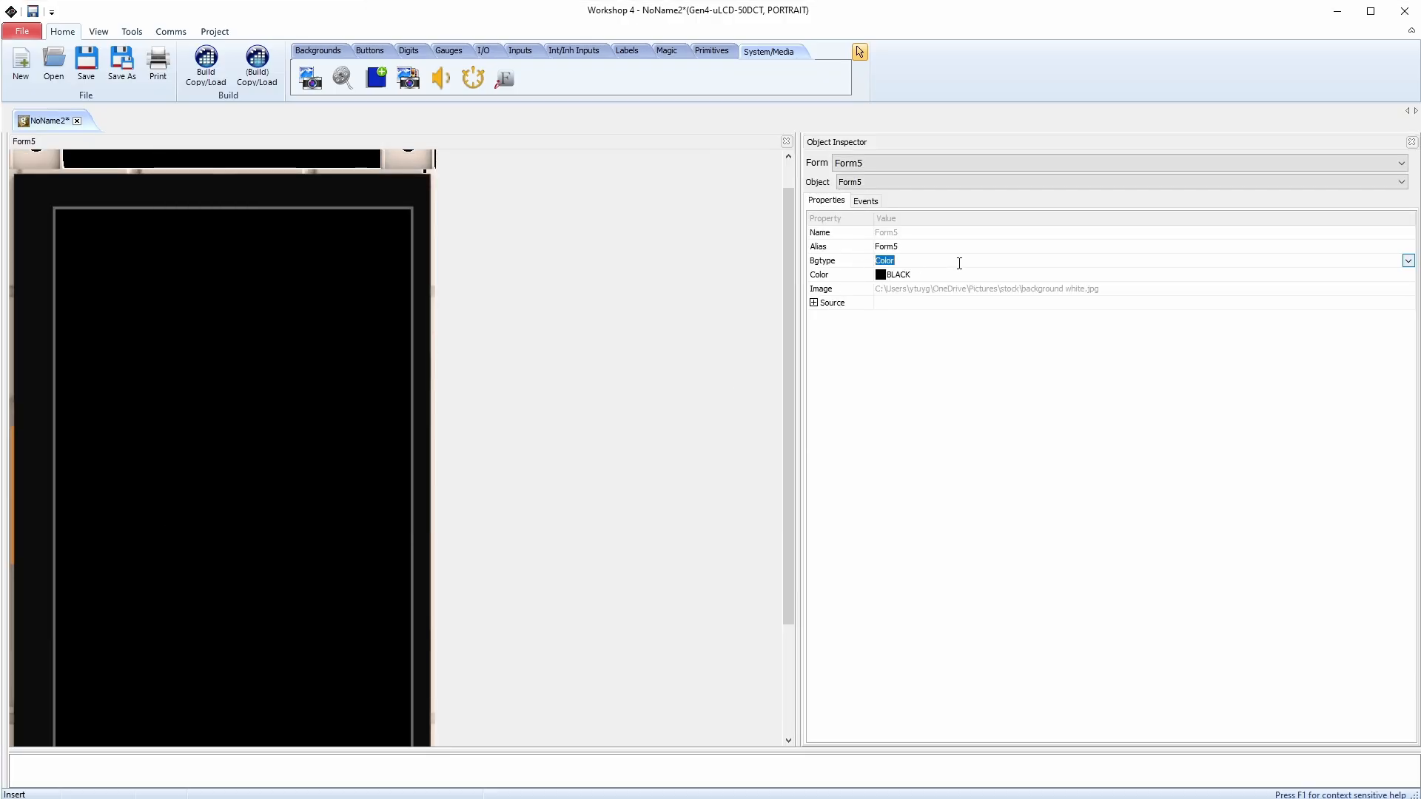
click(1408, 261)
click(909, 290)
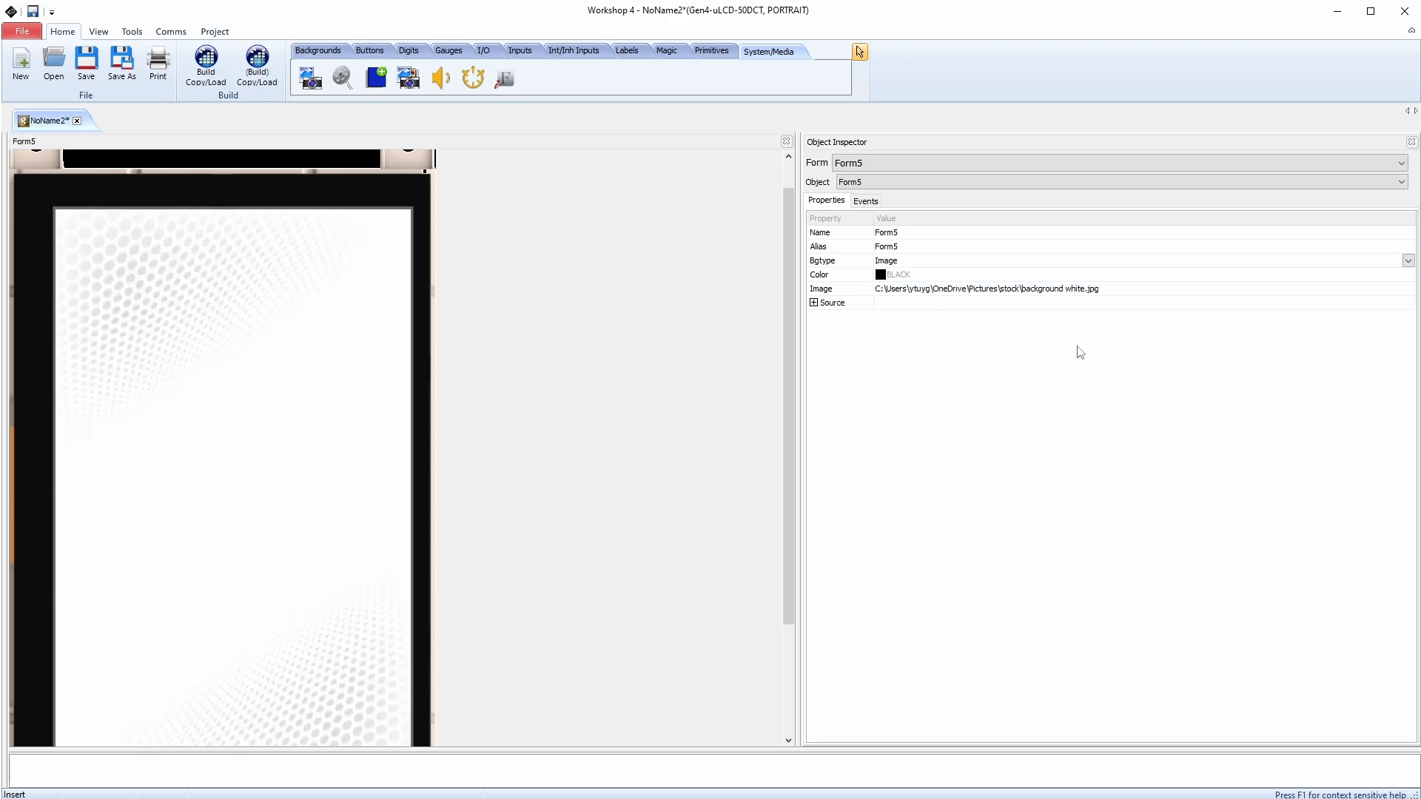
Step: Place a smart slider on Form5 and load sl2.png as its face image in the widget editor
drag(788, 304, 789, 331)
click(520, 52)
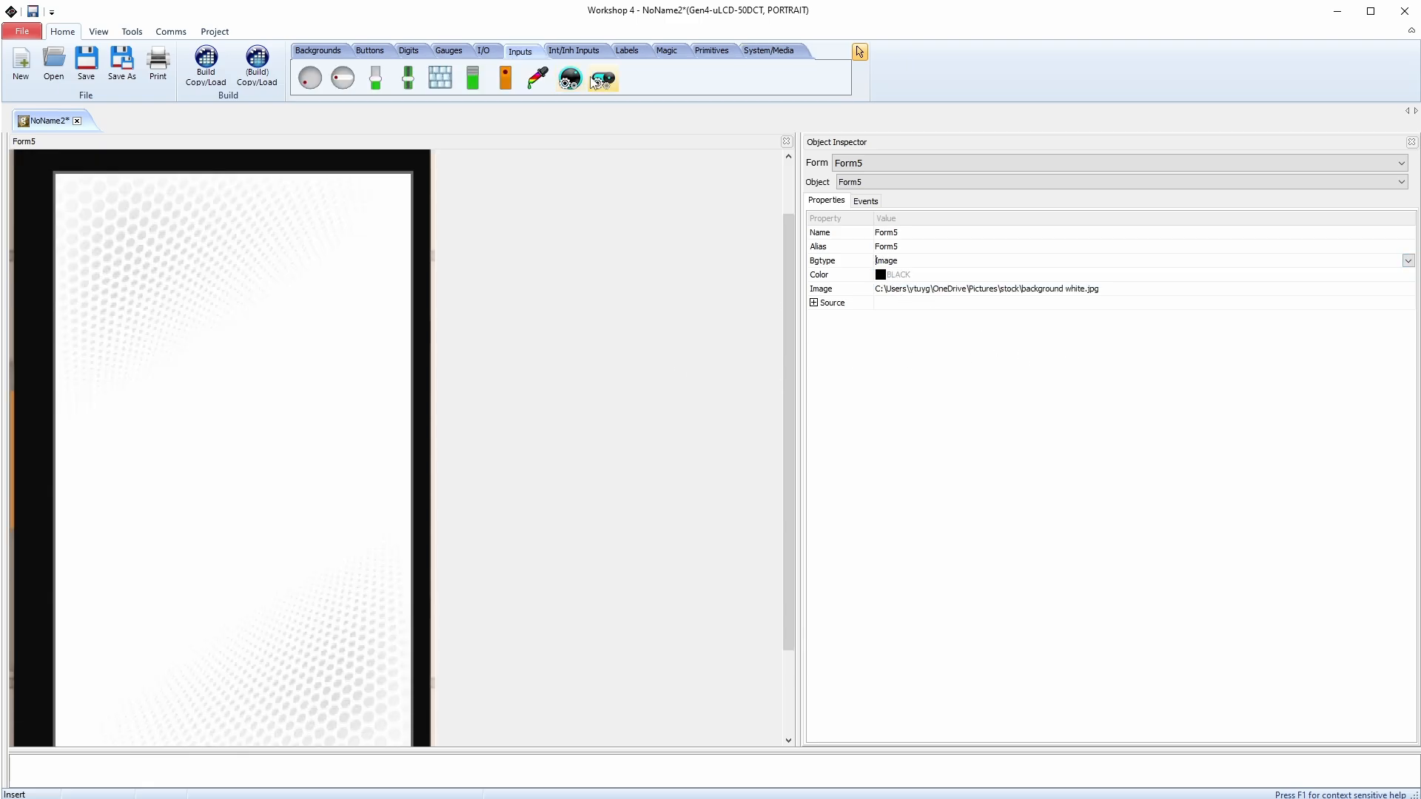
click(595, 79)
click(222, 335)
drag(292, 402, 212, 447)
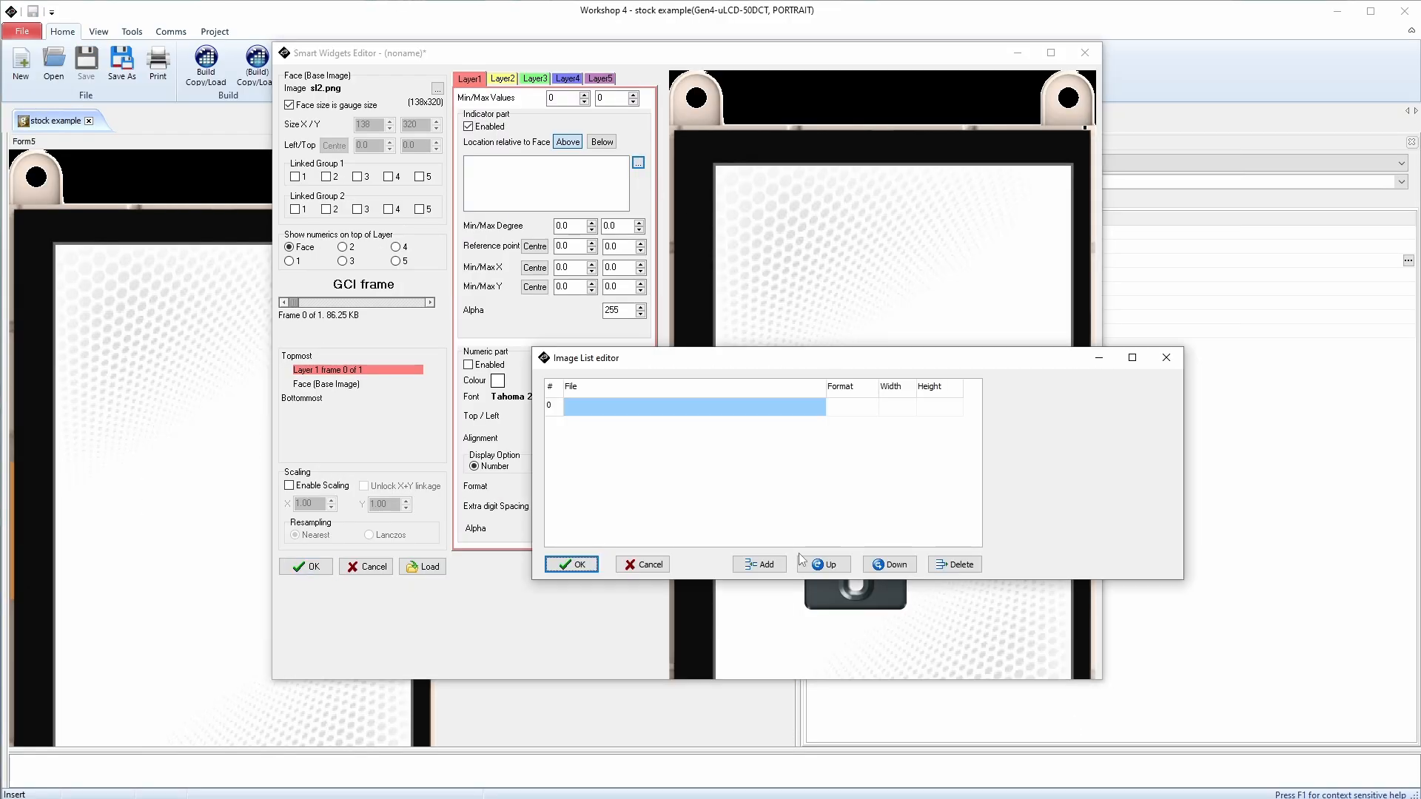
Step: Load sl3.png as the layer 1 indicator and set its reference point to -43, -253
click(759, 564)
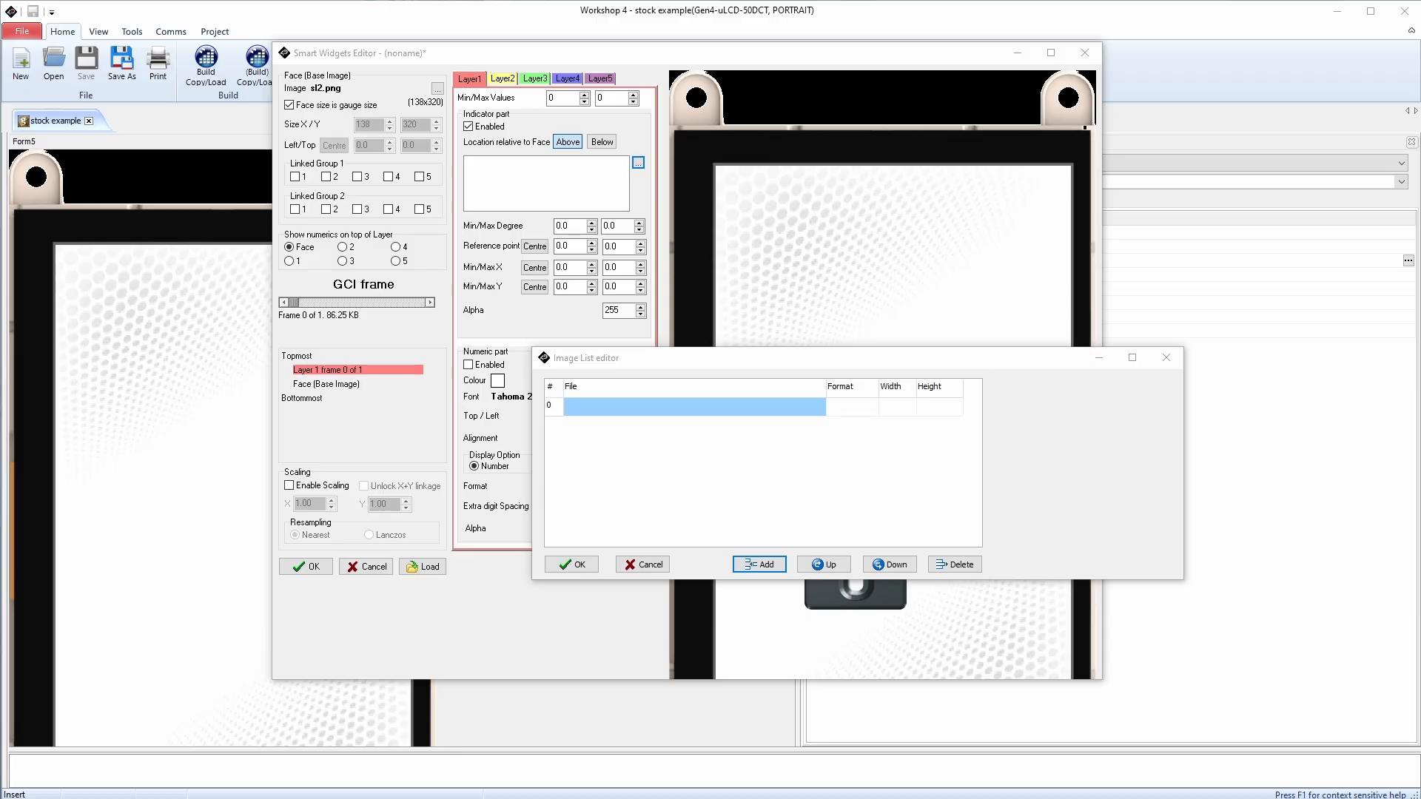
click(576, 565)
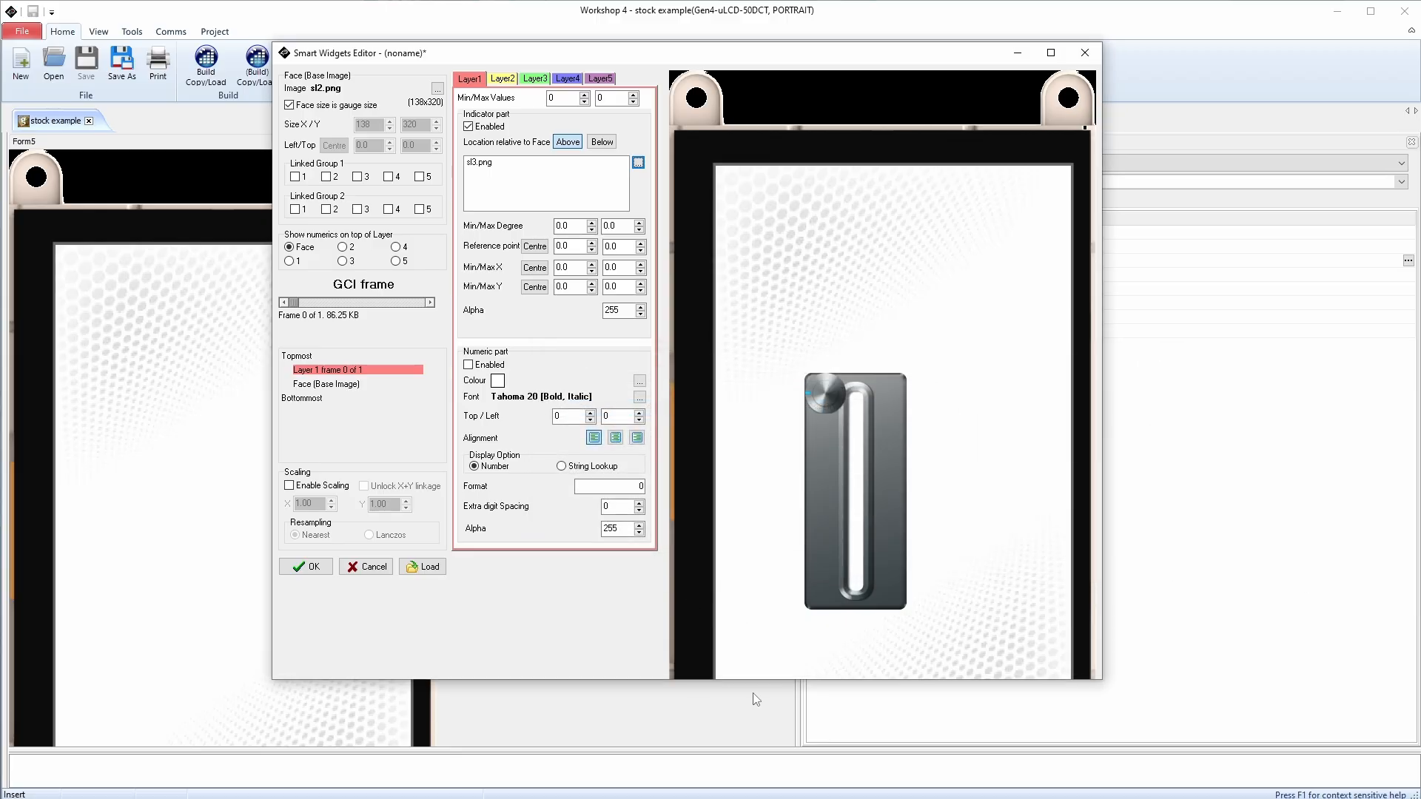
click(642, 251)
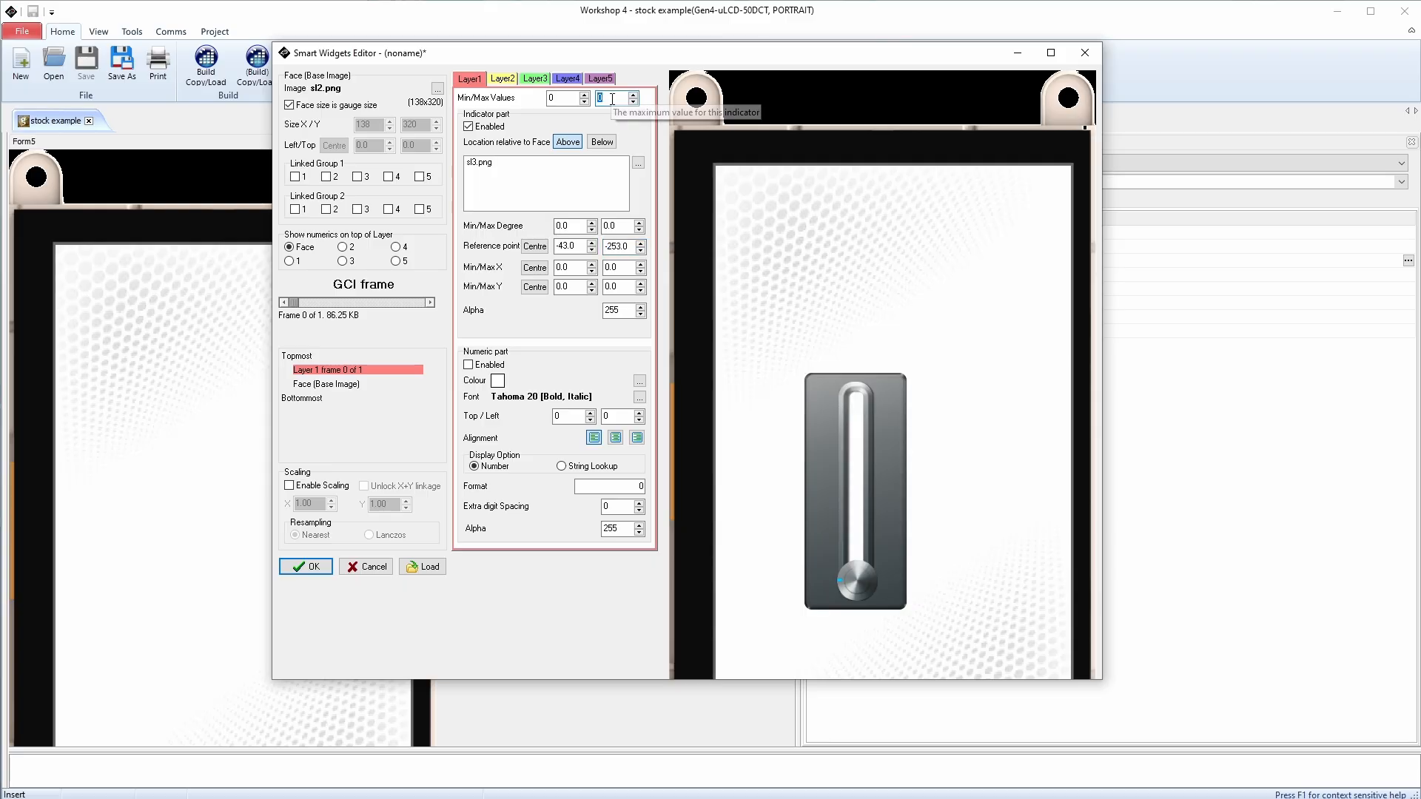
Step: Set layer 1's maximum value to 50 and tune its maximum Y to about -244.5, checking the knob's travel across the frames
text(50)
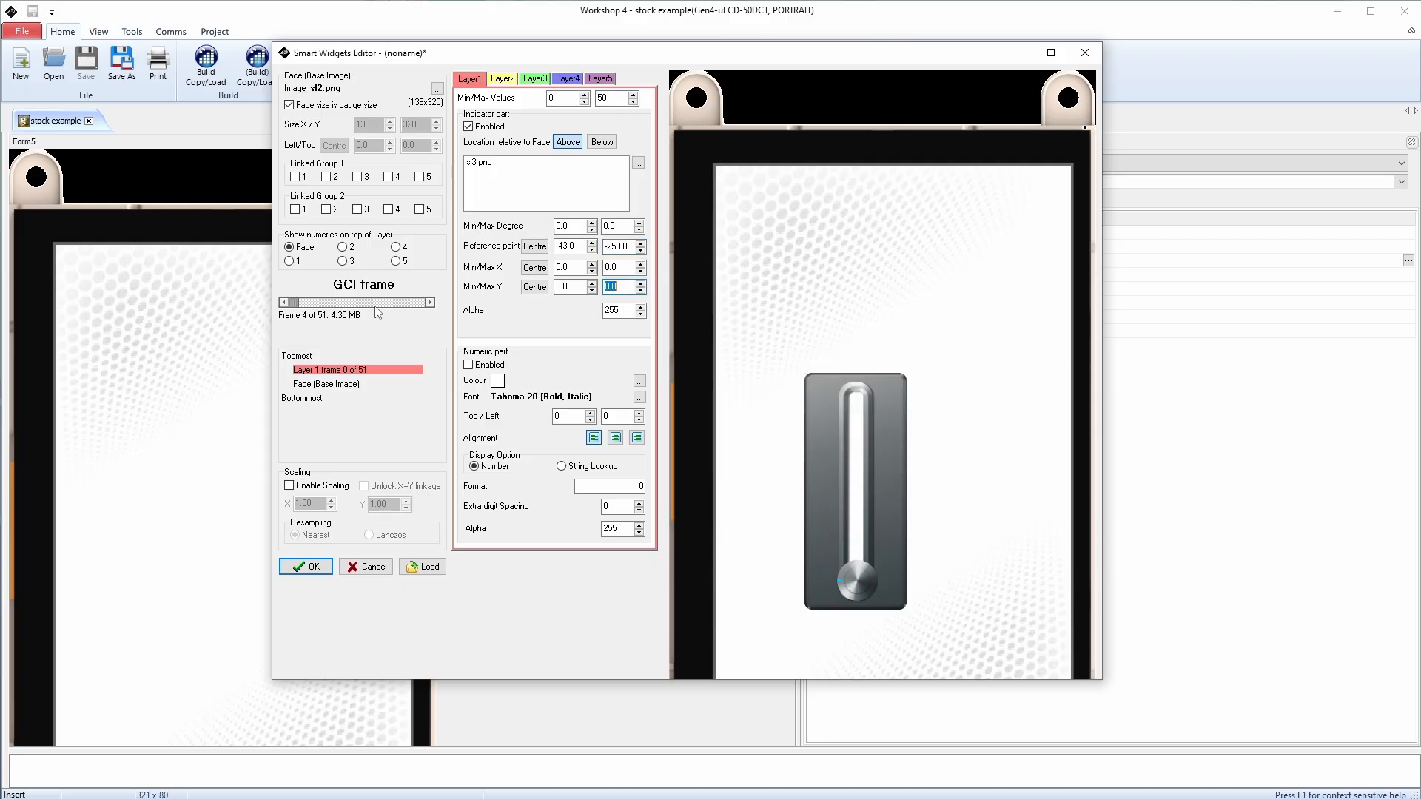
mouse_move(296, 303)
mouse_down()
mouse_move(272, 304)
mouse_move(449, 299)
mouse_move(281, 308)
mouse_up()
text(253)
drag(294, 303, 430, 306)
click(605, 288)
text(-)
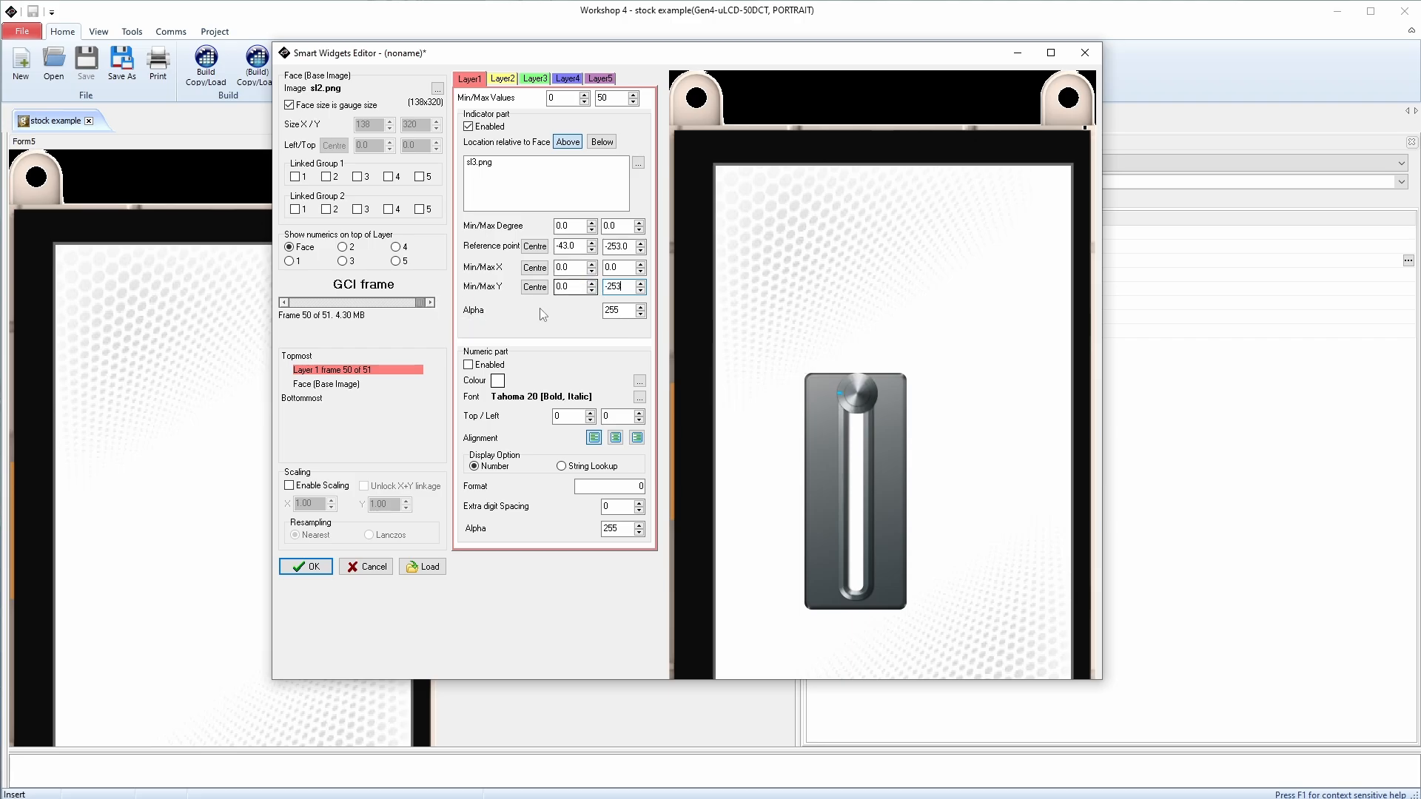
drag(420, 303, 677, 319)
text(.5)
click(641, 284)
click(640, 284)
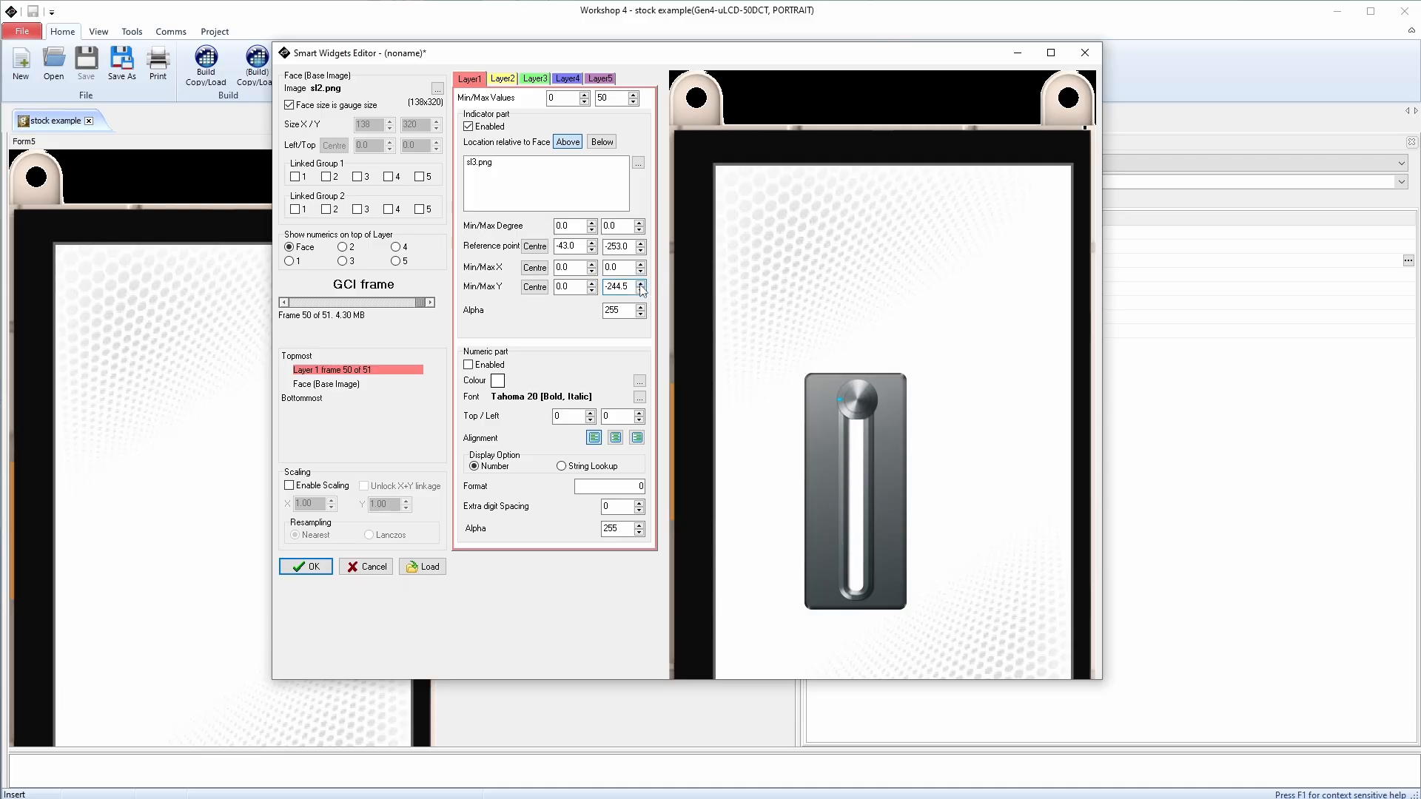
click(640, 285)
Step: Enable layer 2's indicator with sl1.png, set its reference point X to -53 and place it below the face
click(503, 79)
click(479, 128)
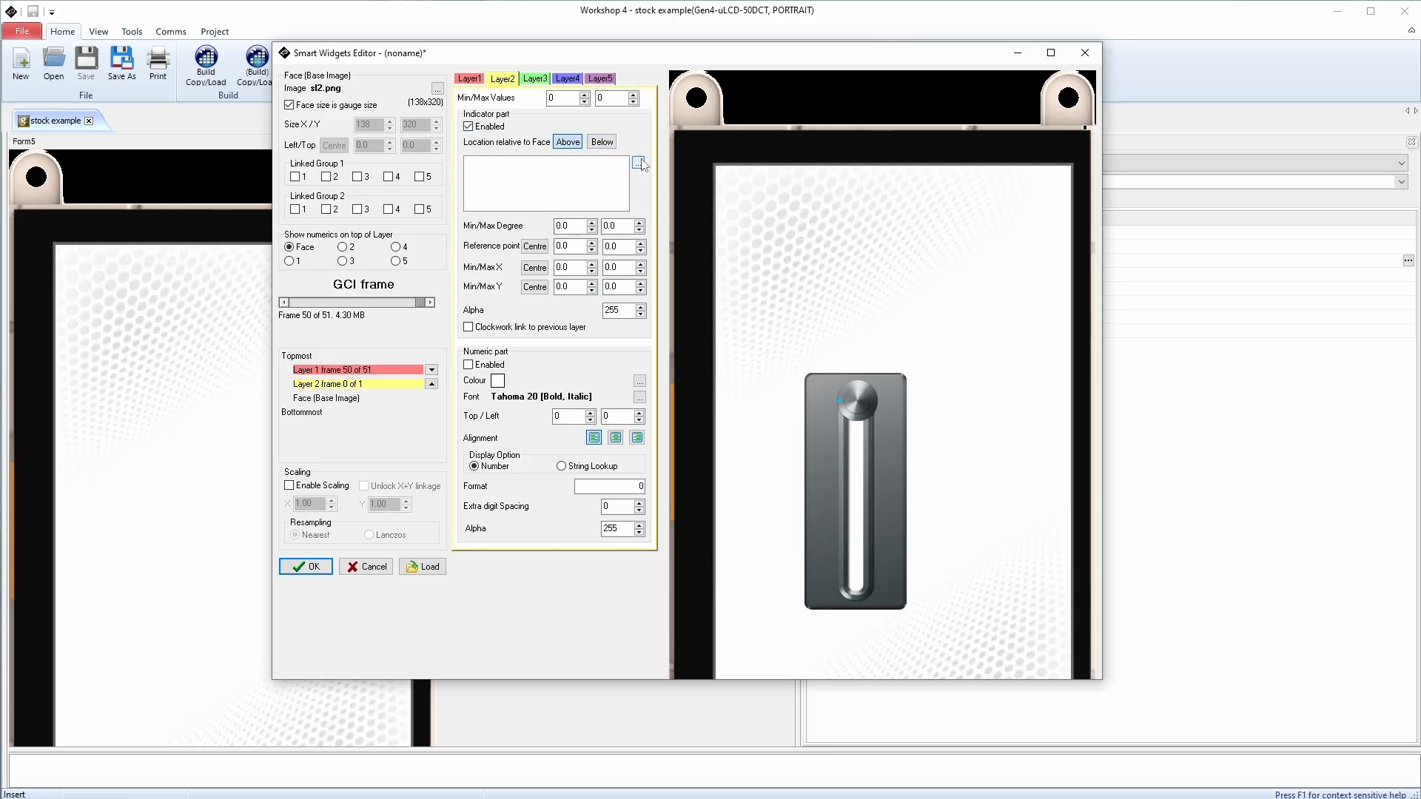
click(639, 164)
click(575, 563)
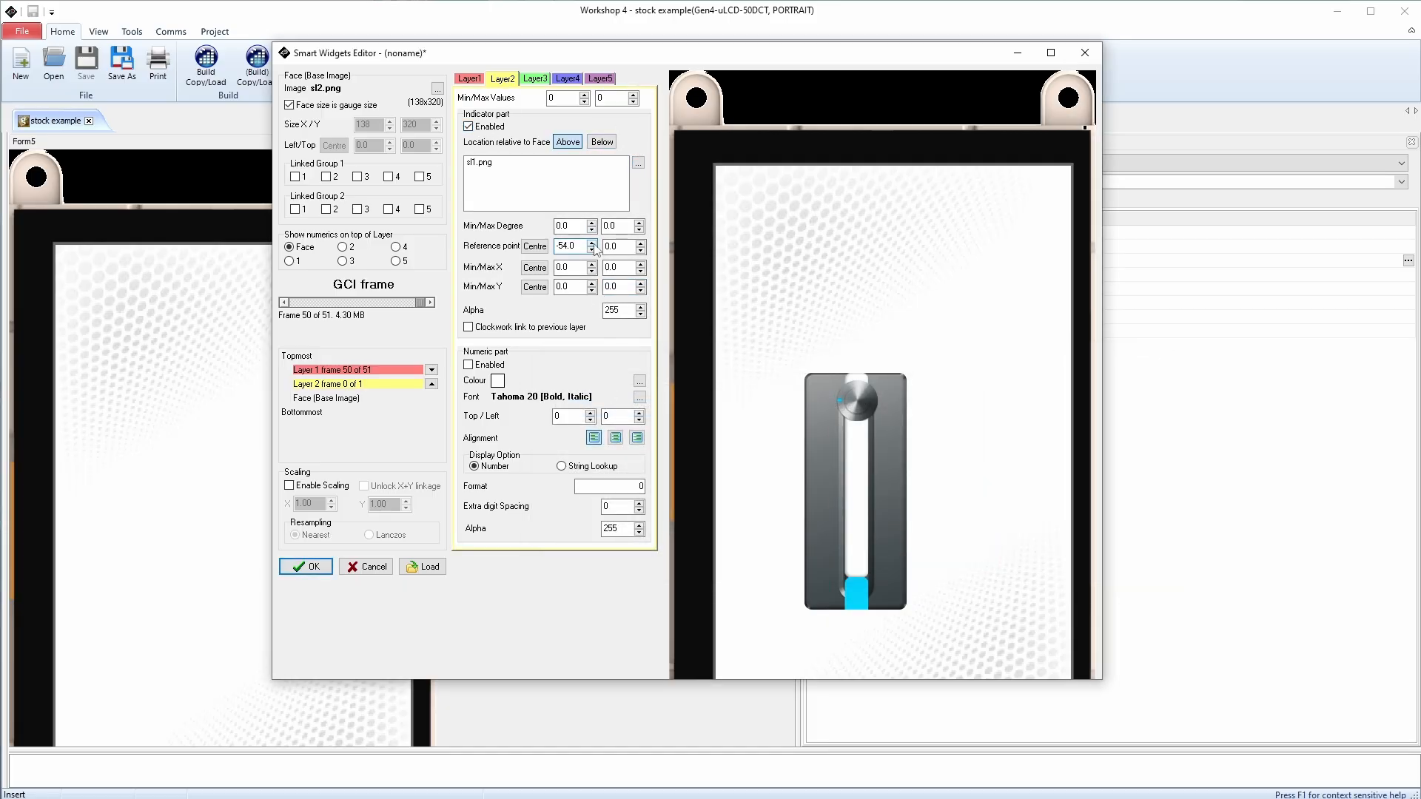
click(593, 244)
click(593, 243)
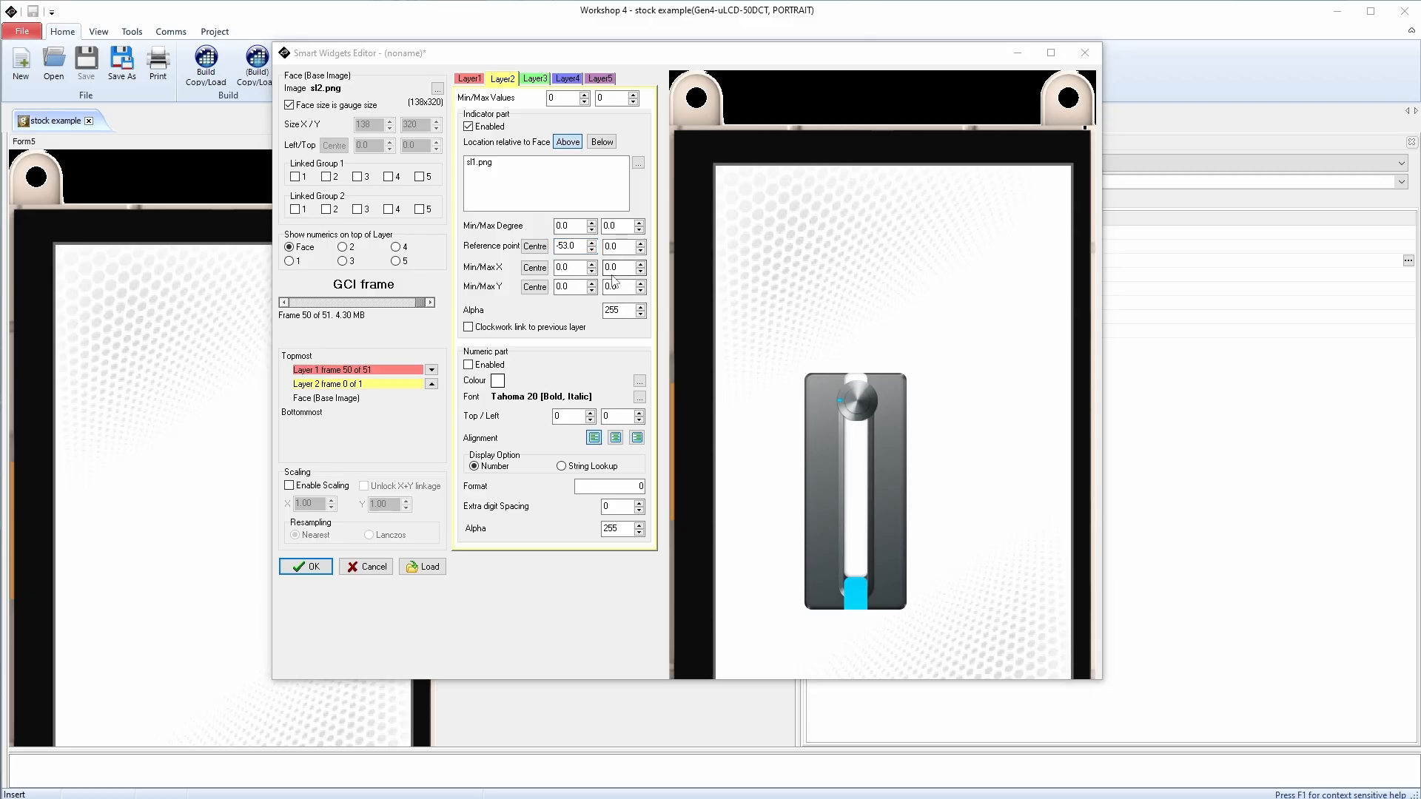
click(602, 141)
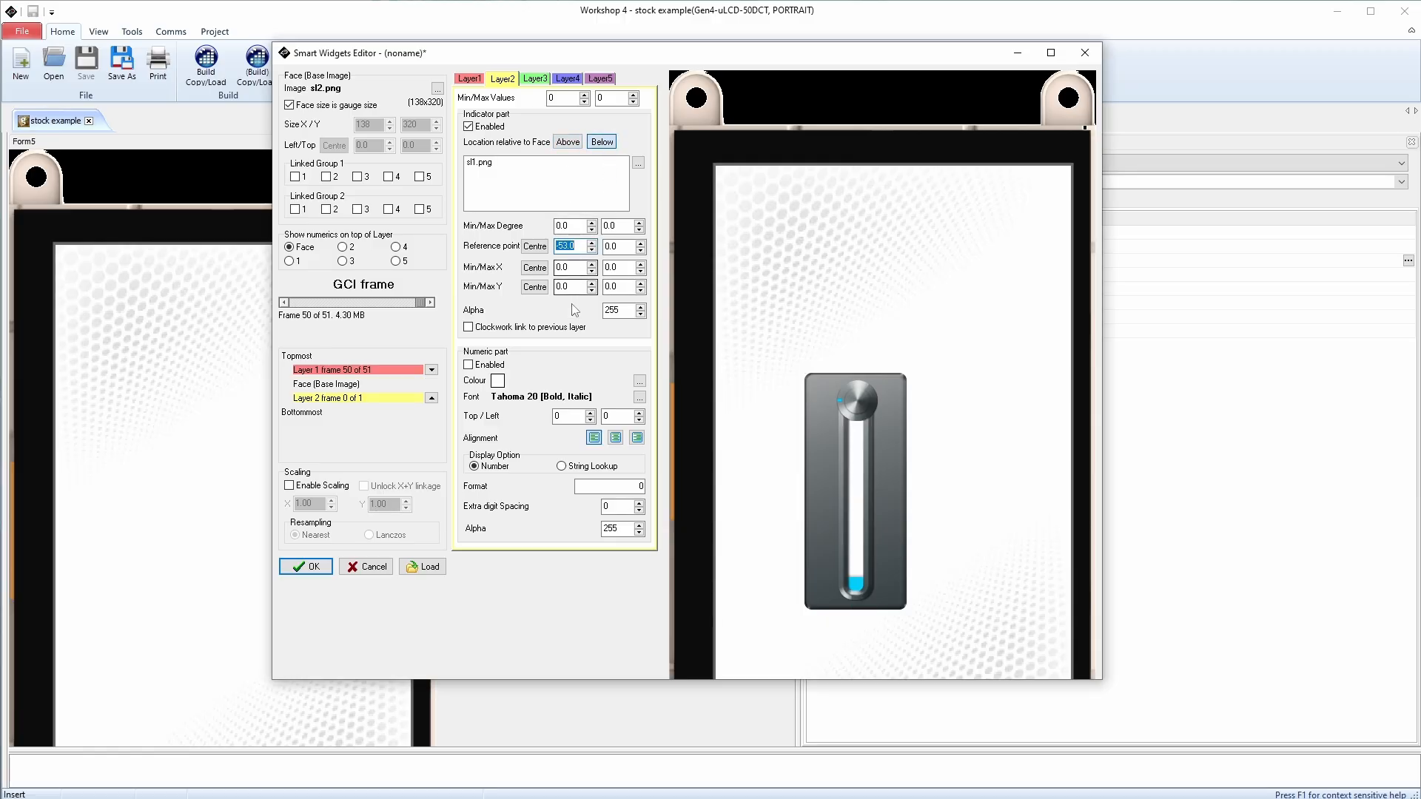
Step: Set layer 2's maximum value to 50
click(600, 98)
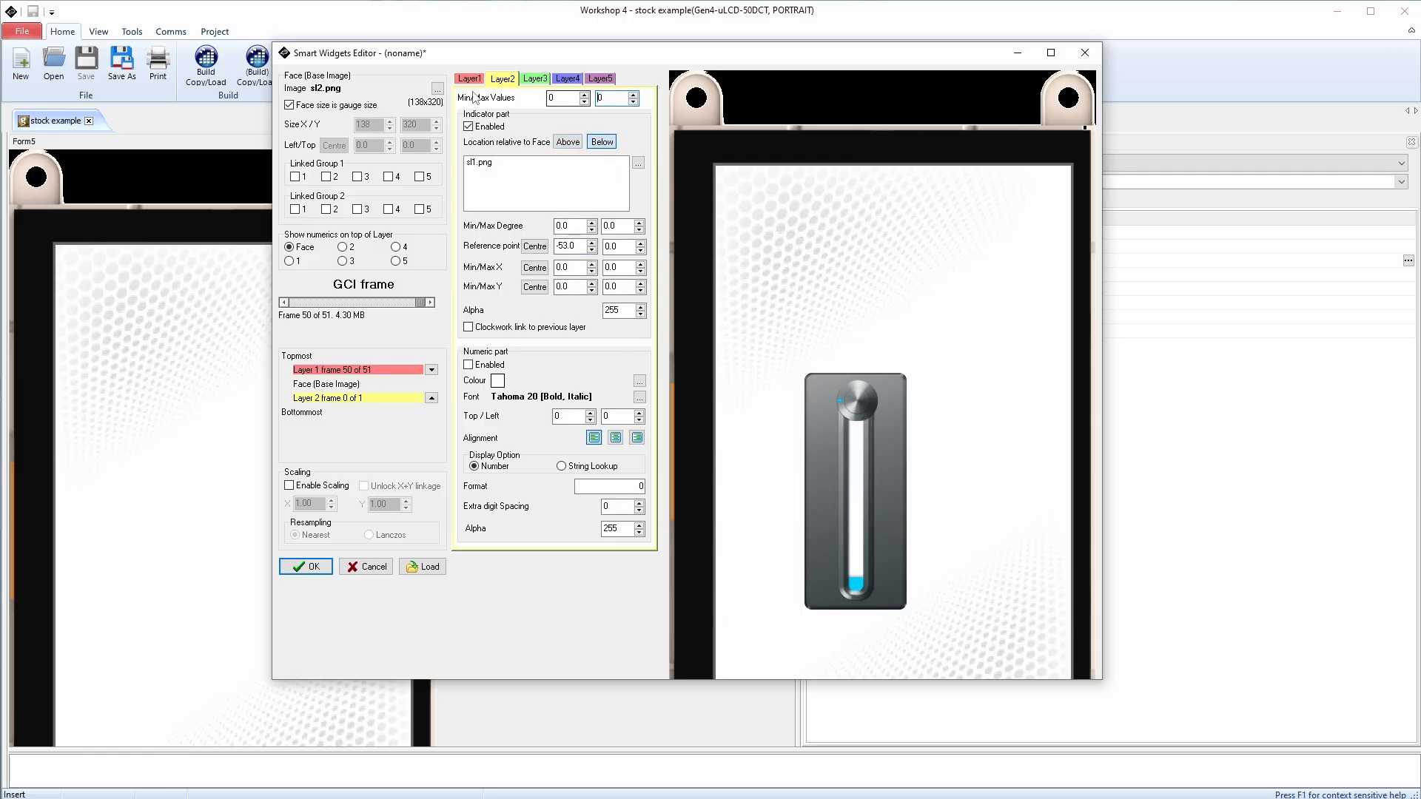
double_click(602, 97)
text(50)
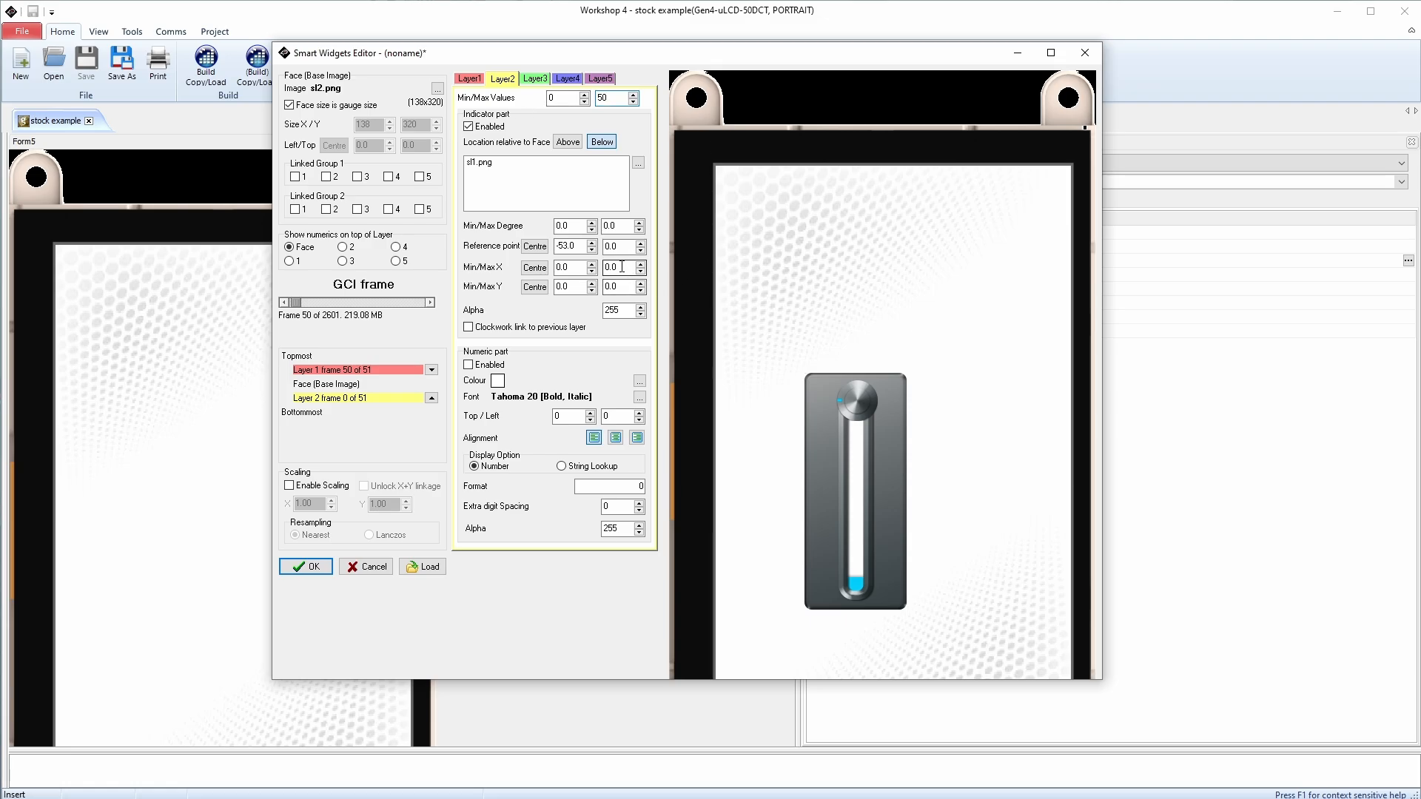
Step: Link layers 1 and 2 in Linked Group 1 and set layer 2's maximum Y to -250
click(296, 176)
click(326, 176)
click(385, 305)
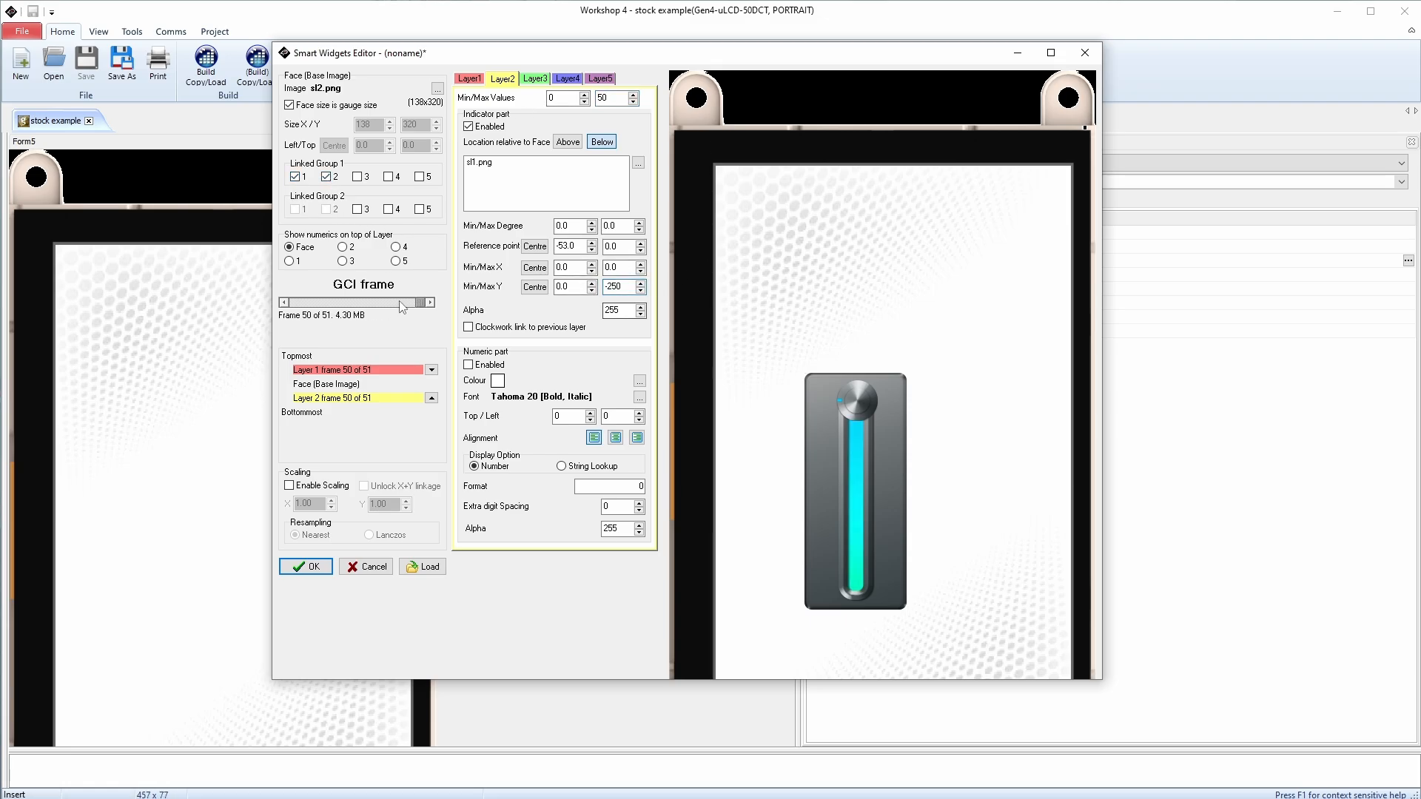
drag(385, 308, 239, 334)
Step: Enable layer 2's numeric part, then unlock the gauge size from the face and widen it to 154
click(469, 366)
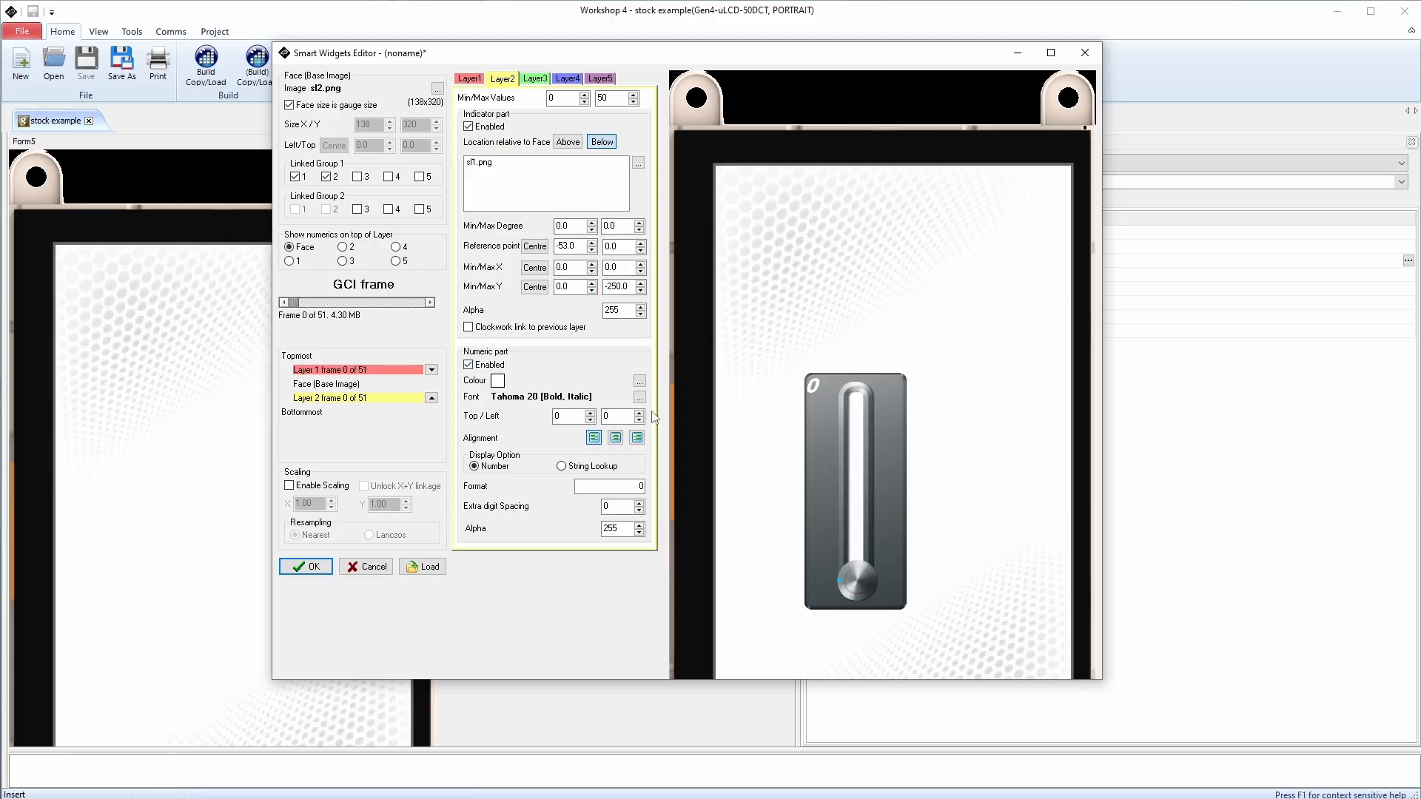
click(311, 105)
click(390, 121)
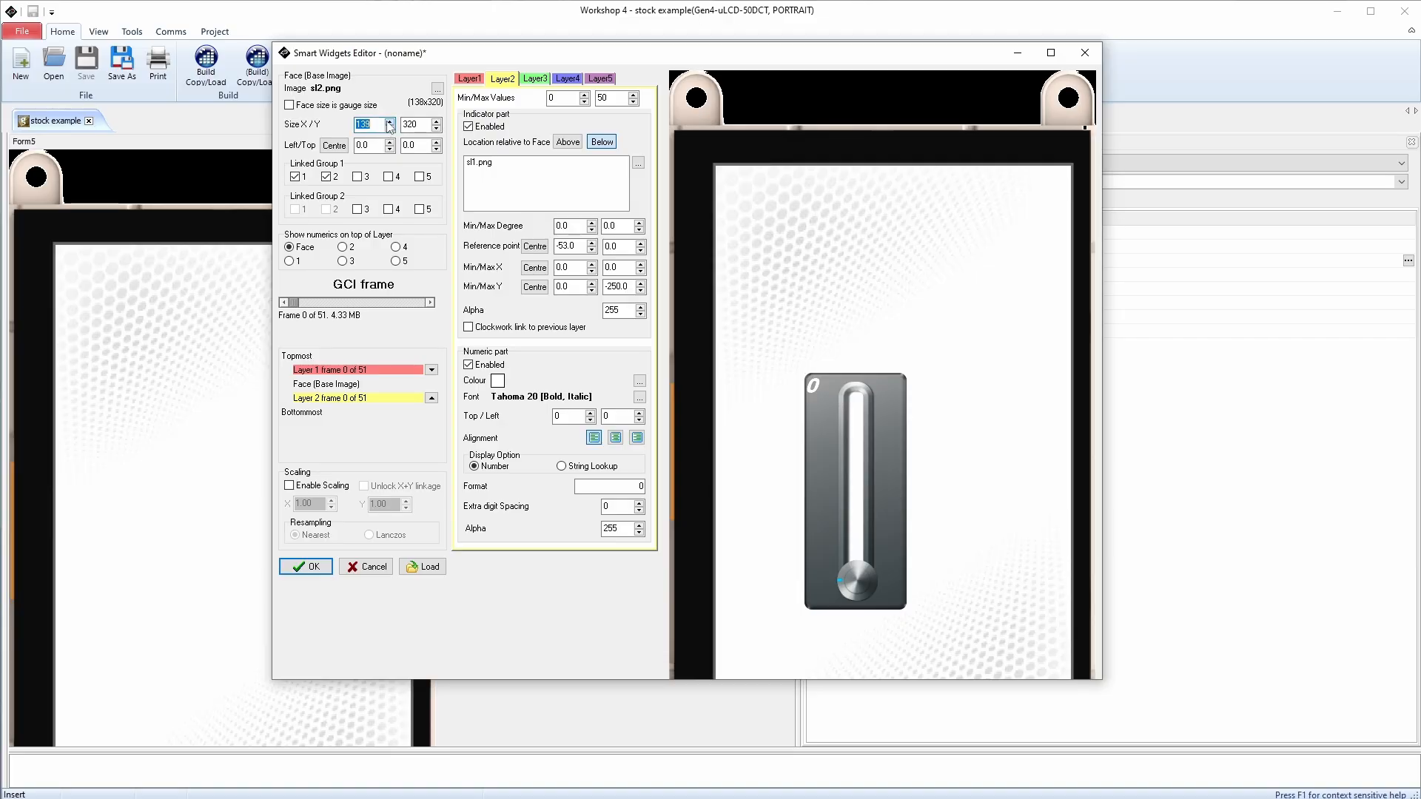
click(390, 121)
click(390, 121)
Step: Color the layer 2 number black and position it at top 11, left 152
click(566, 417)
click(590, 414)
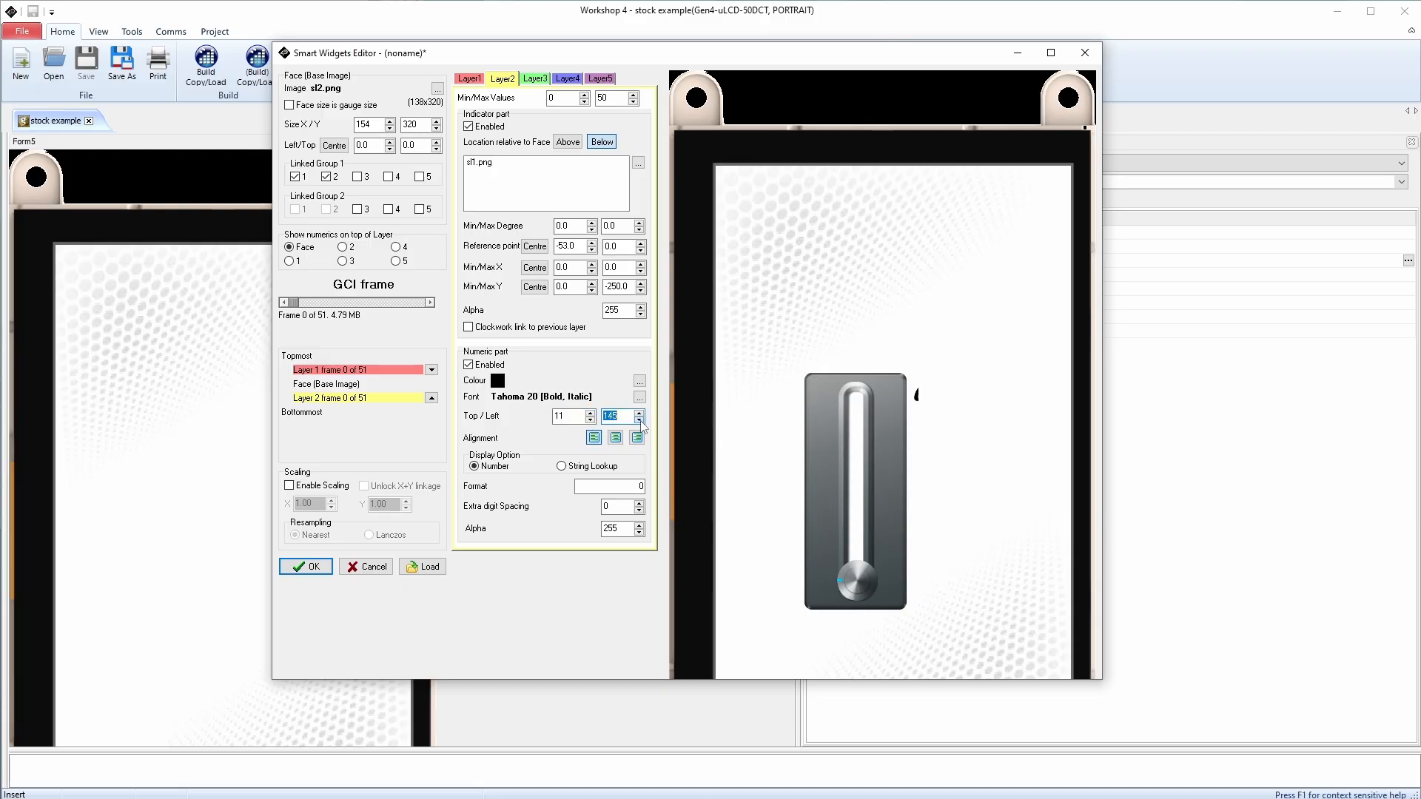
click(640, 420)
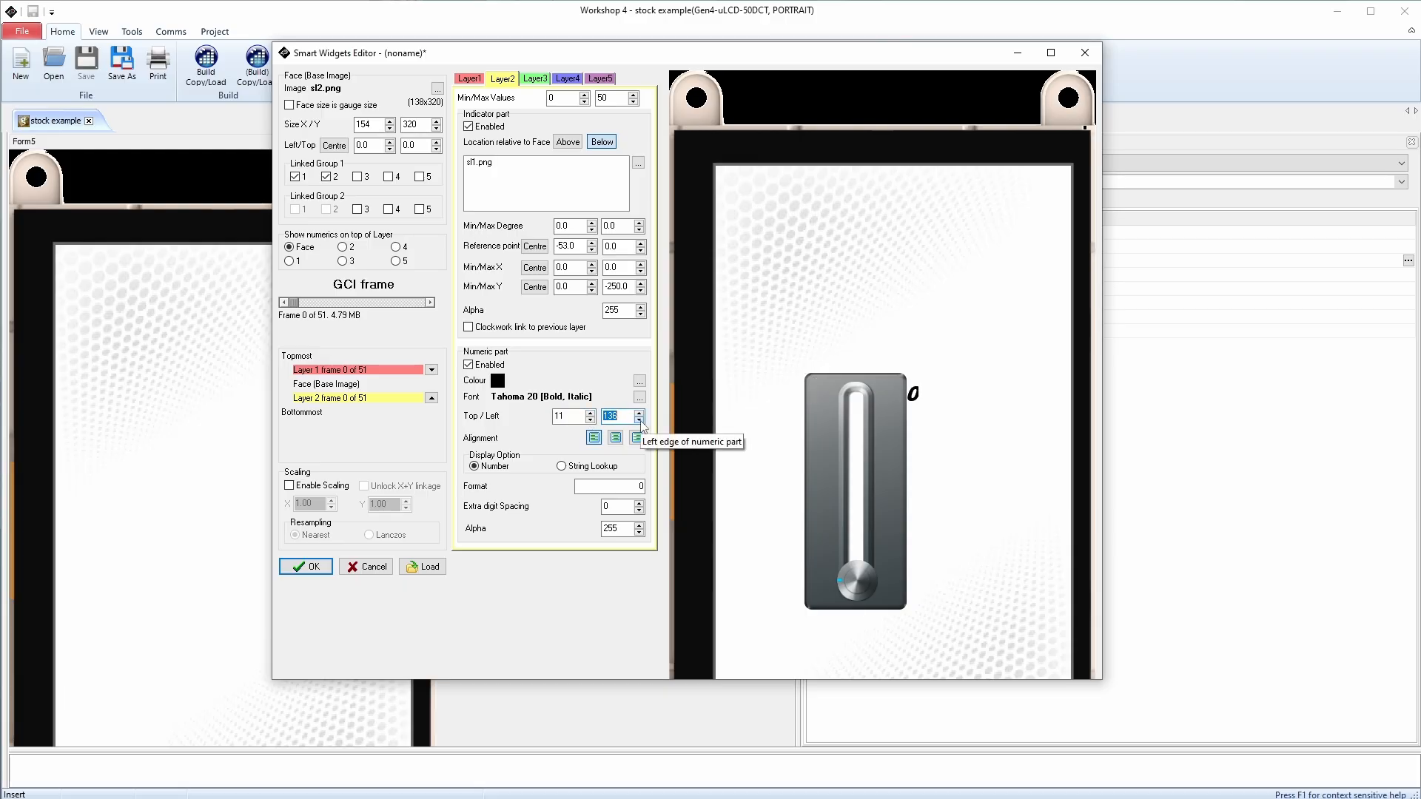
click(640, 420)
click(641, 413)
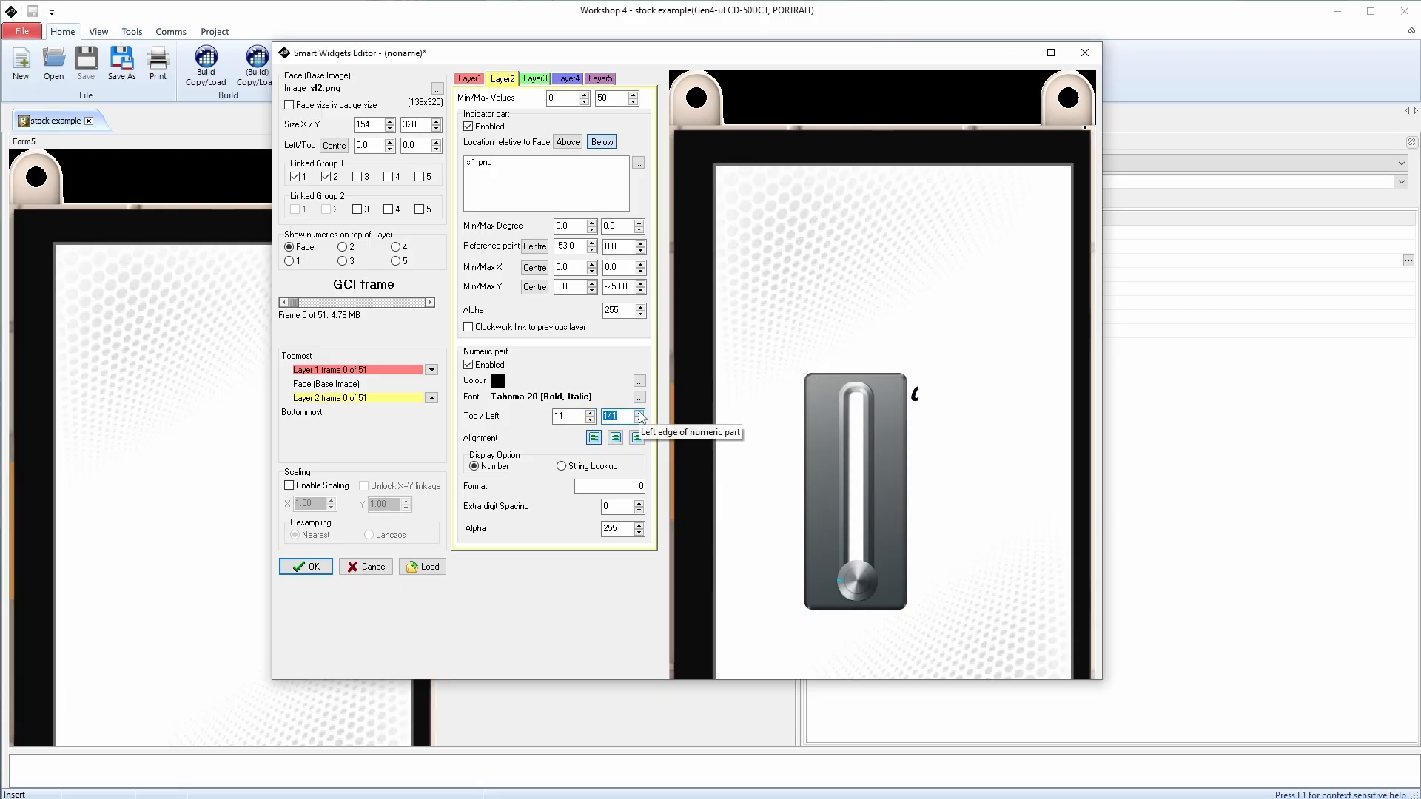
click(640, 413)
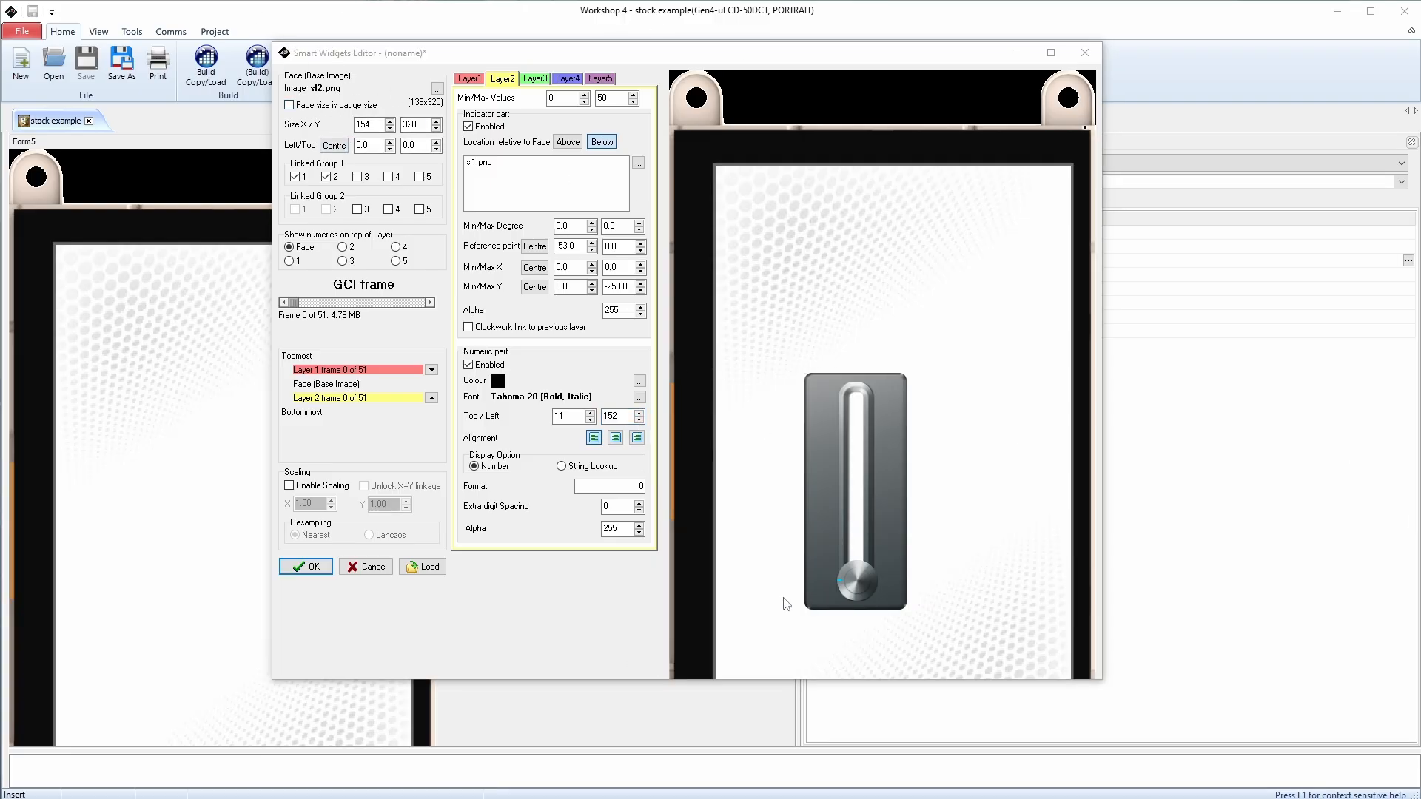
Step: Enable scaling, scale the whole slider by 1.30 in X and Y, and accept the widget configuration
click(290, 485)
click(331, 501)
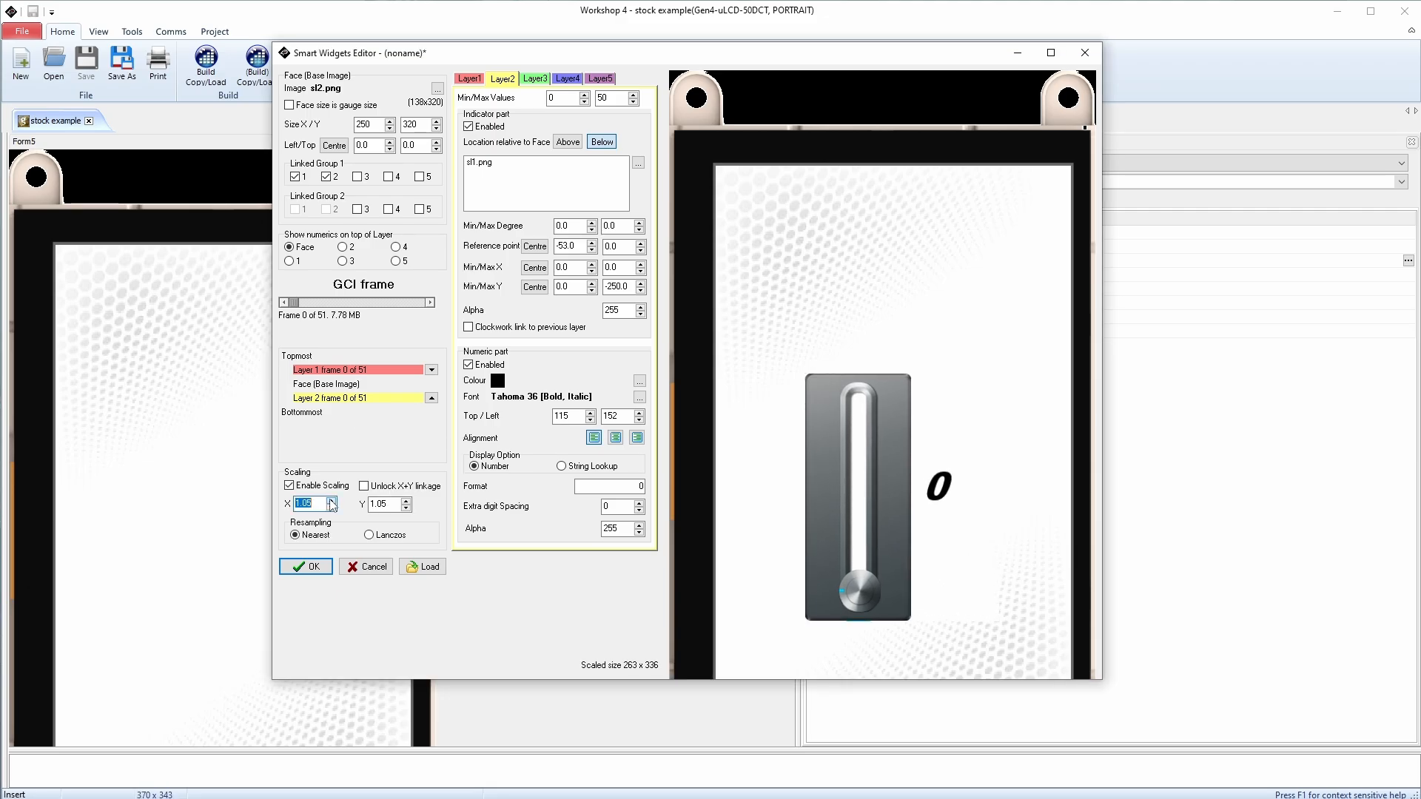
drag(331, 504, 331, 503)
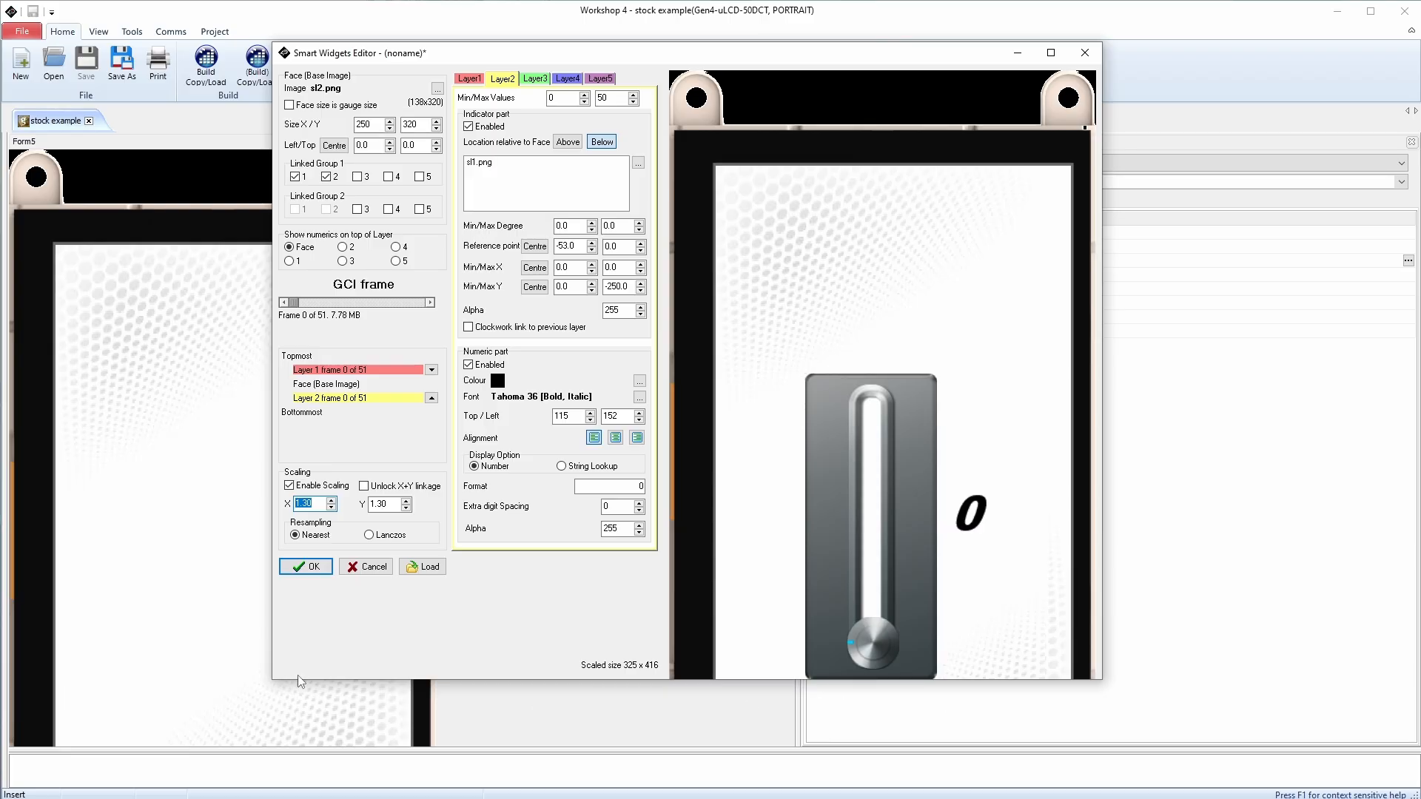
click(300, 568)
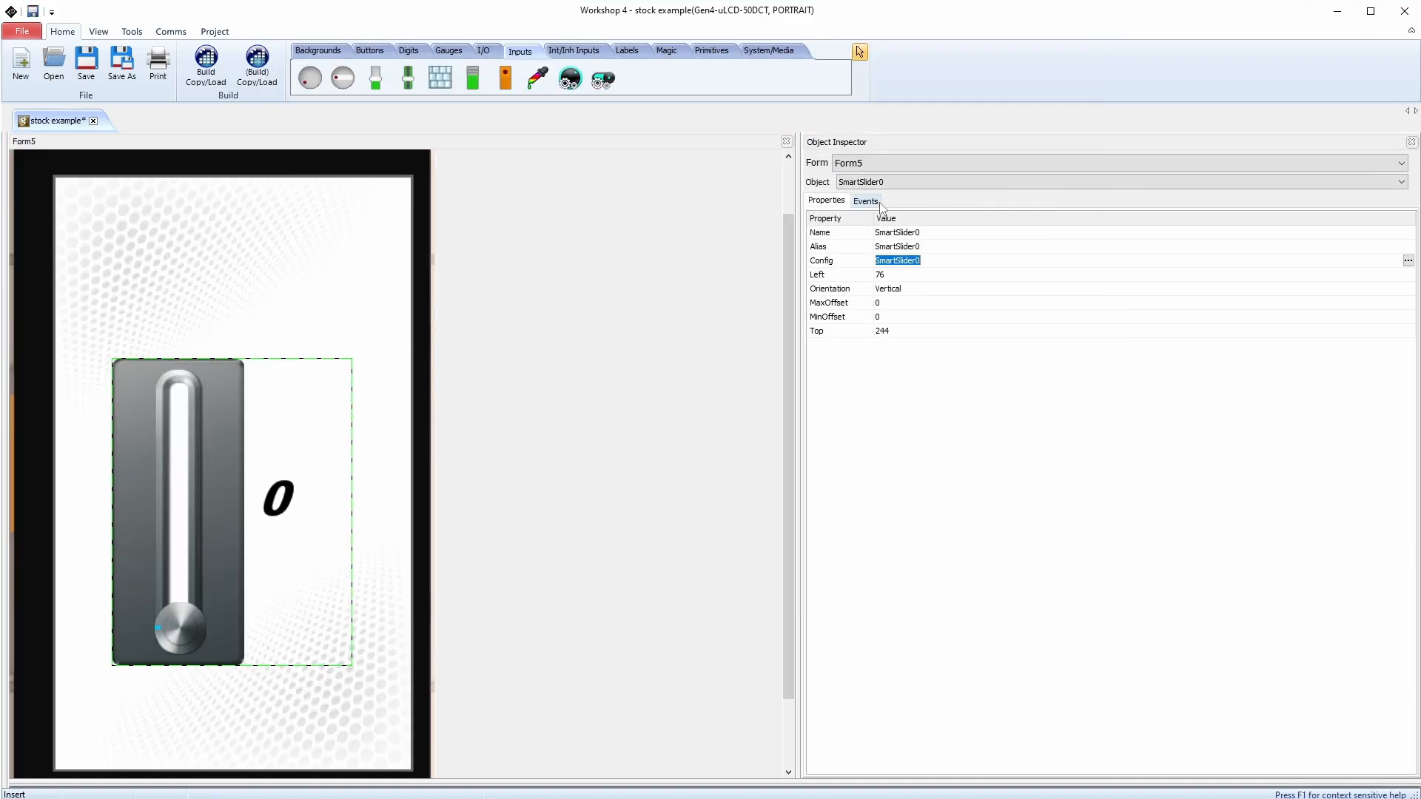
Step: Assign Leddigits0Set from Form1 to the smart slider's OnChanged event
click(867, 201)
click(1409, 234)
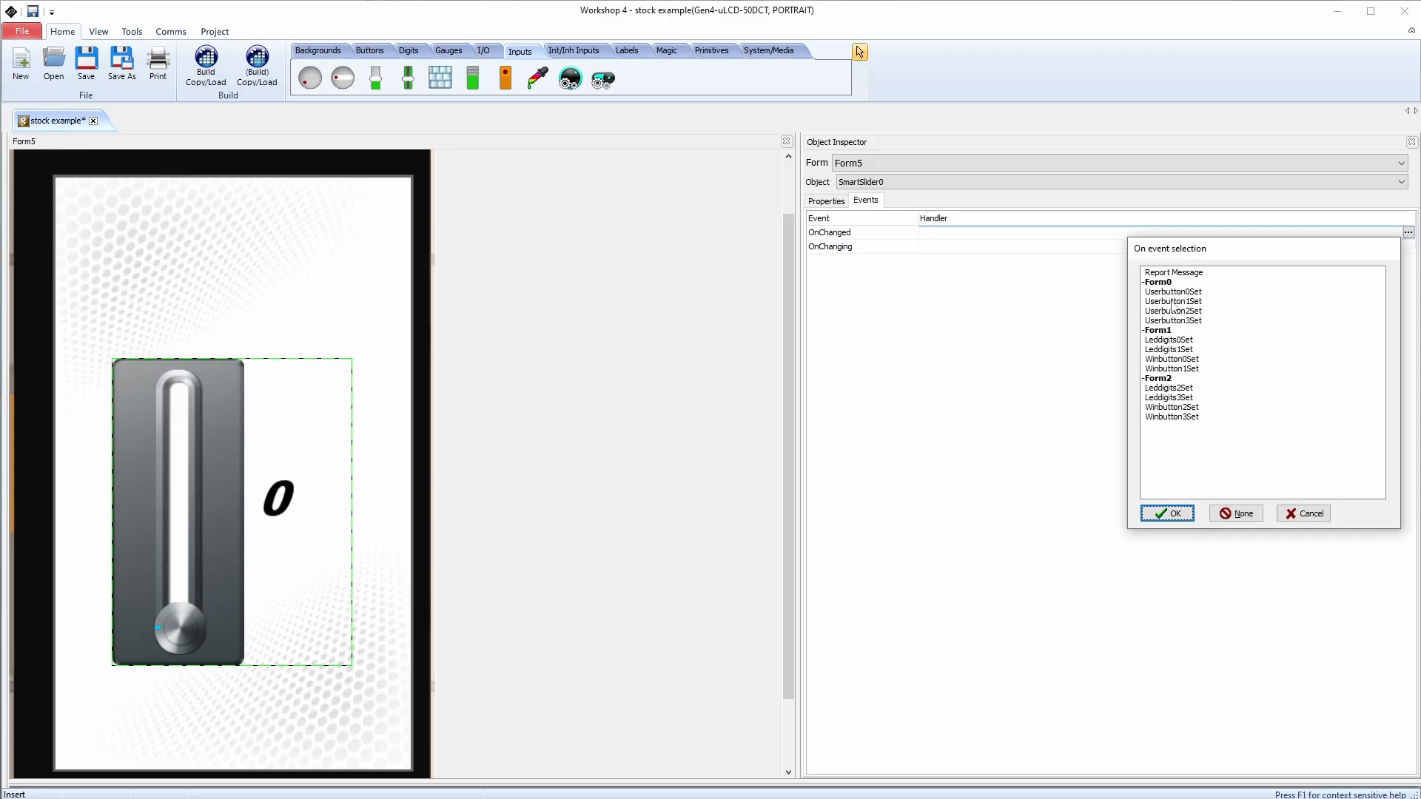
click(1187, 343)
click(1167, 513)
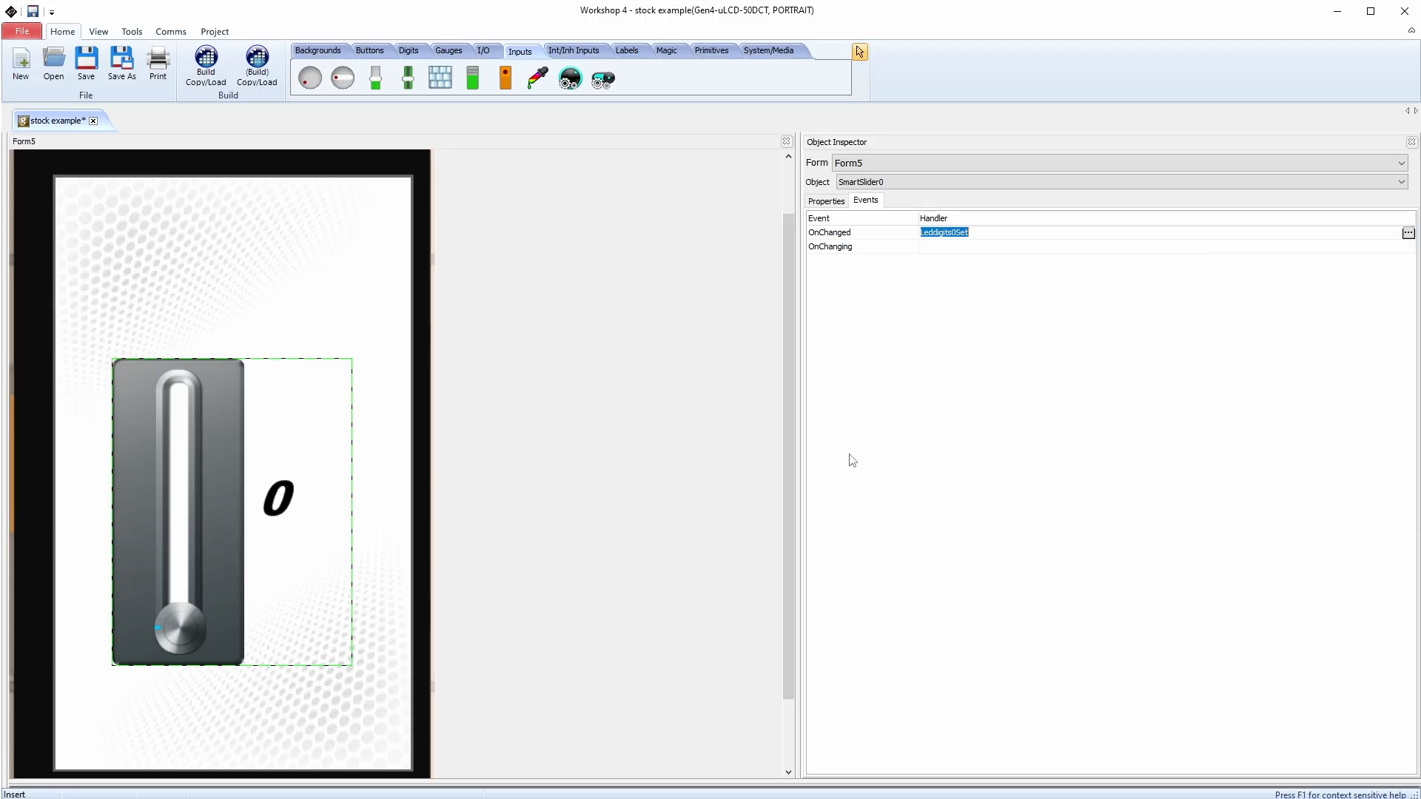
click(234, 480)
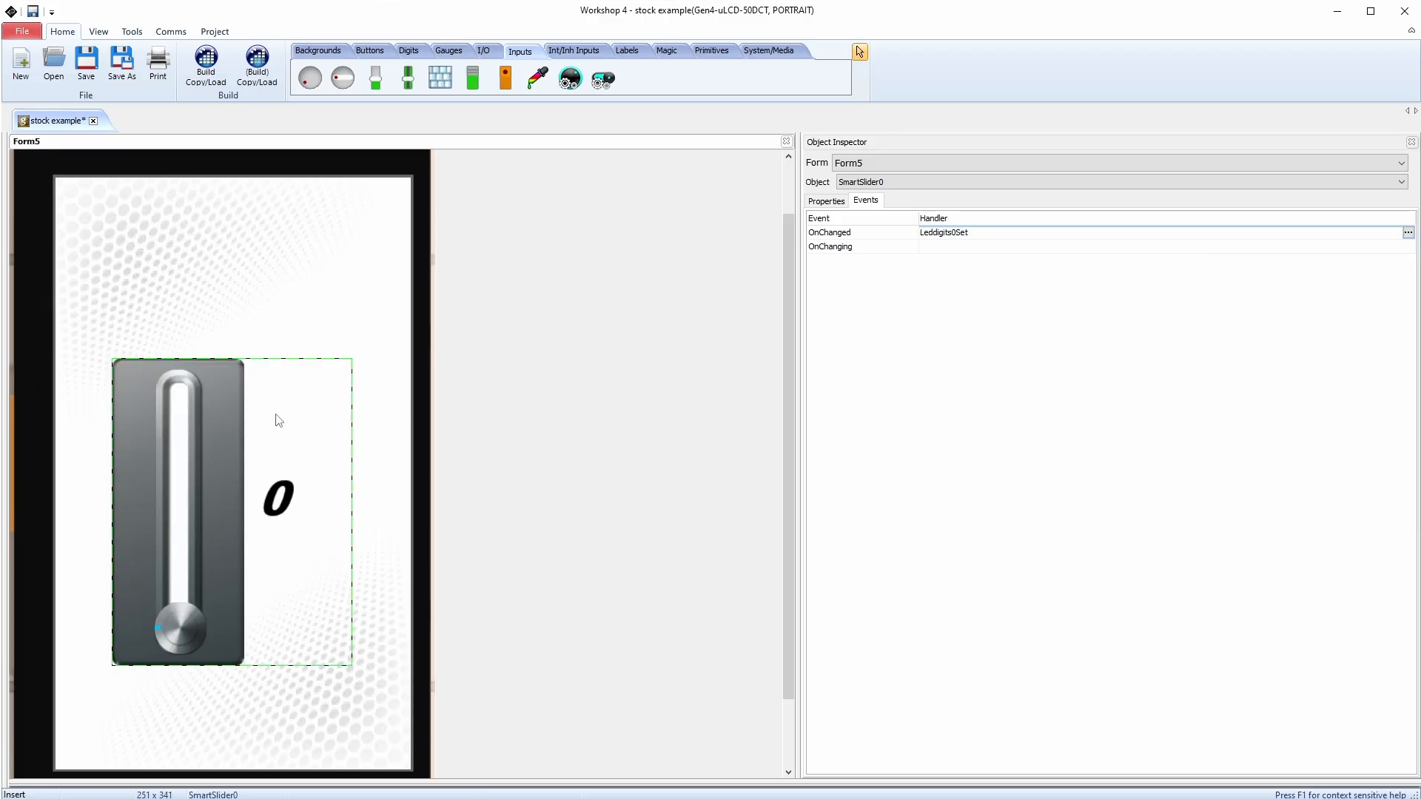
Step: Go through Form1 and Form6, then copy the HARDWARE STOCK heading onto Form5
click(891, 167)
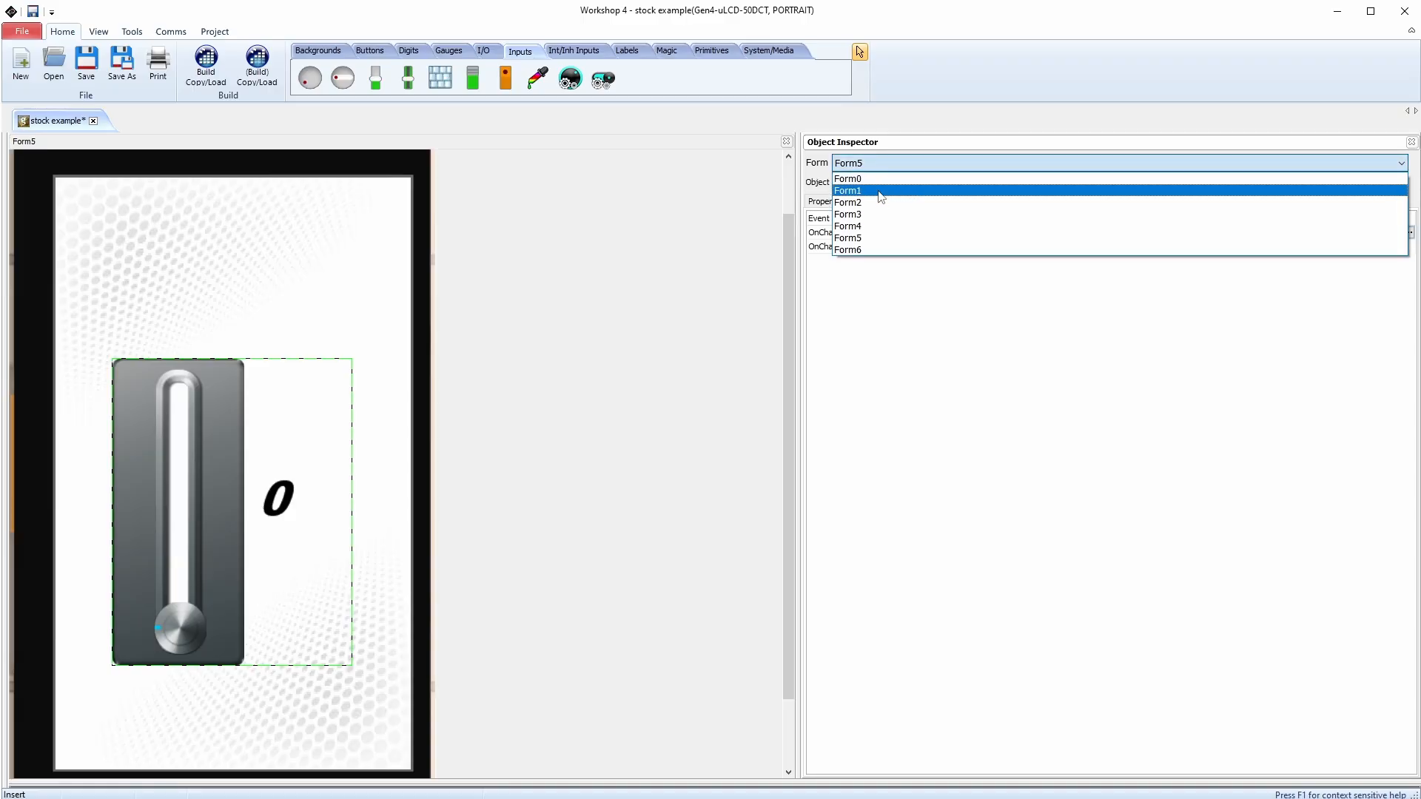
click(880, 191)
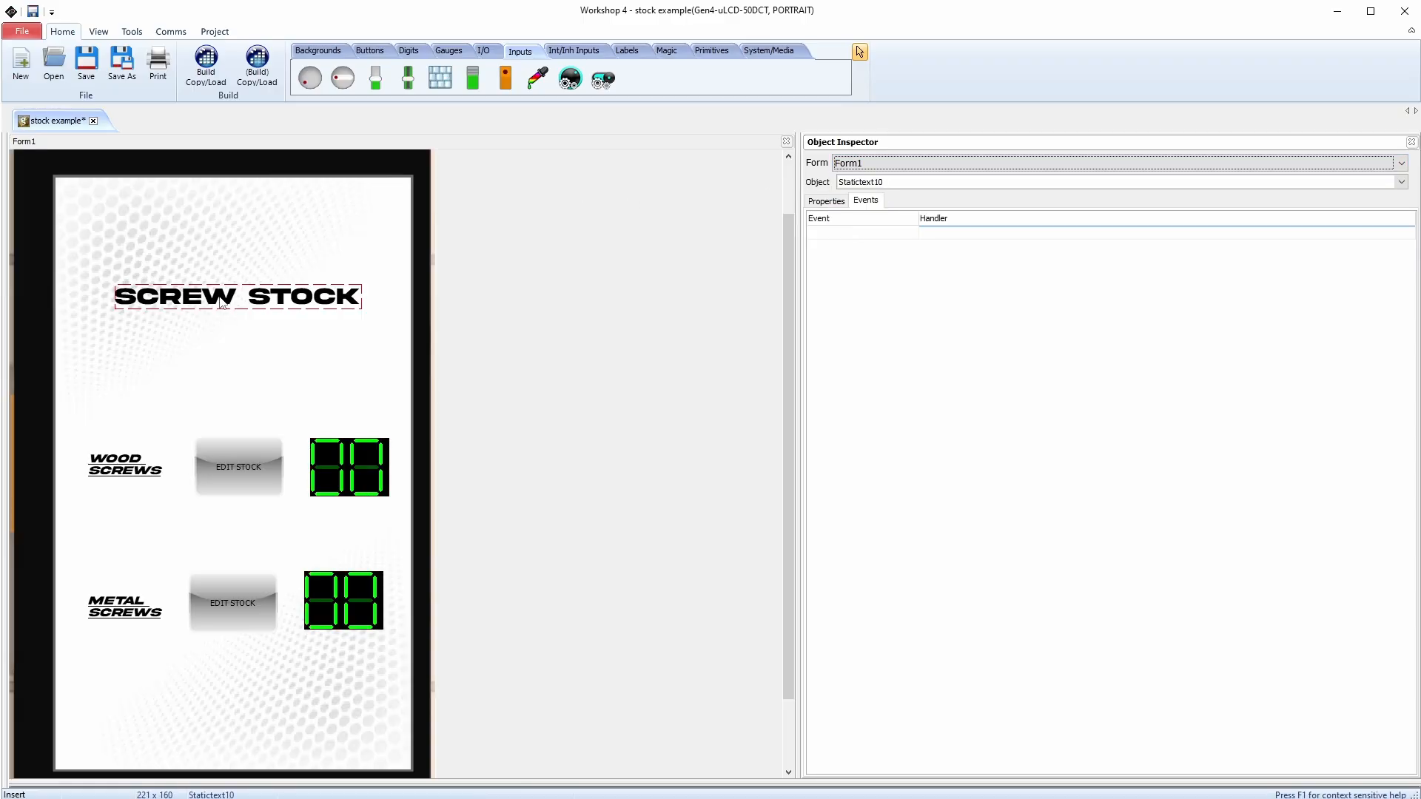
click(908, 164)
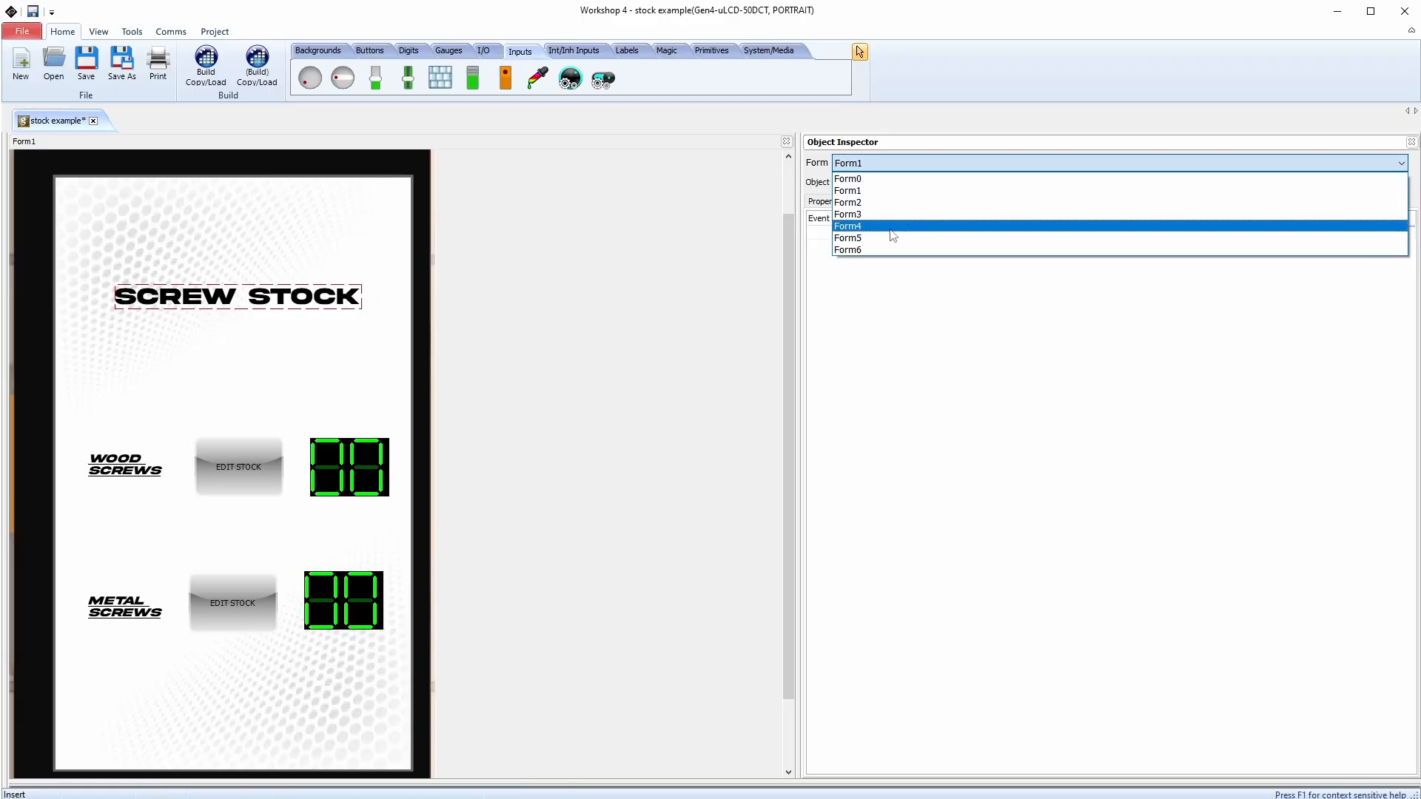
click(877, 250)
click(856, 162)
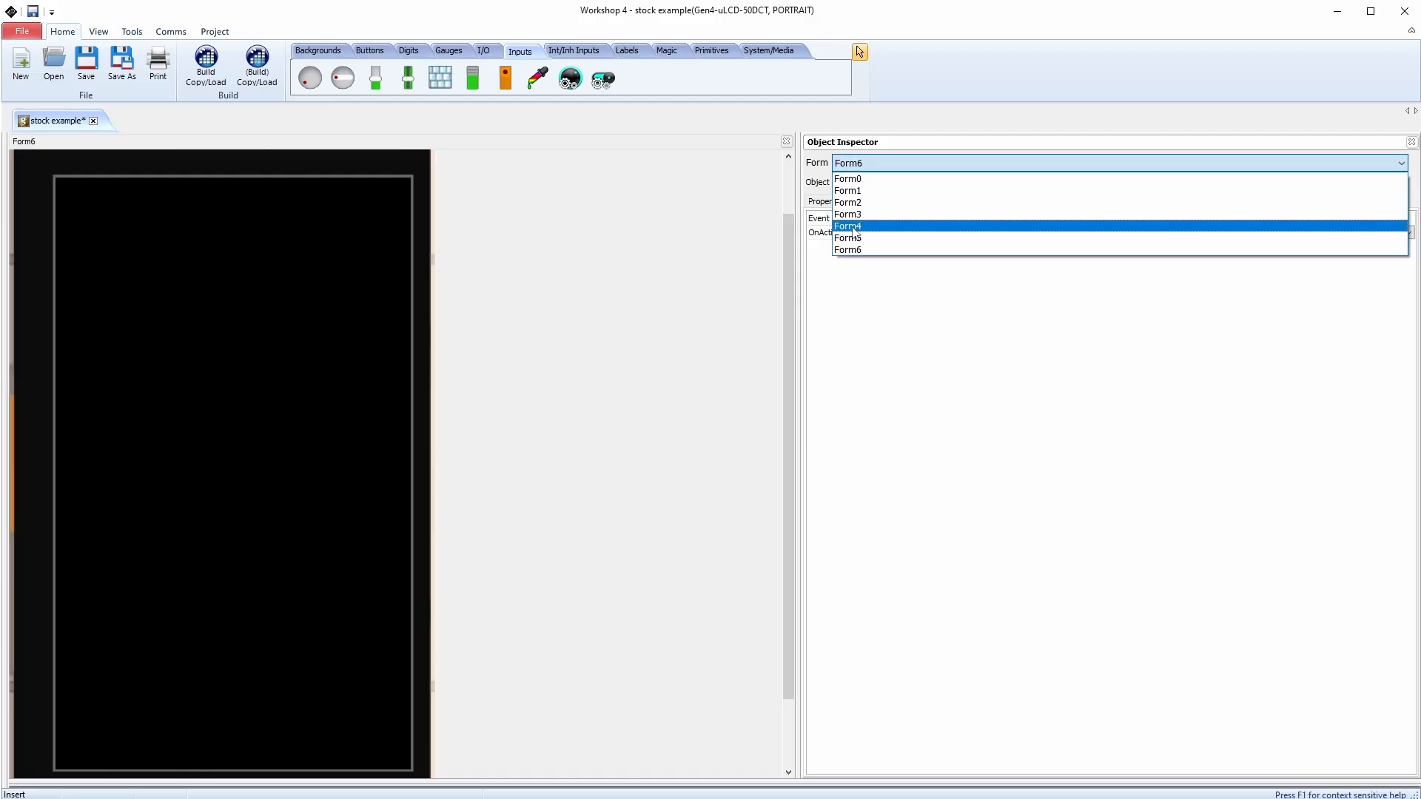
click(857, 238)
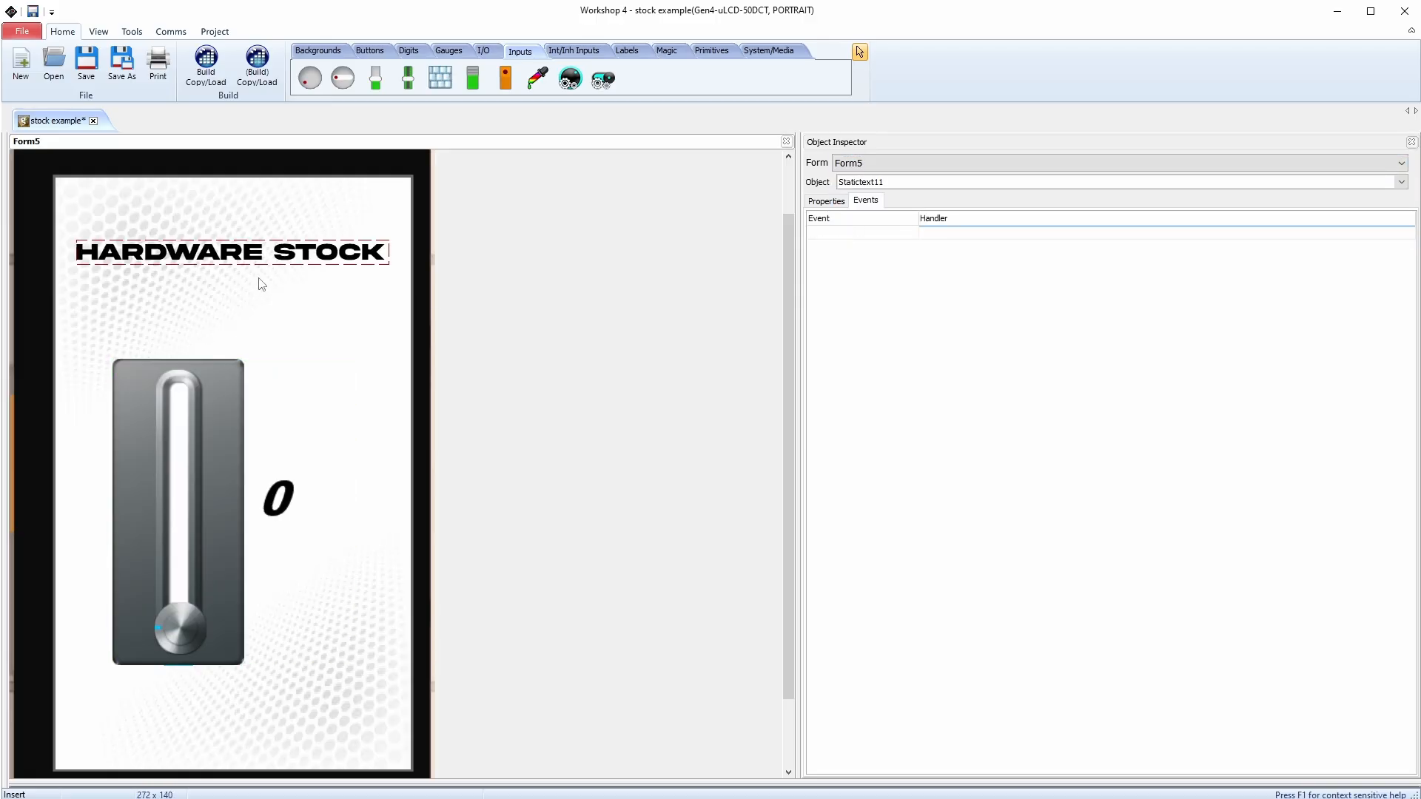
Step: Caption the Form5 heading EDIT STOCK and fit it to a width of about 270 at left 88, top 108
click(255, 252)
click(937, 289)
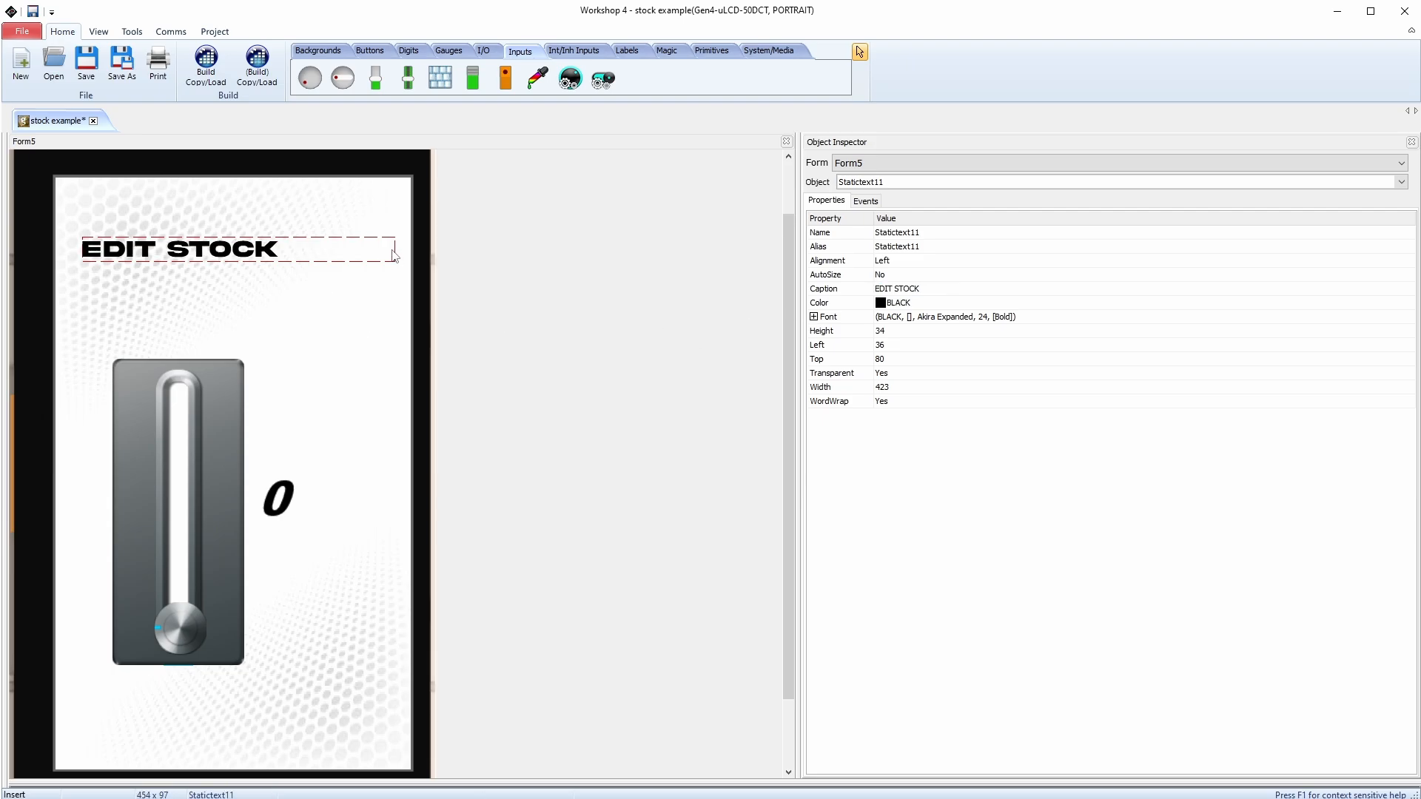
drag(393, 256, 282, 255)
drag(194, 257, 230, 270)
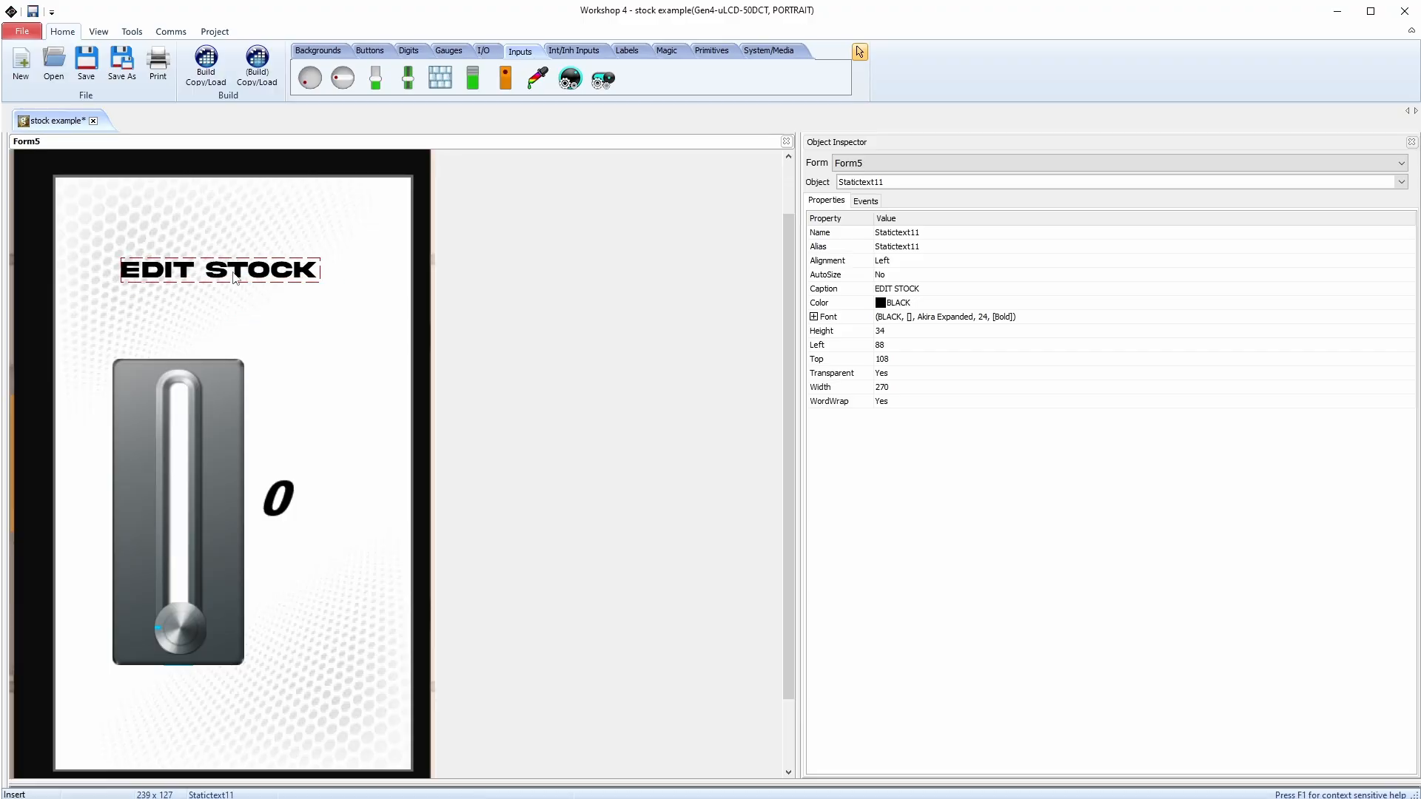
click(354, 296)
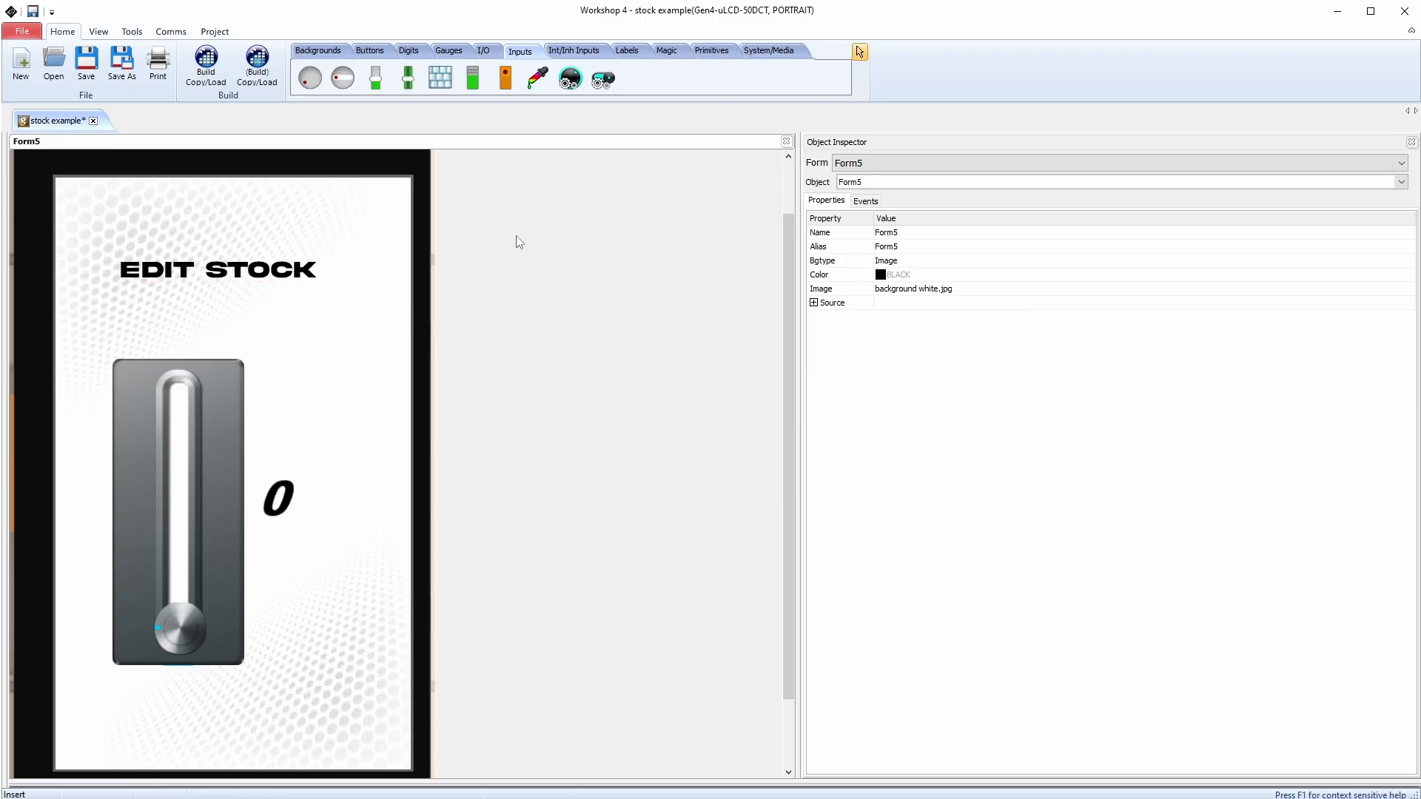
Step: Add a user button with the back arrow.png image to Form5 and assign Form1Activate to its OnChanged event
click(369, 51)
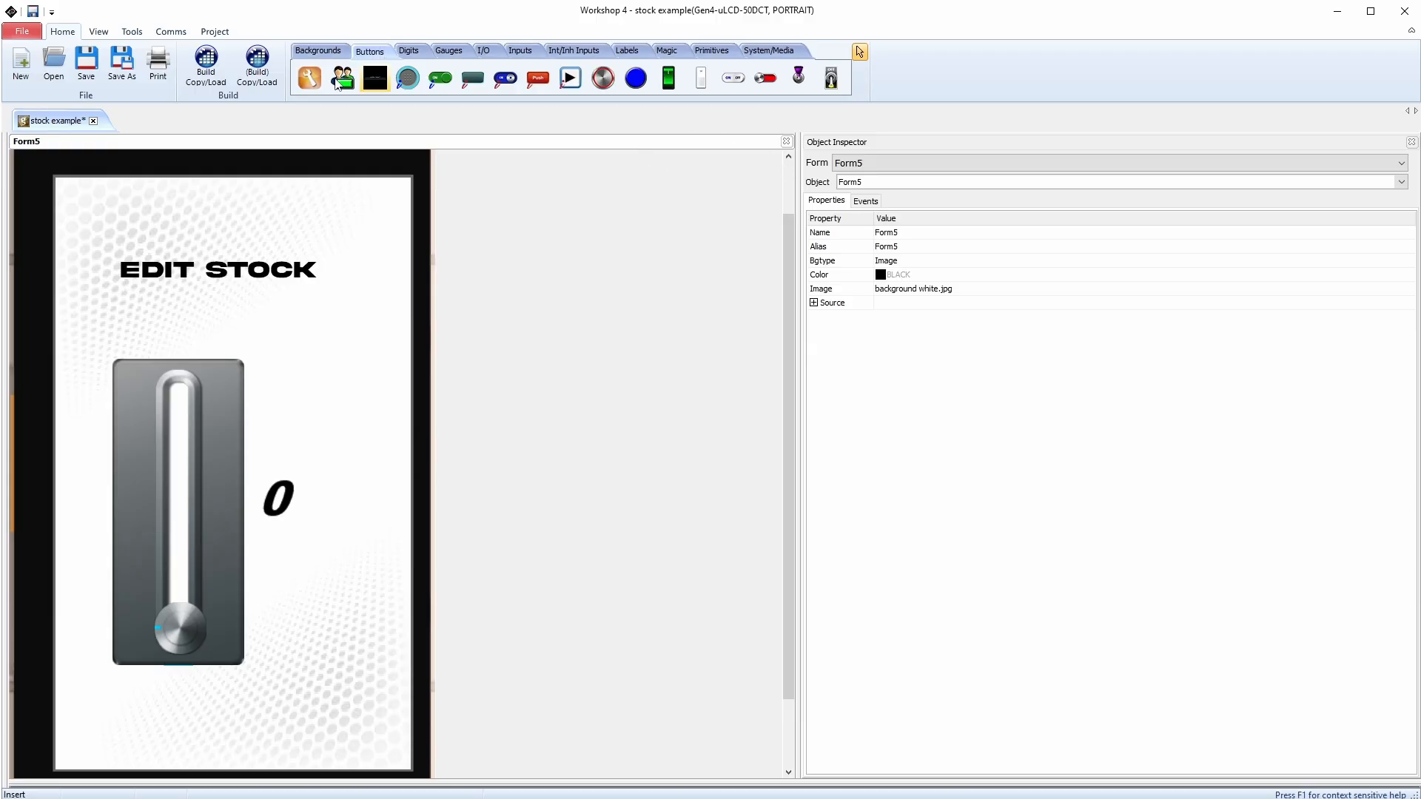
click(368, 84)
click(1176, 304)
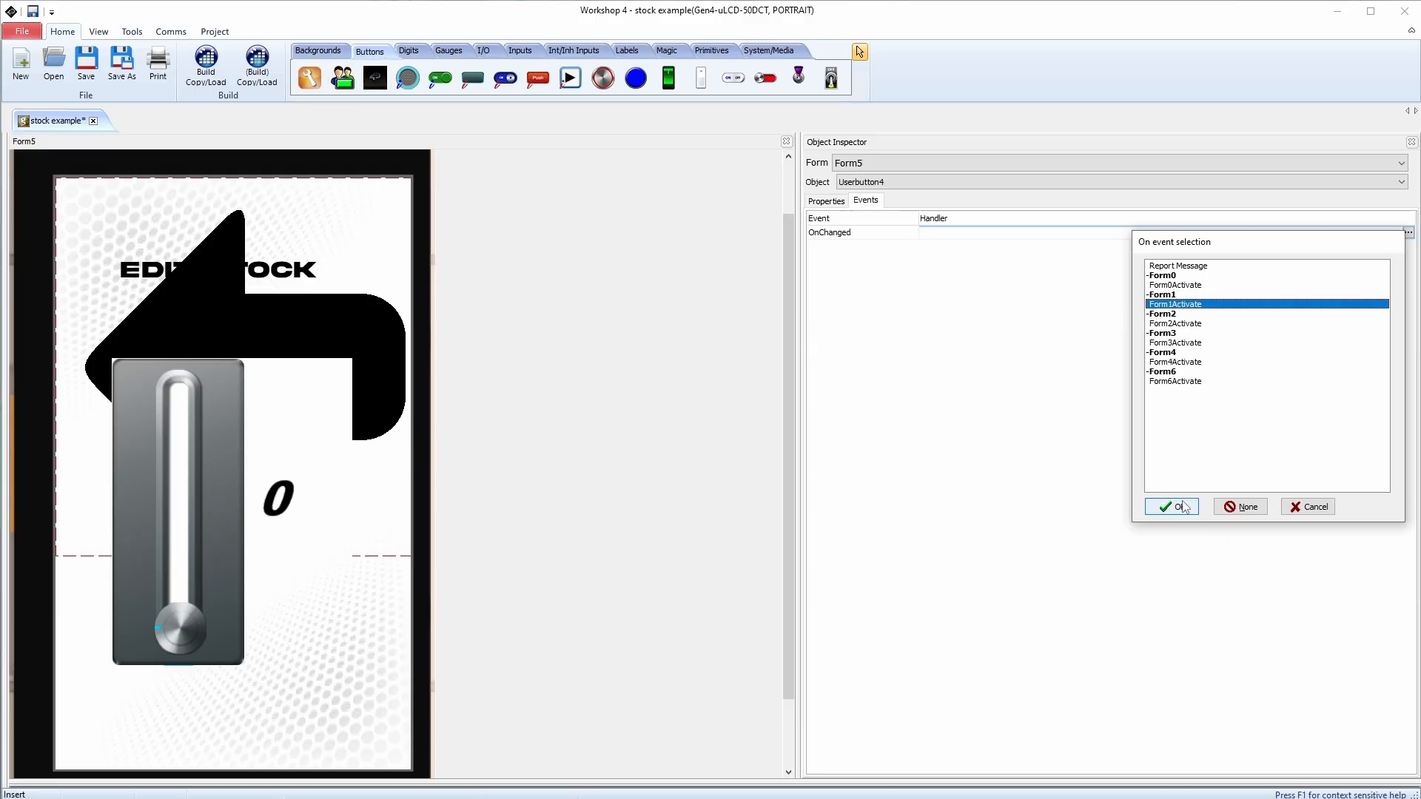
click(1172, 506)
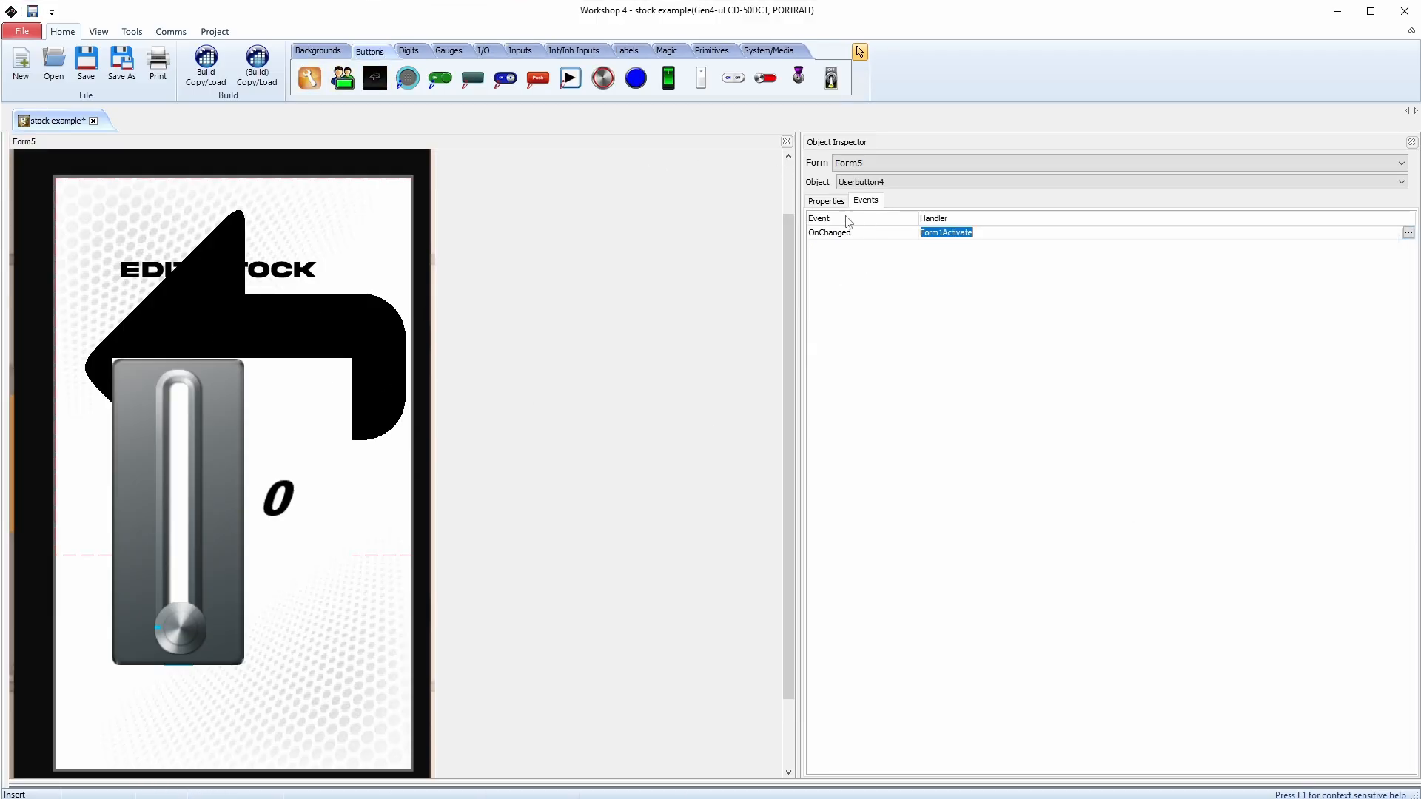
Step: Enable Stretch on the back arrow button, size it to 100 by 100, and shift the EDIT STOCK heading slightly right
click(826, 201)
click(918, 318)
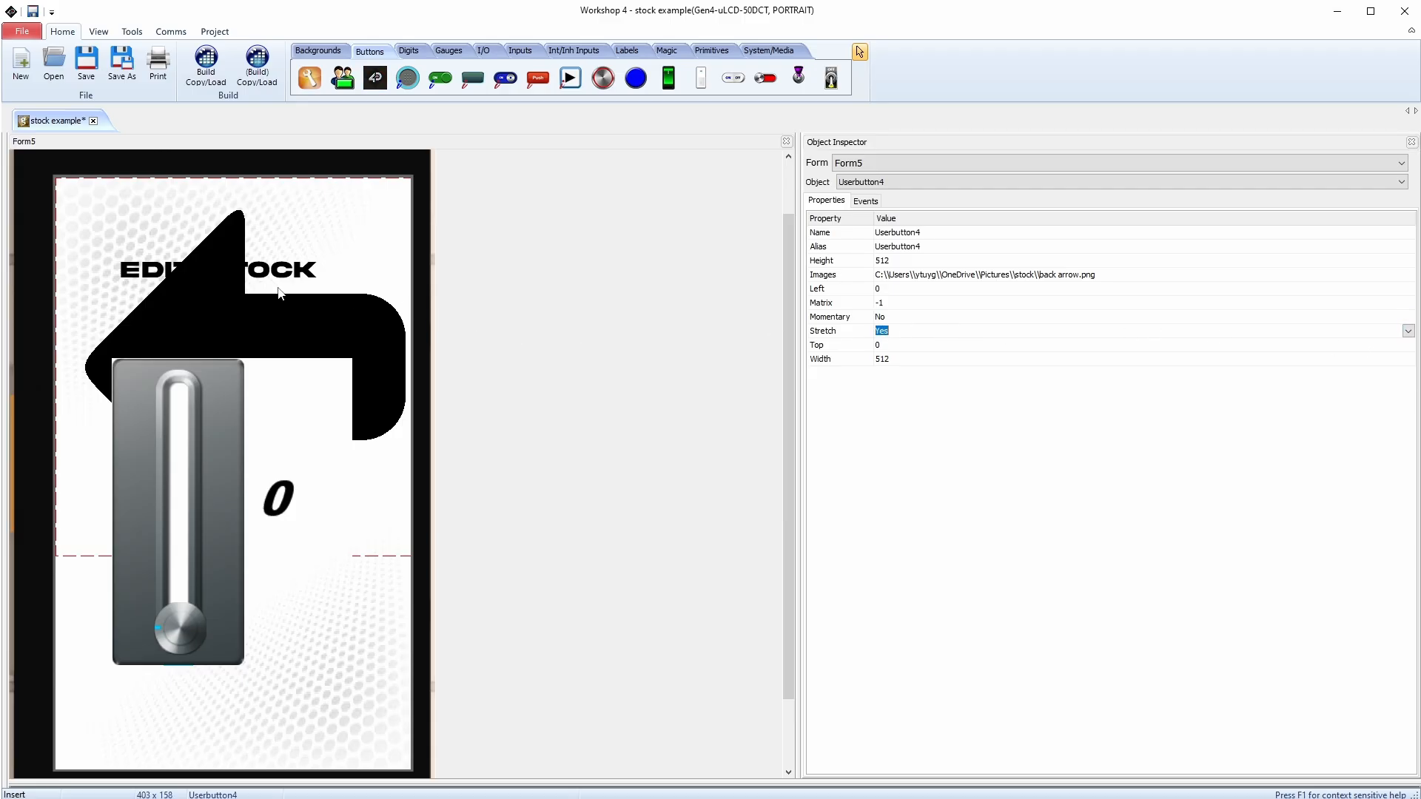
click(346, 274)
drag(280, 278, 297, 278)
drag(298, 278, 298, 279)
Step: Copy the back arrow button onto Form1 and assign Form0Activate to its OnChanged event
click(901, 164)
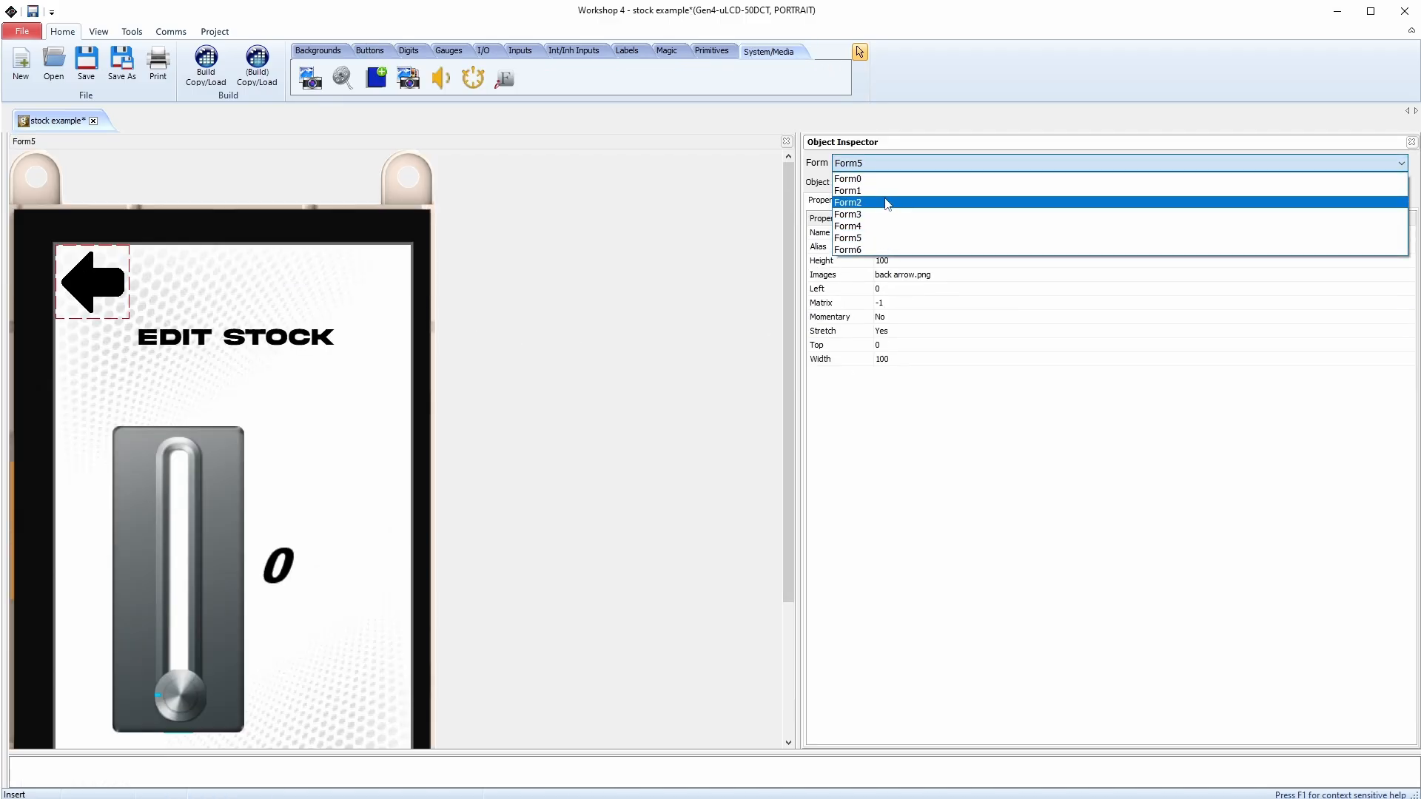
click(852, 190)
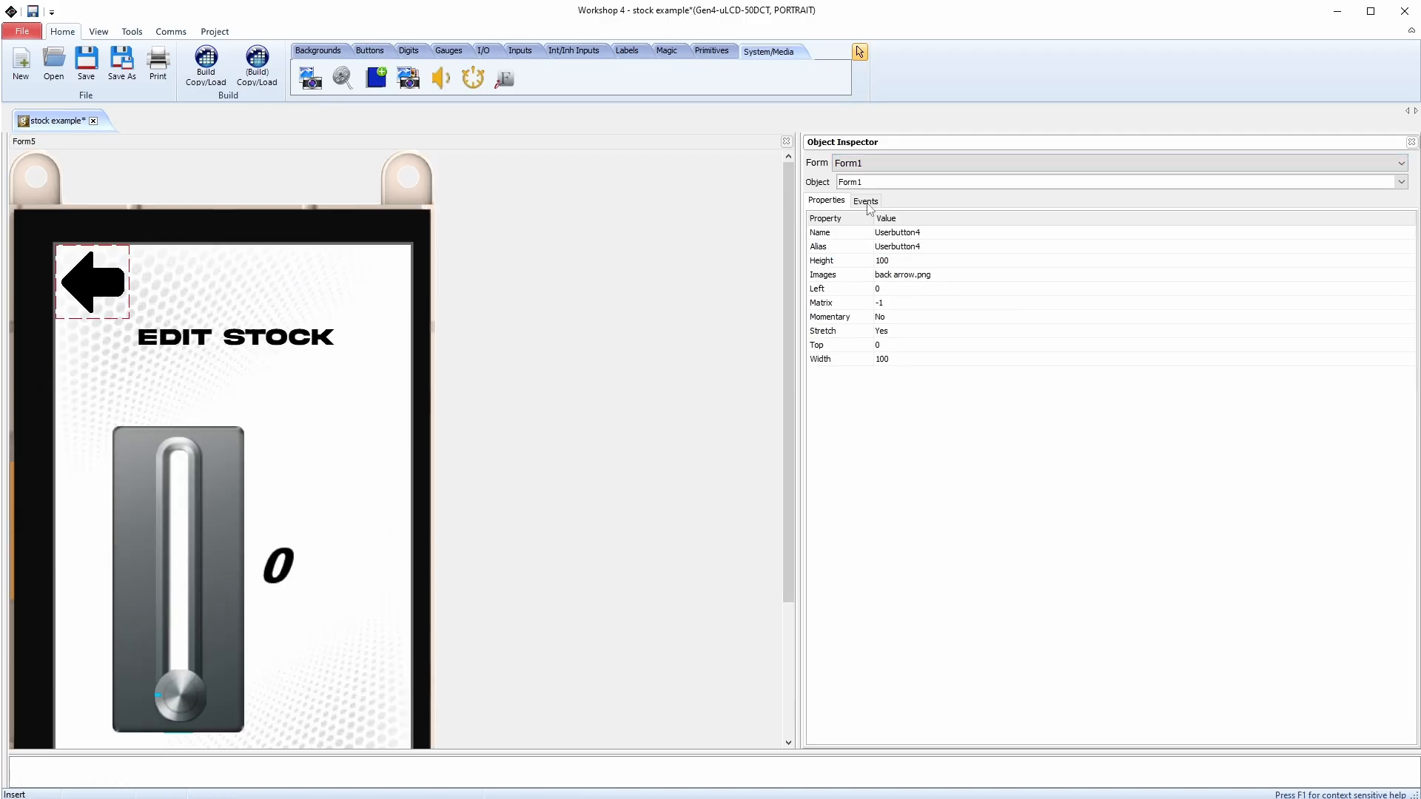
click(1408, 232)
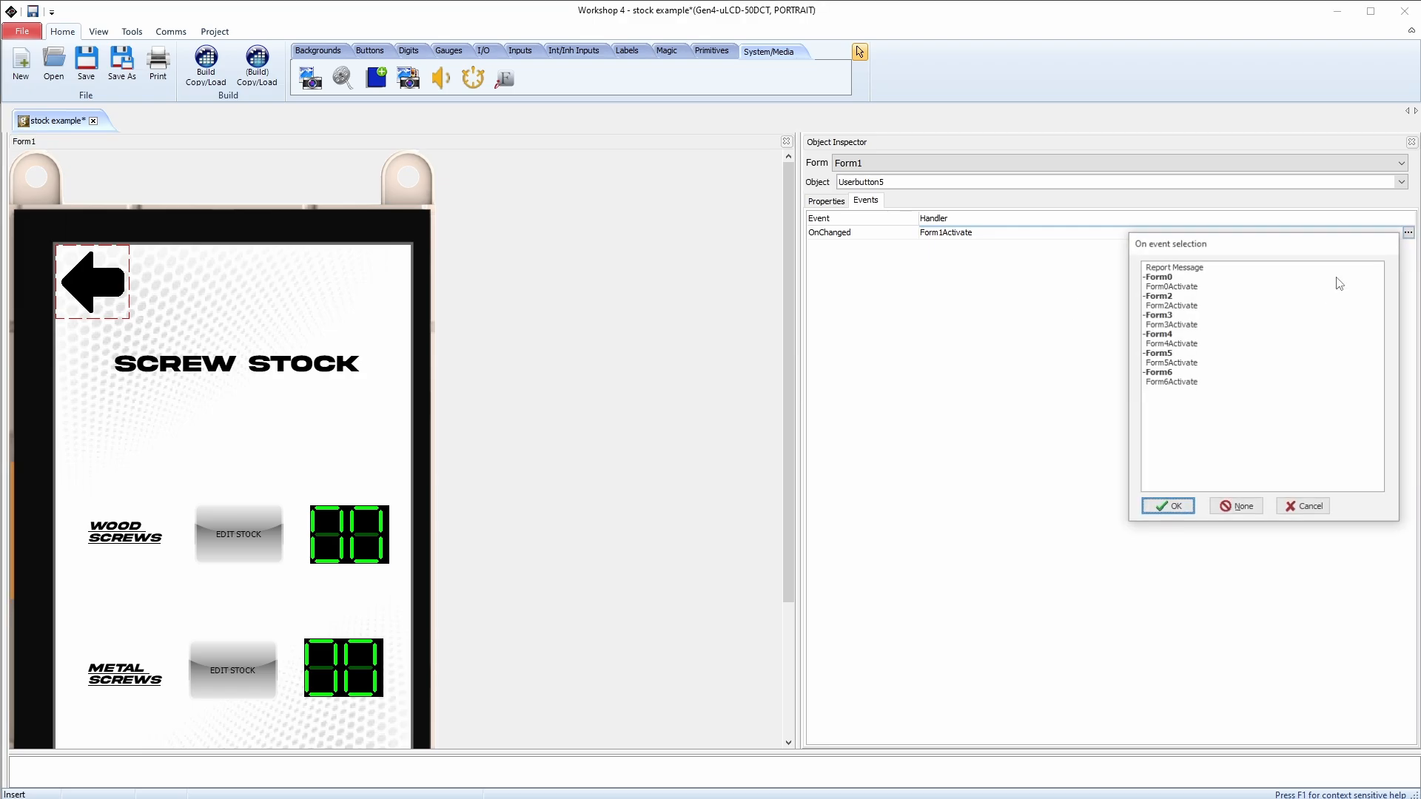
click(1173, 305)
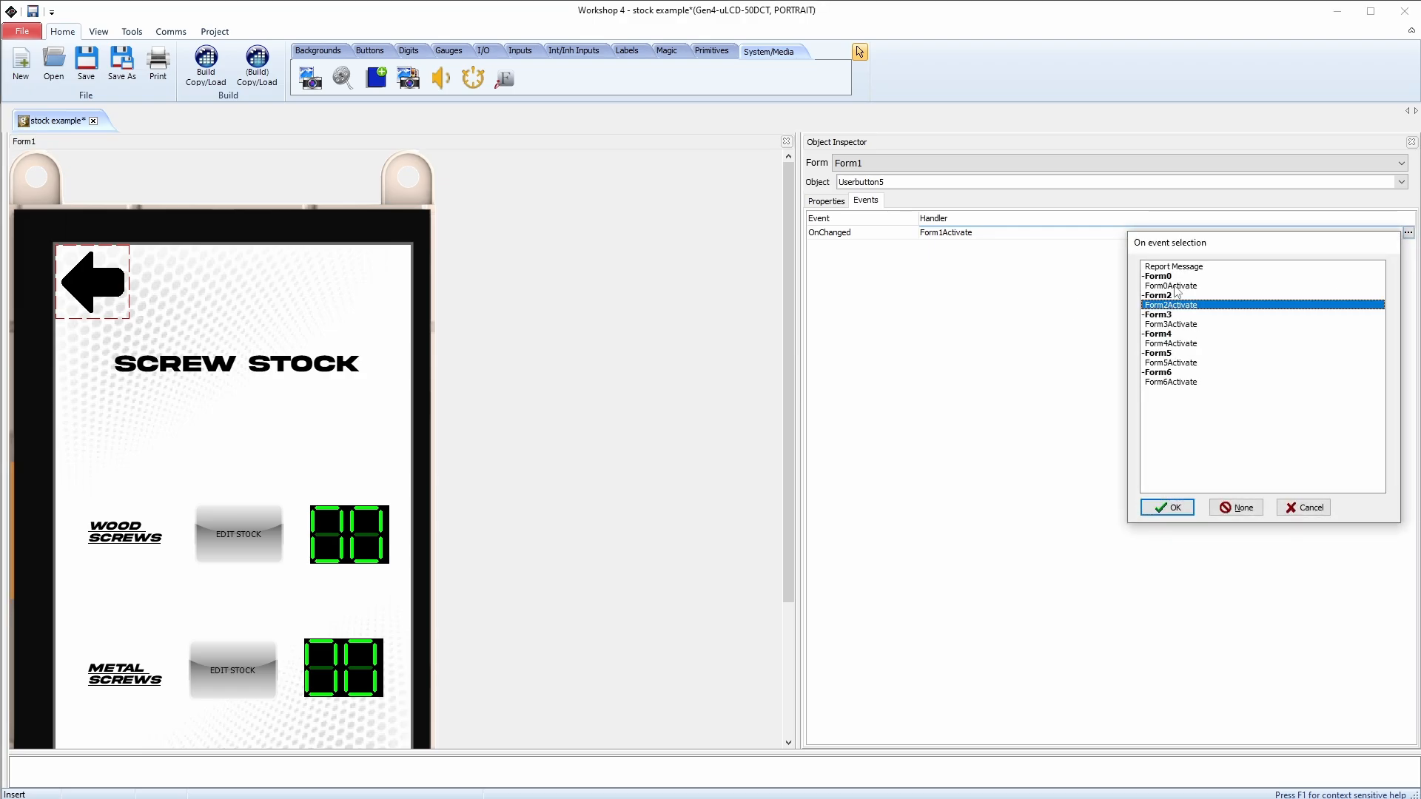
click(1177, 286)
click(1177, 508)
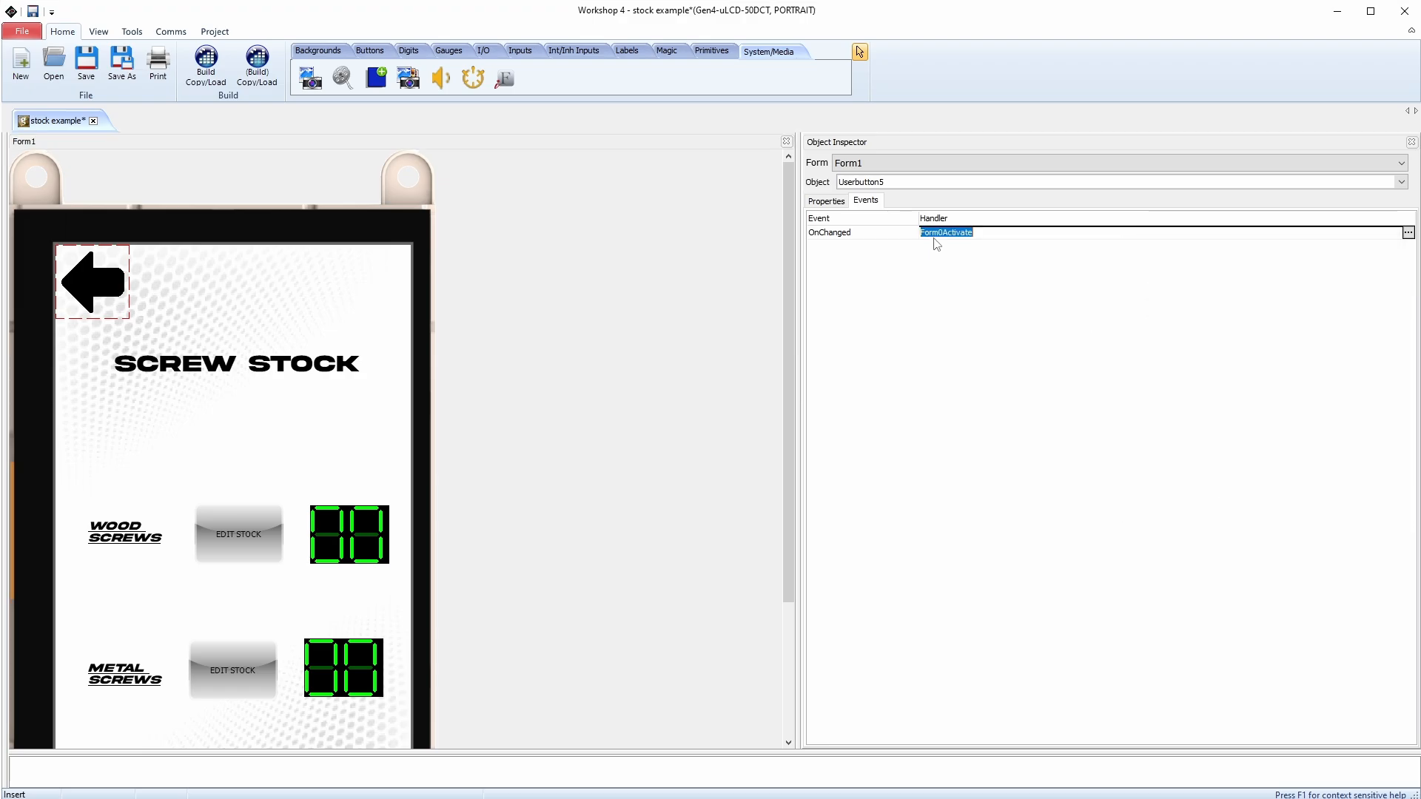
Step: Go through Form2, Form0 and Form1, and return to Form2 to review the stock form layouts
click(913, 164)
click(921, 202)
click(911, 163)
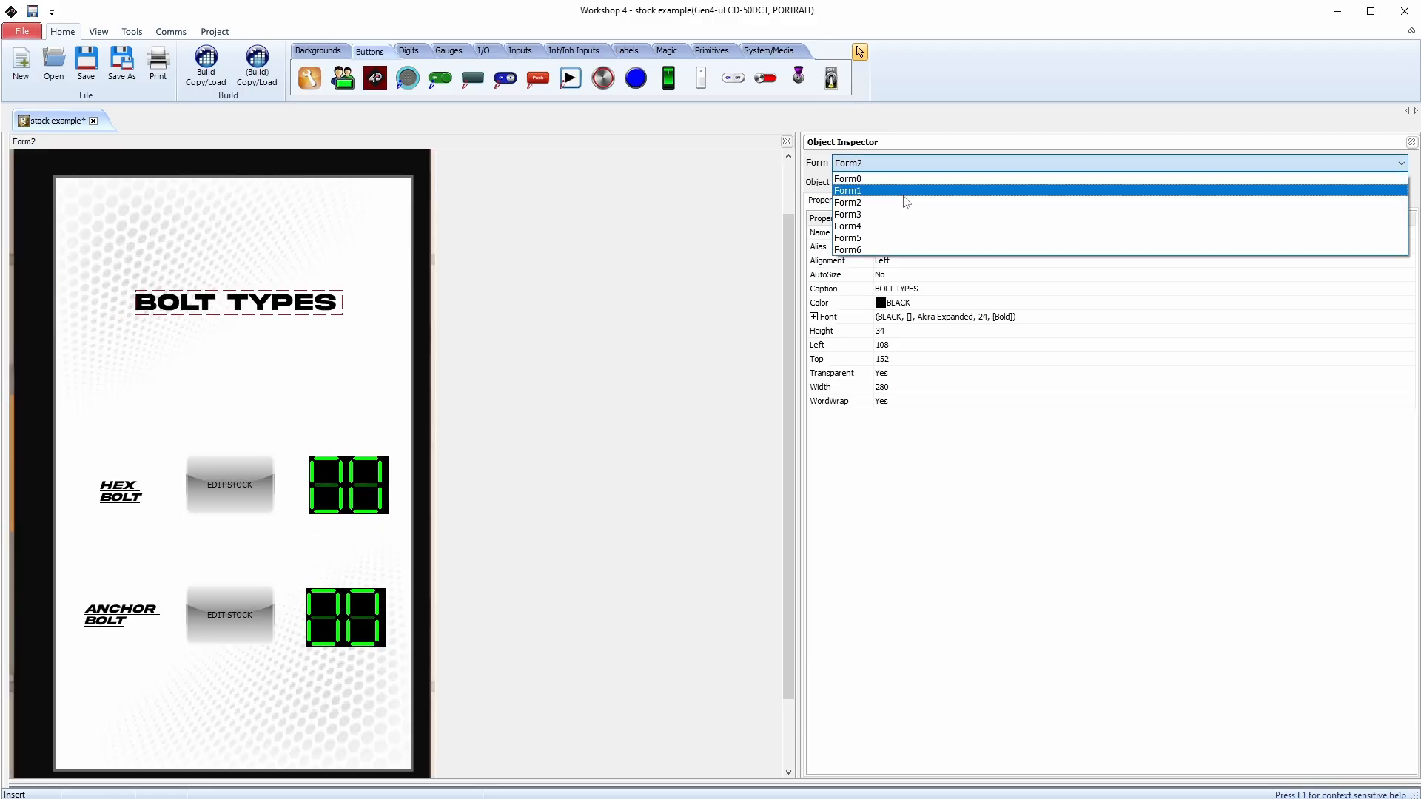
click(883, 180)
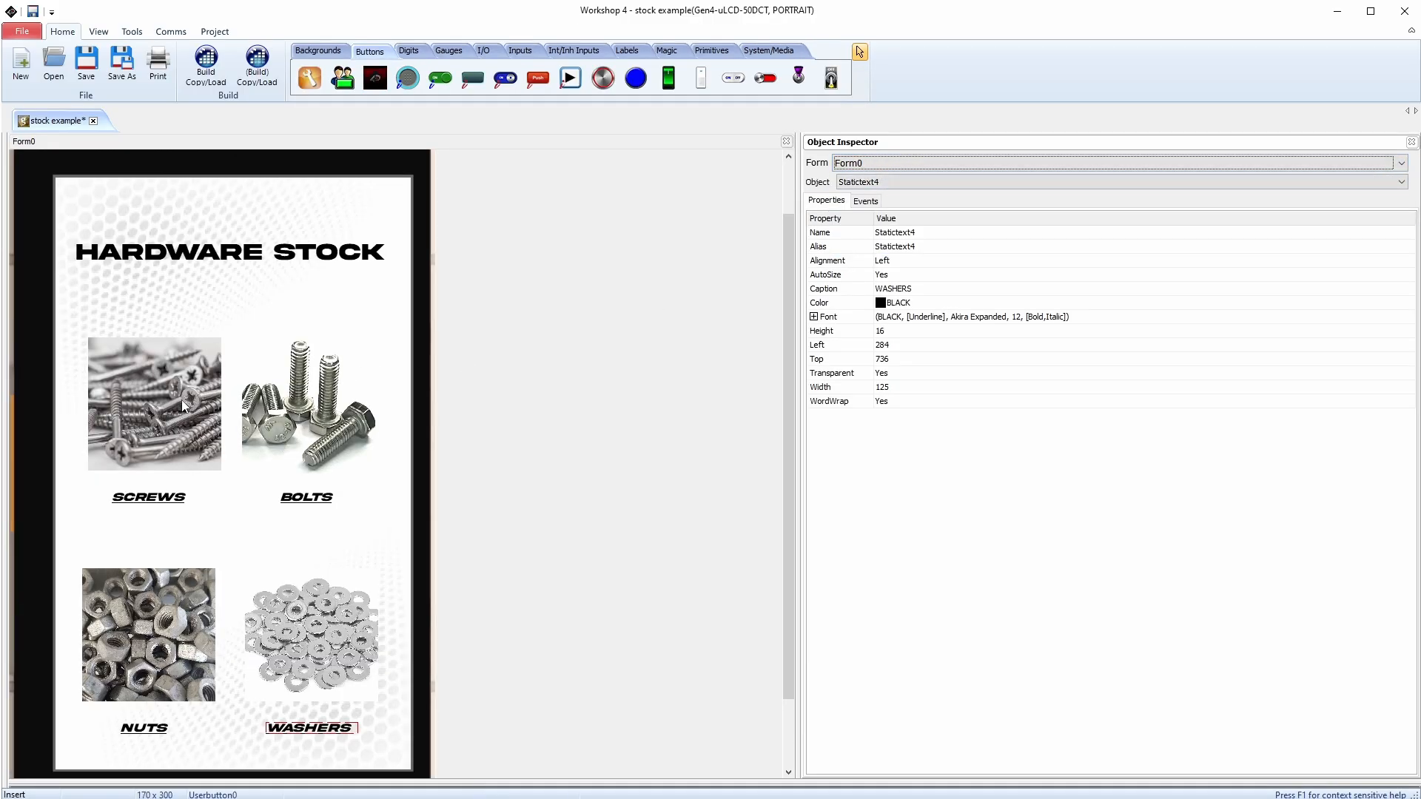
click(222, 307)
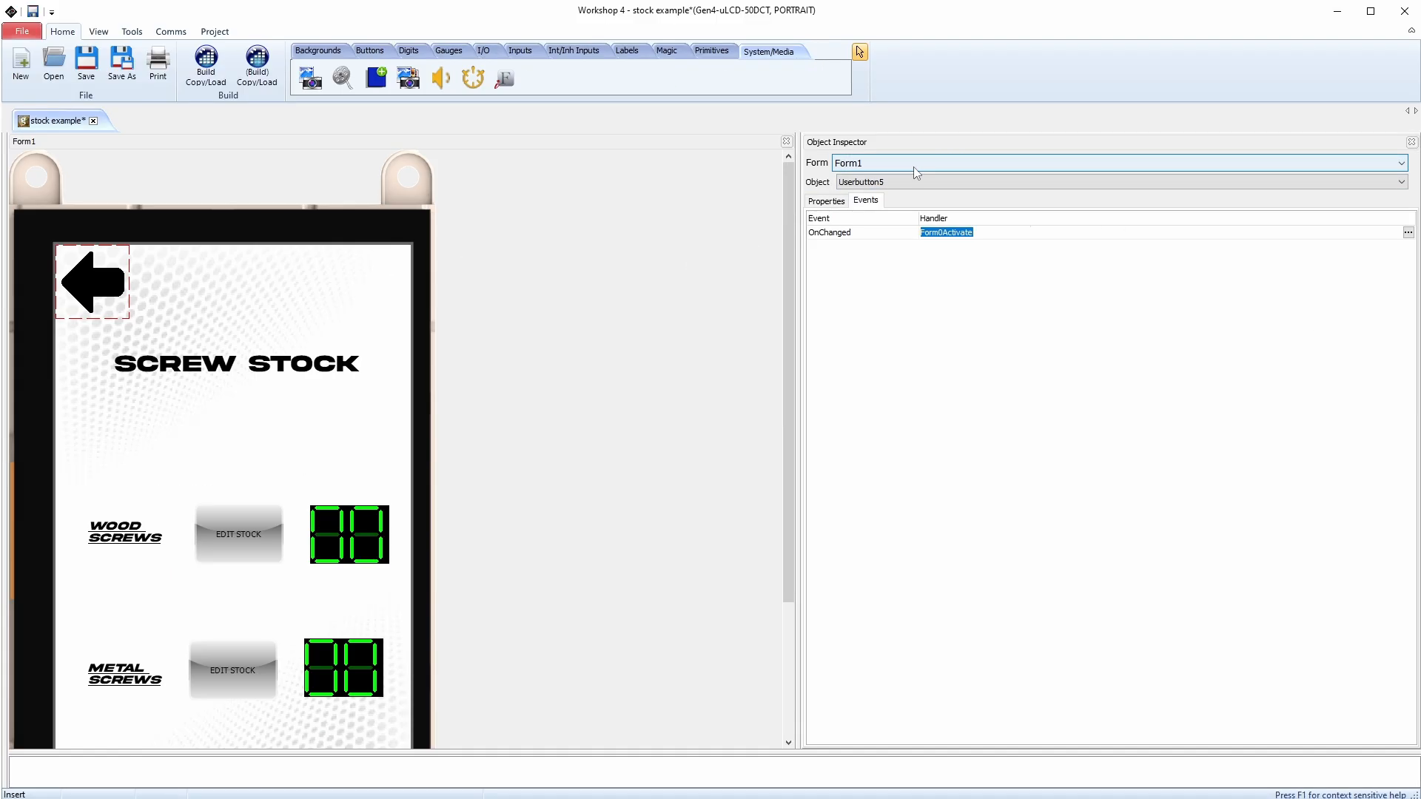
click(916, 166)
click(984, 227)
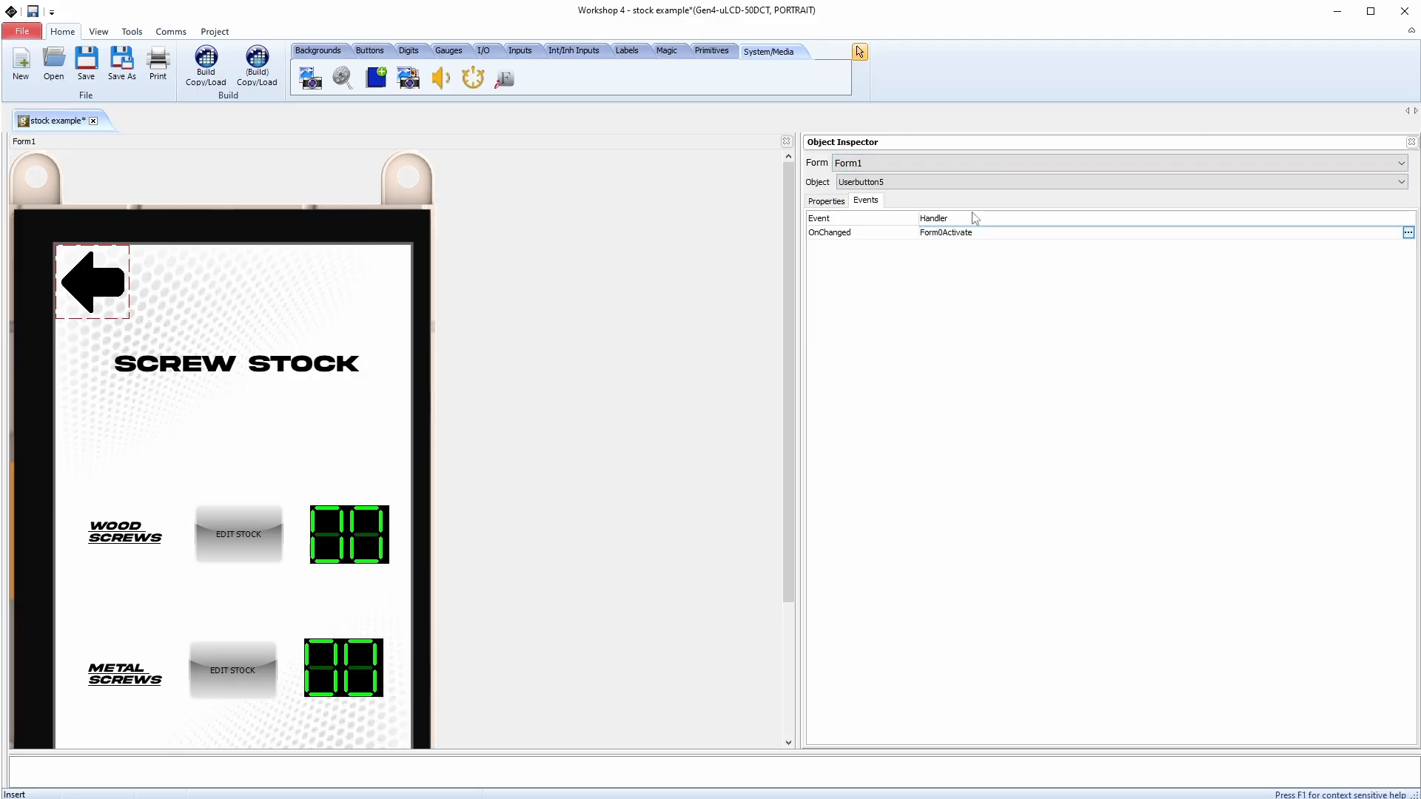
click(916, 165)
click(892, 212)
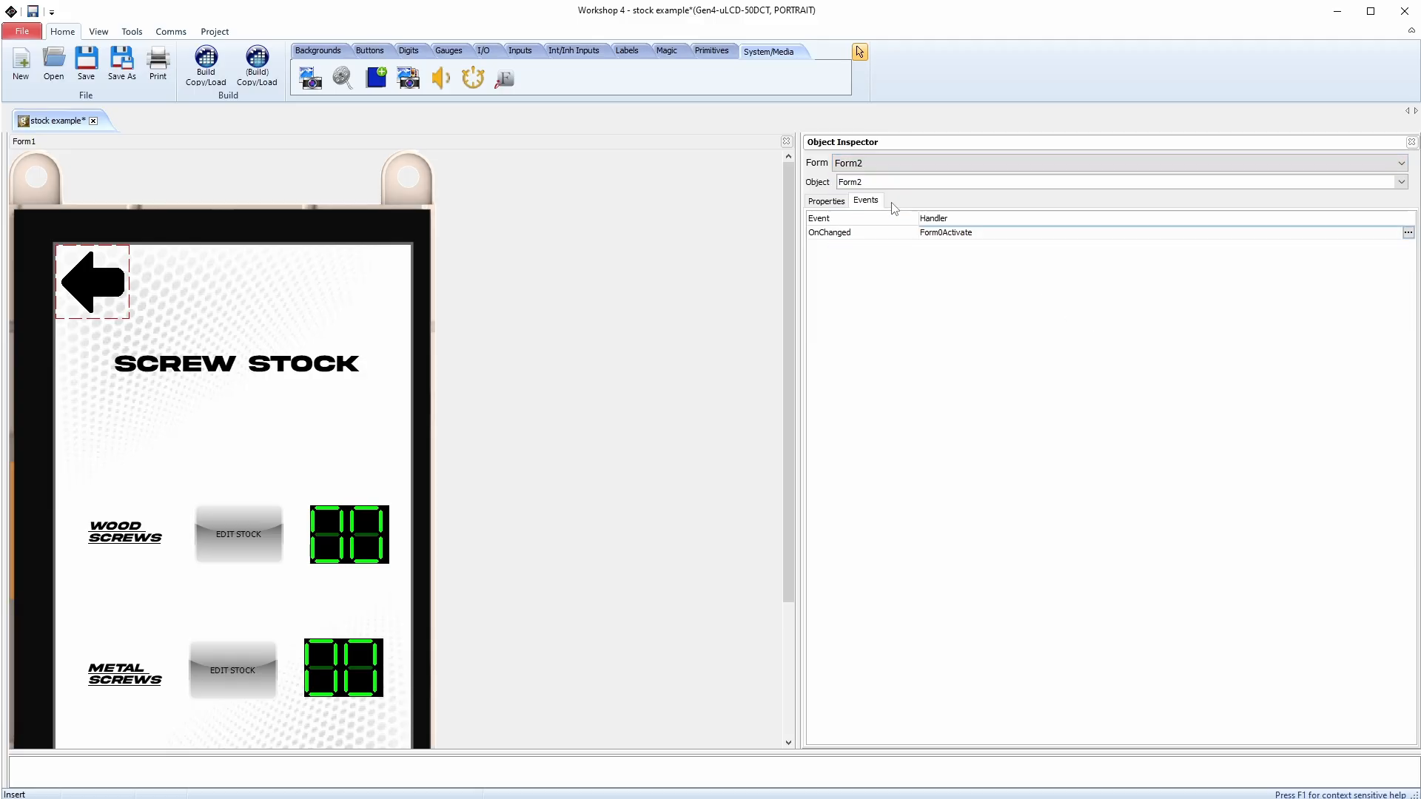
click(270, 308)
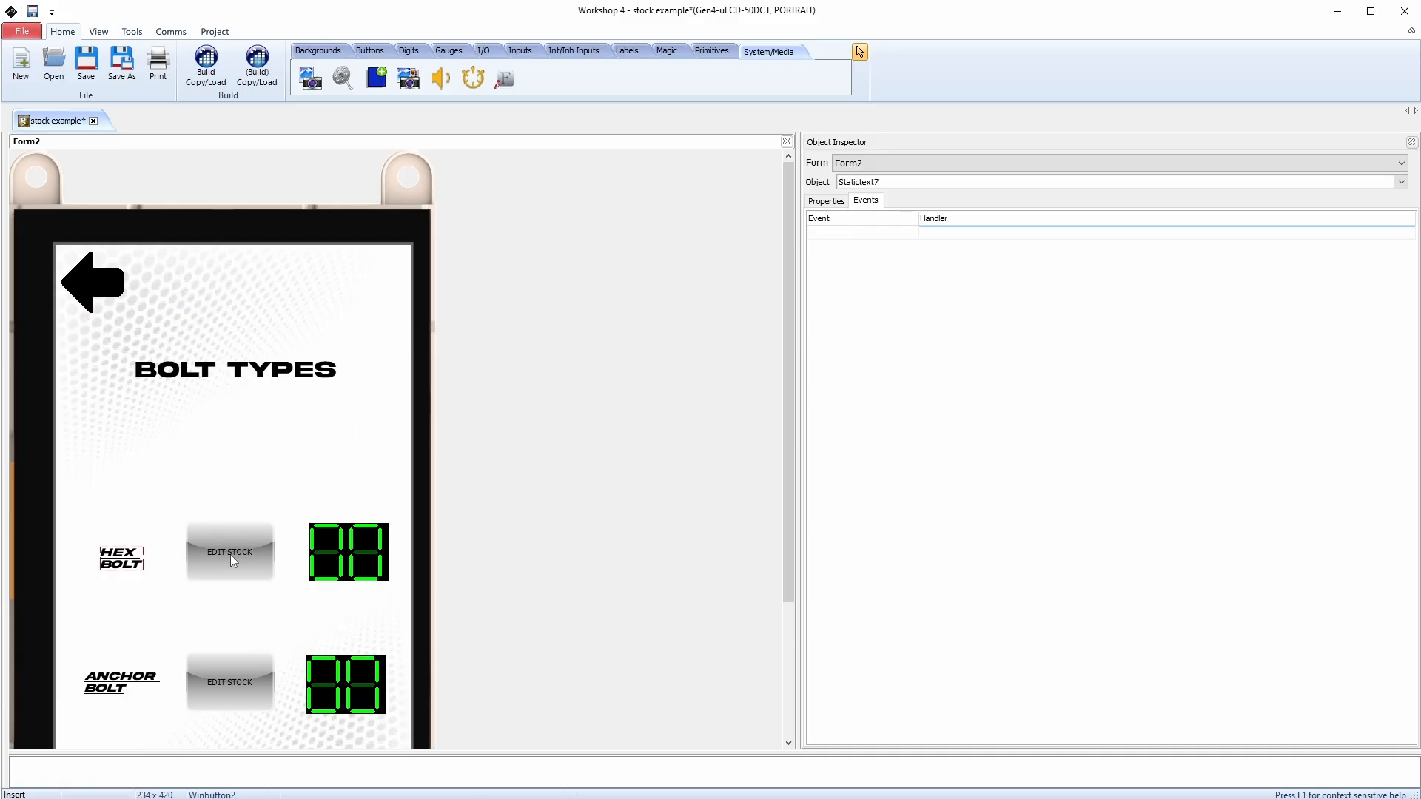
click(888, 163)
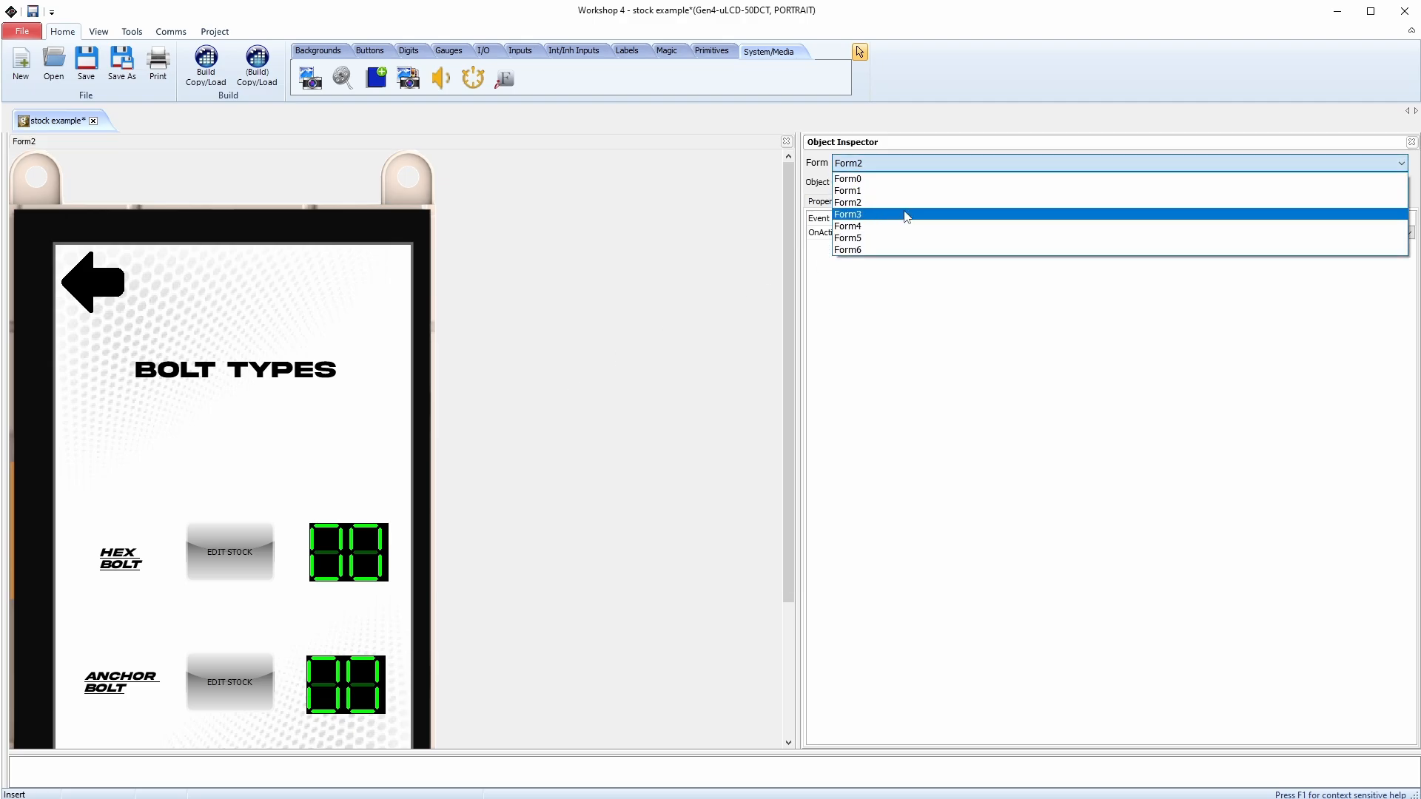
click(474, 314)
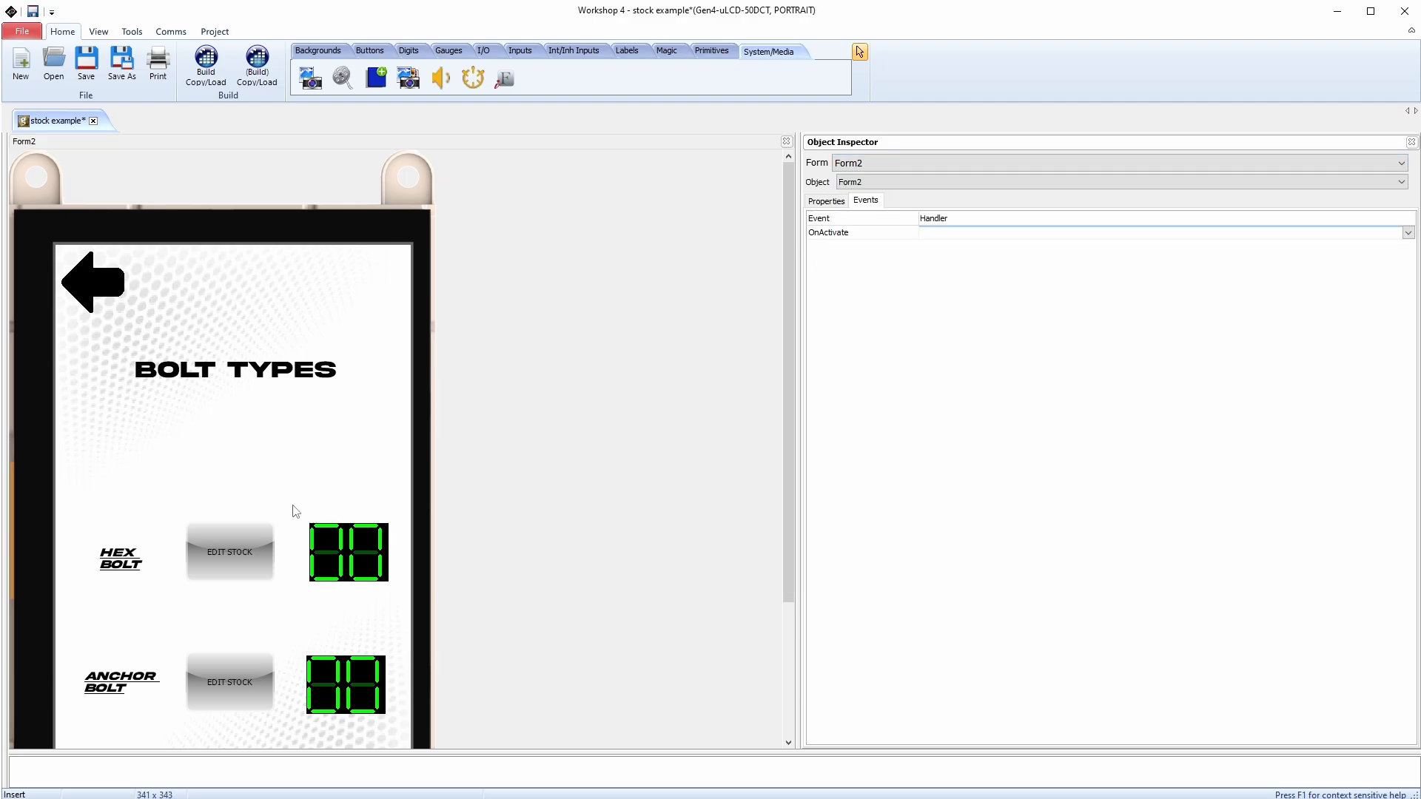
Step: Inspect the OnChanged event choices and properties of the HEX BOLT edit button on Form2, and return to Form1
click(253, 533)
click(1408, 233)
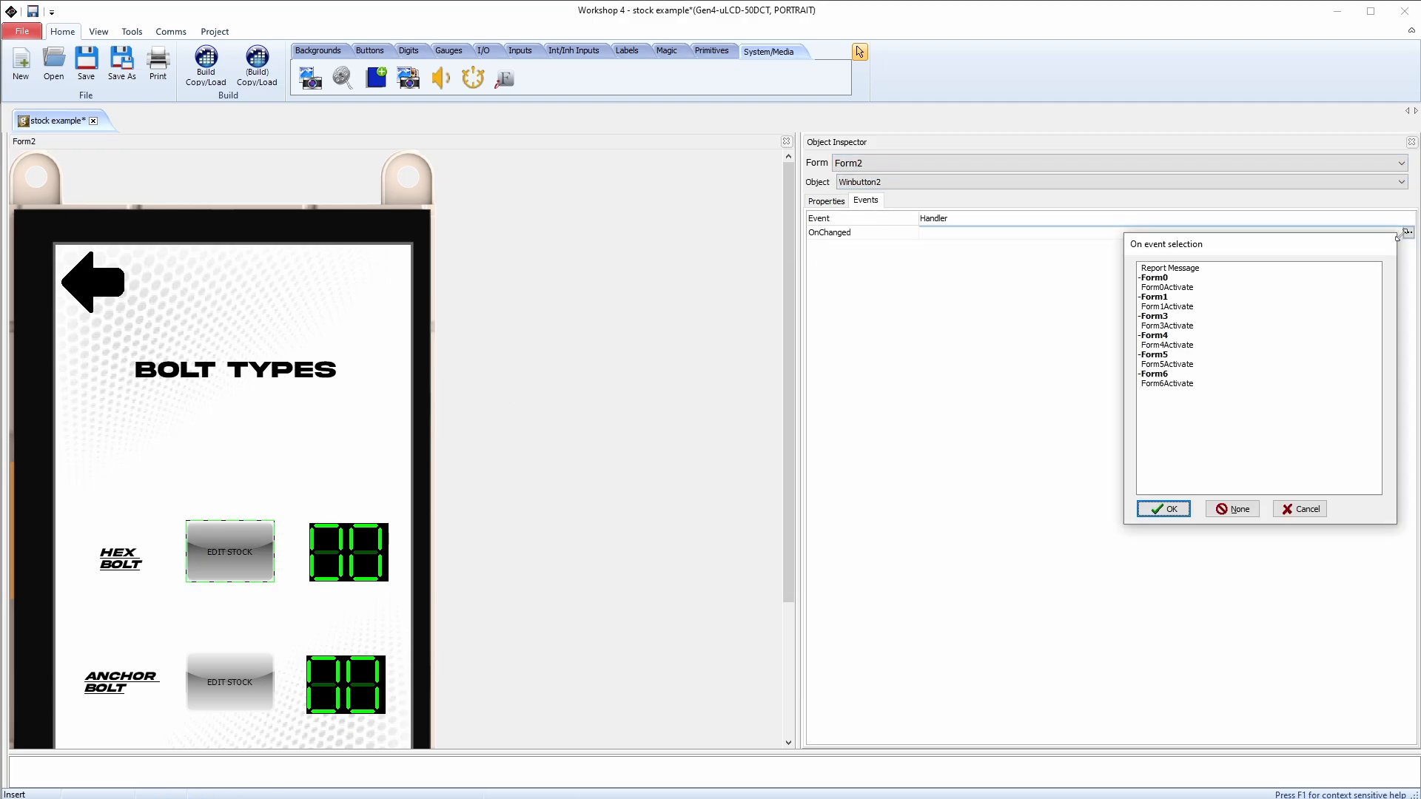
click(1302, 509)
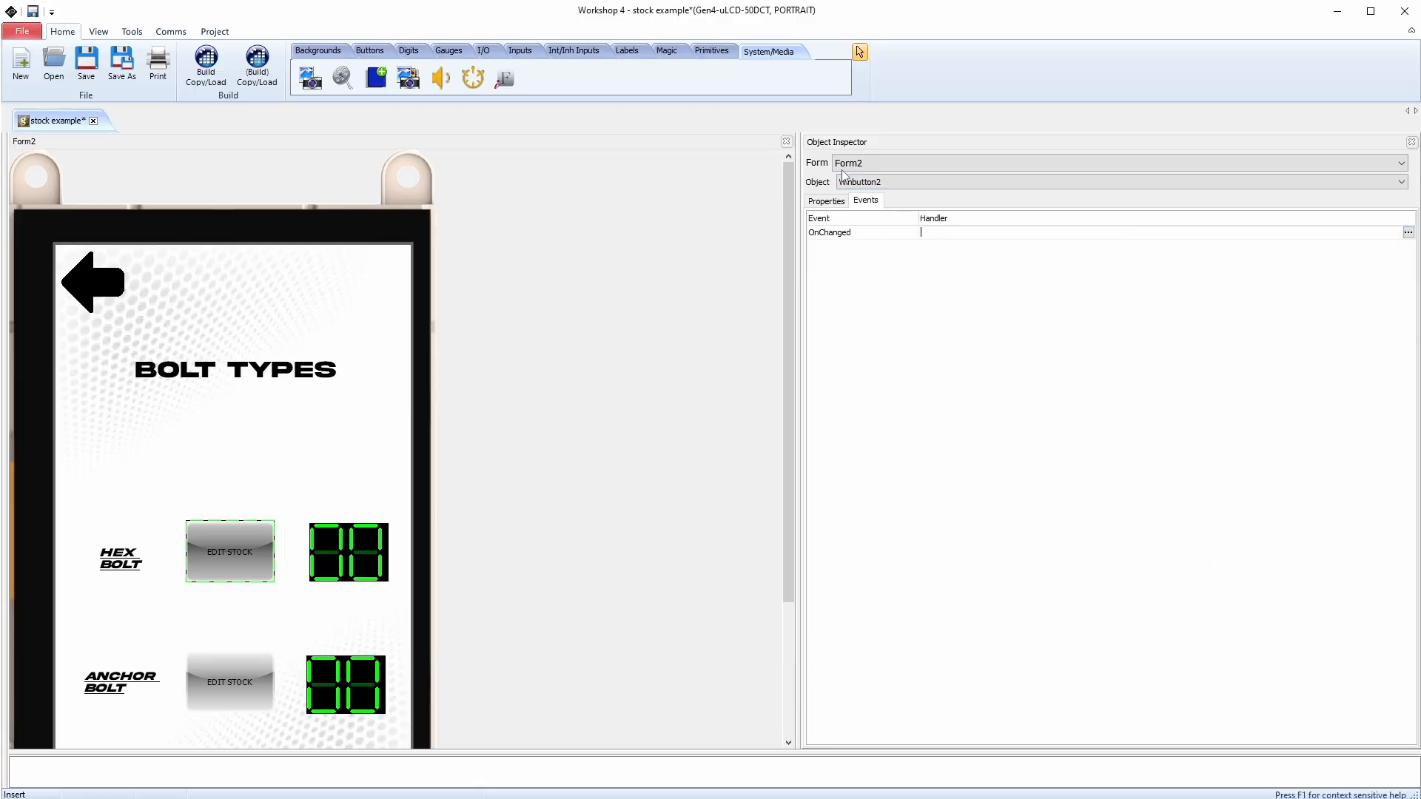
click(826, 201)
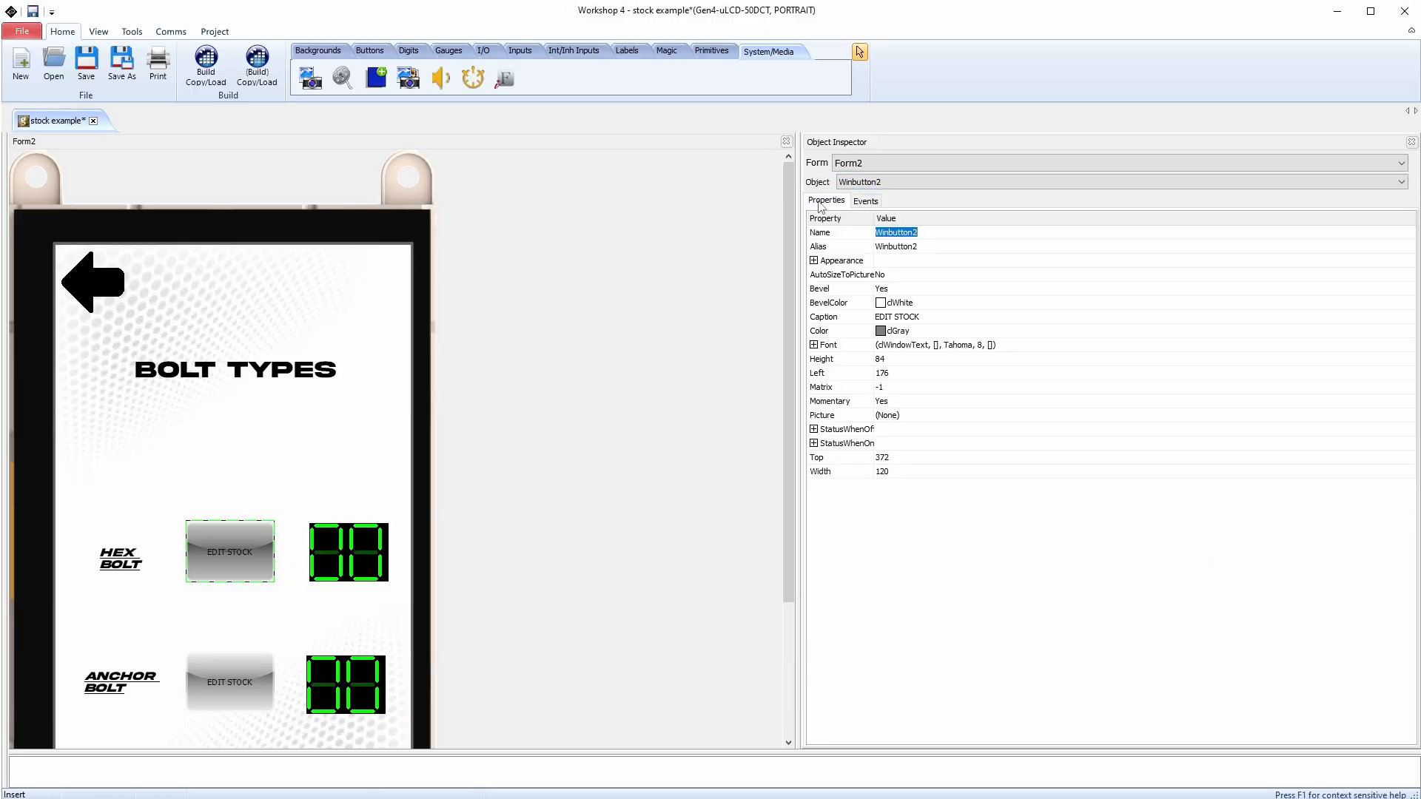
click(876, 163)
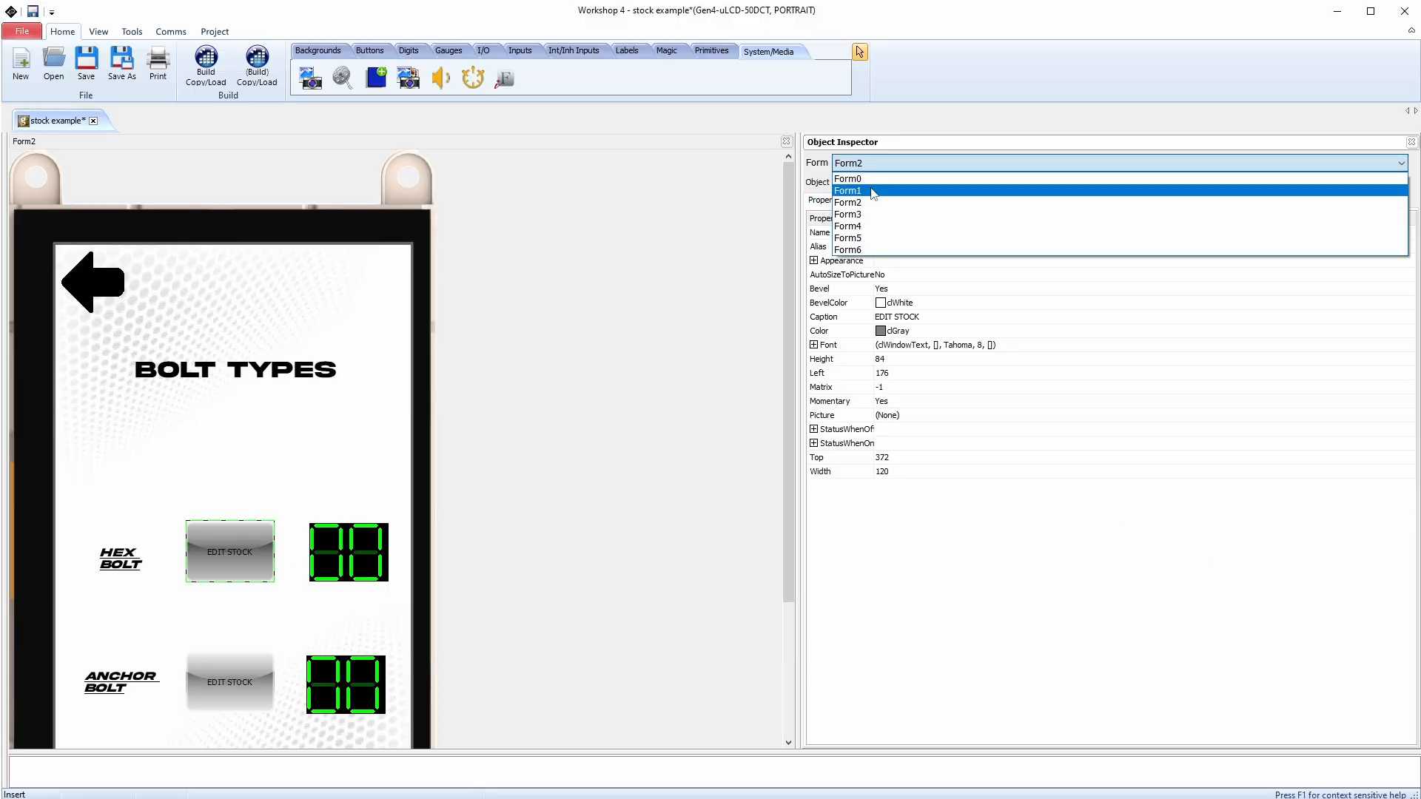
click(877, 190)
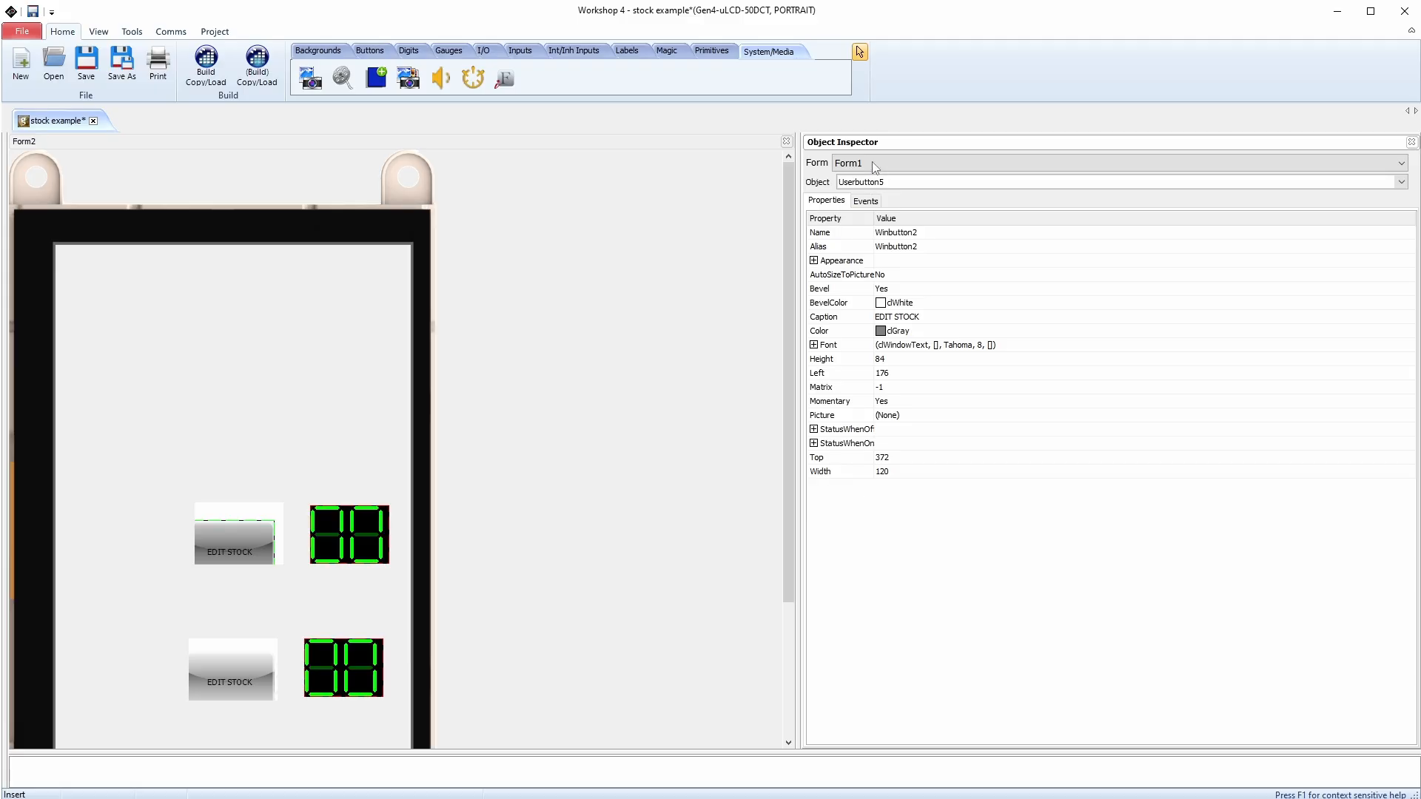
click(875, 163)
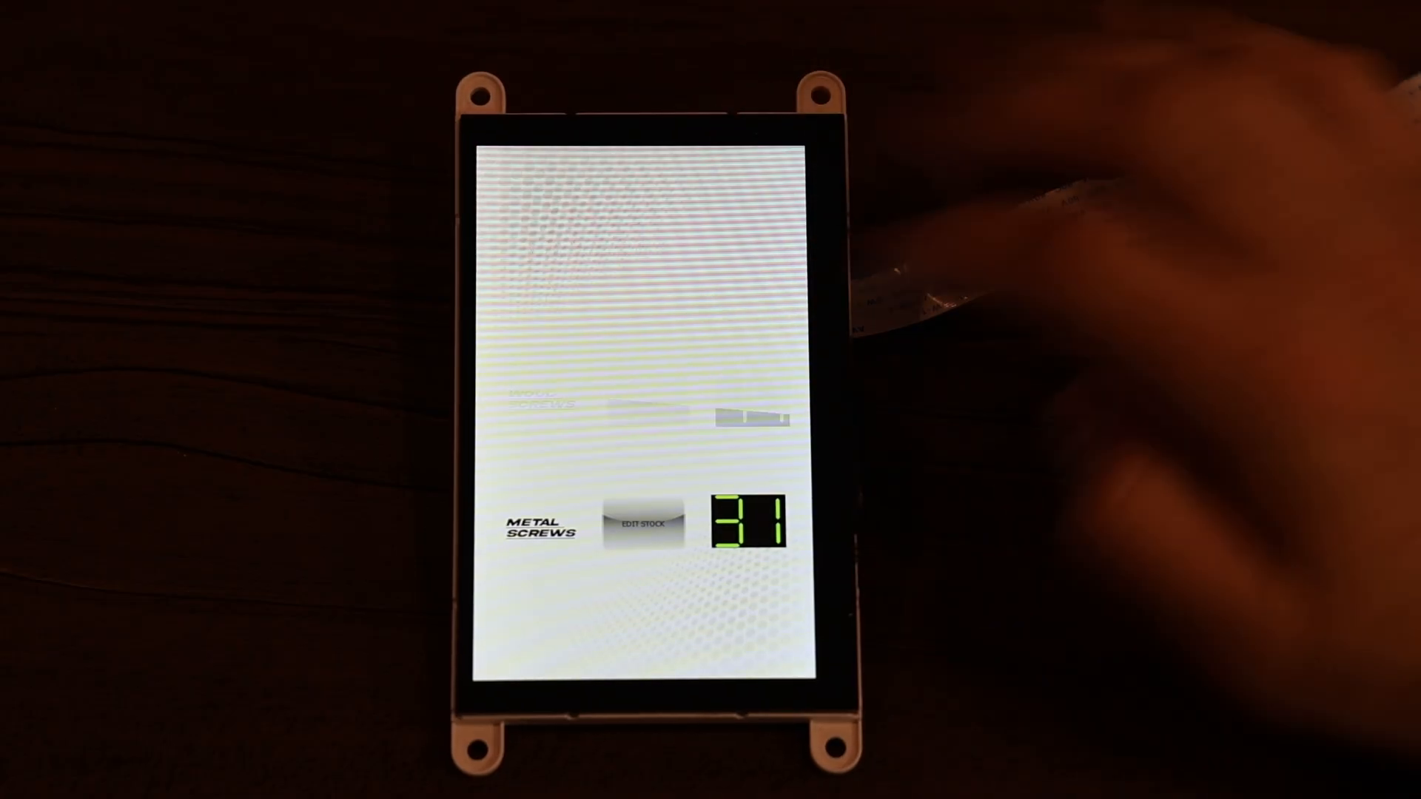
drag(616, 487, 615, 363)
click(511, 178)
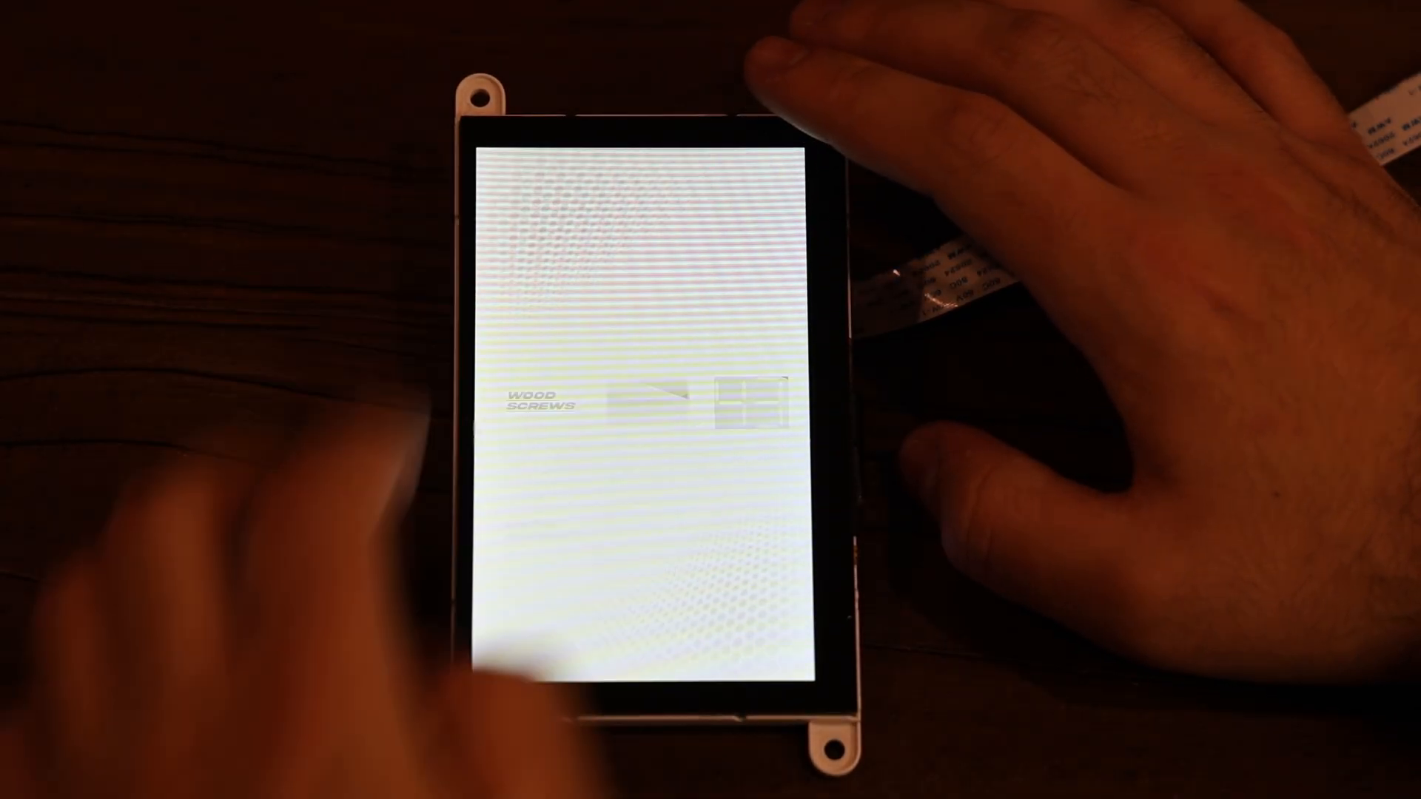
click(518, 174)
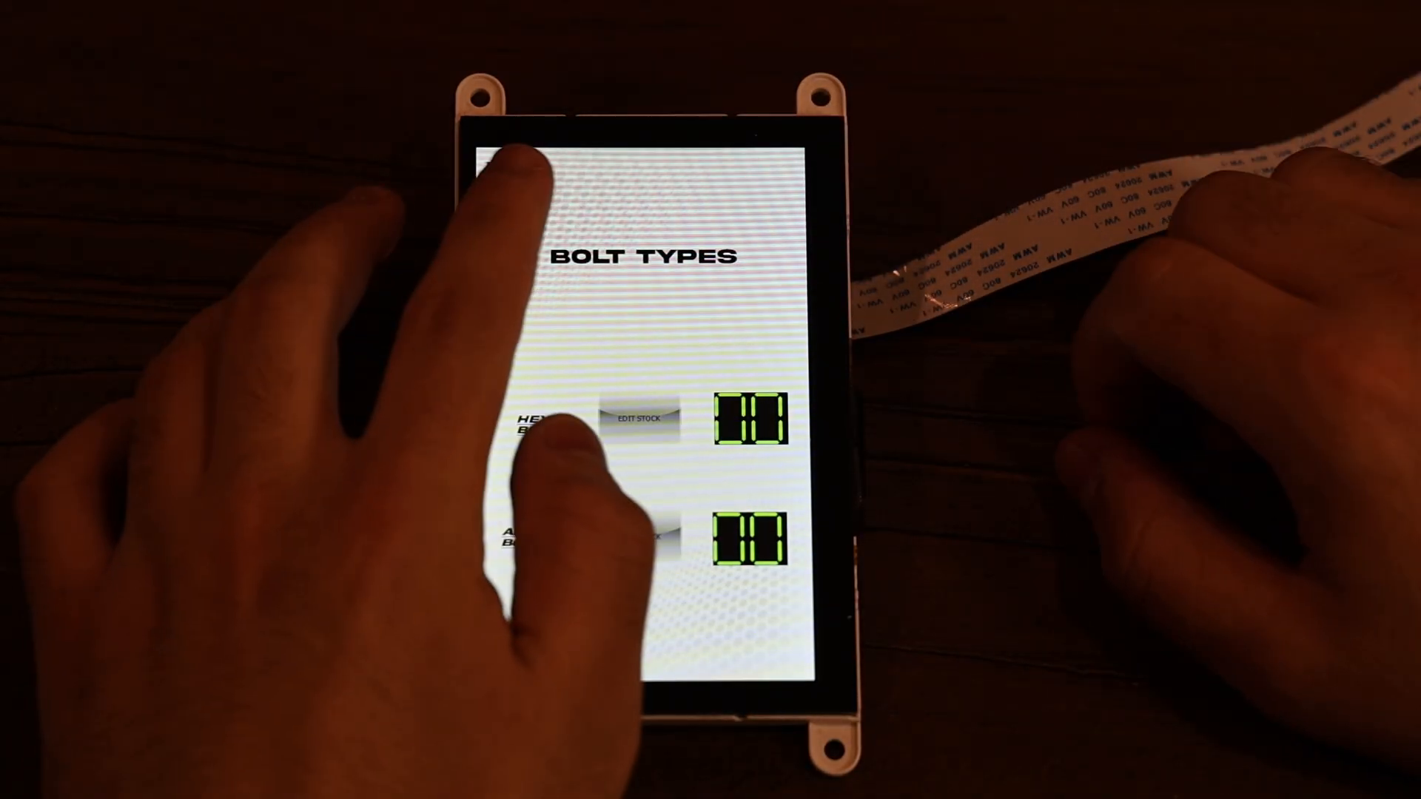
click(512, 177)
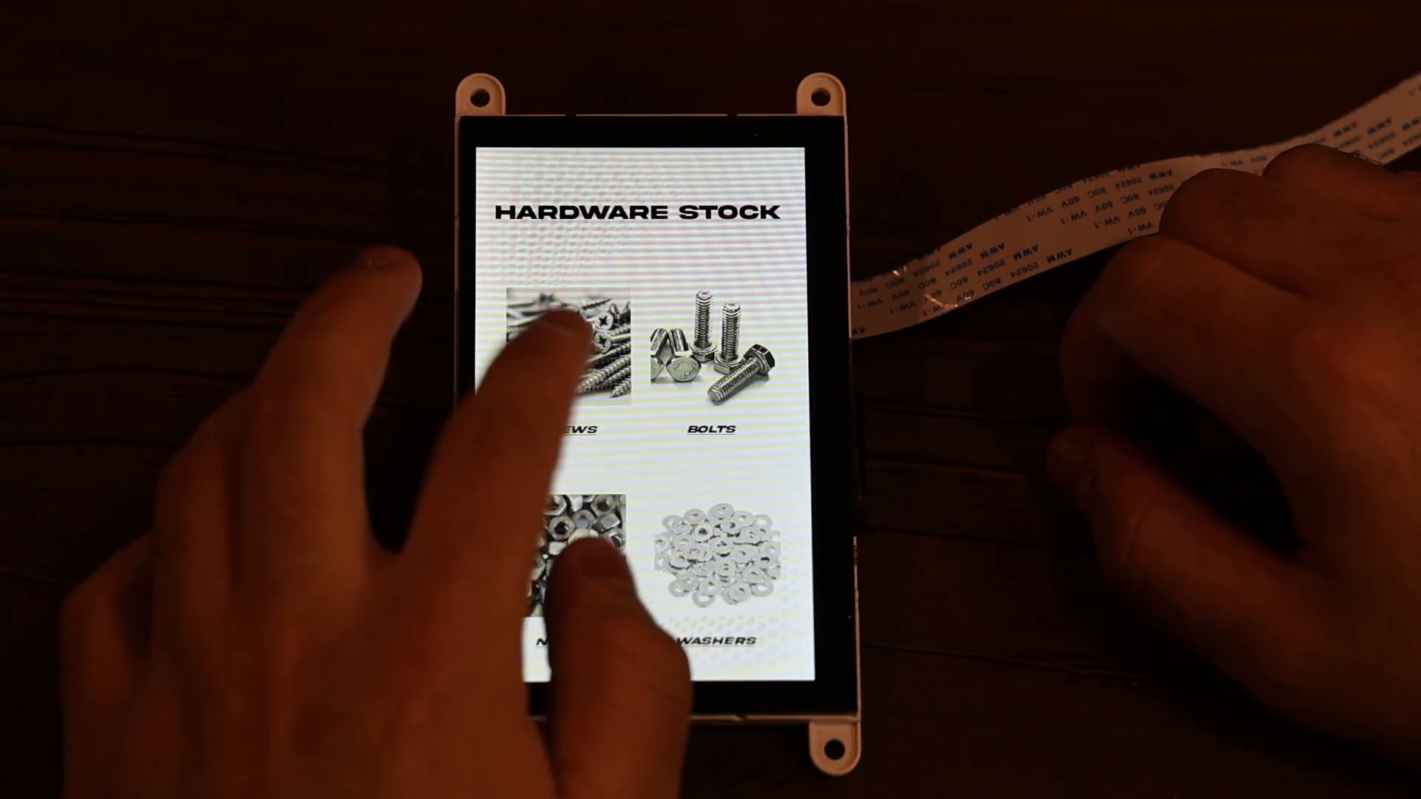
click(566, 362)
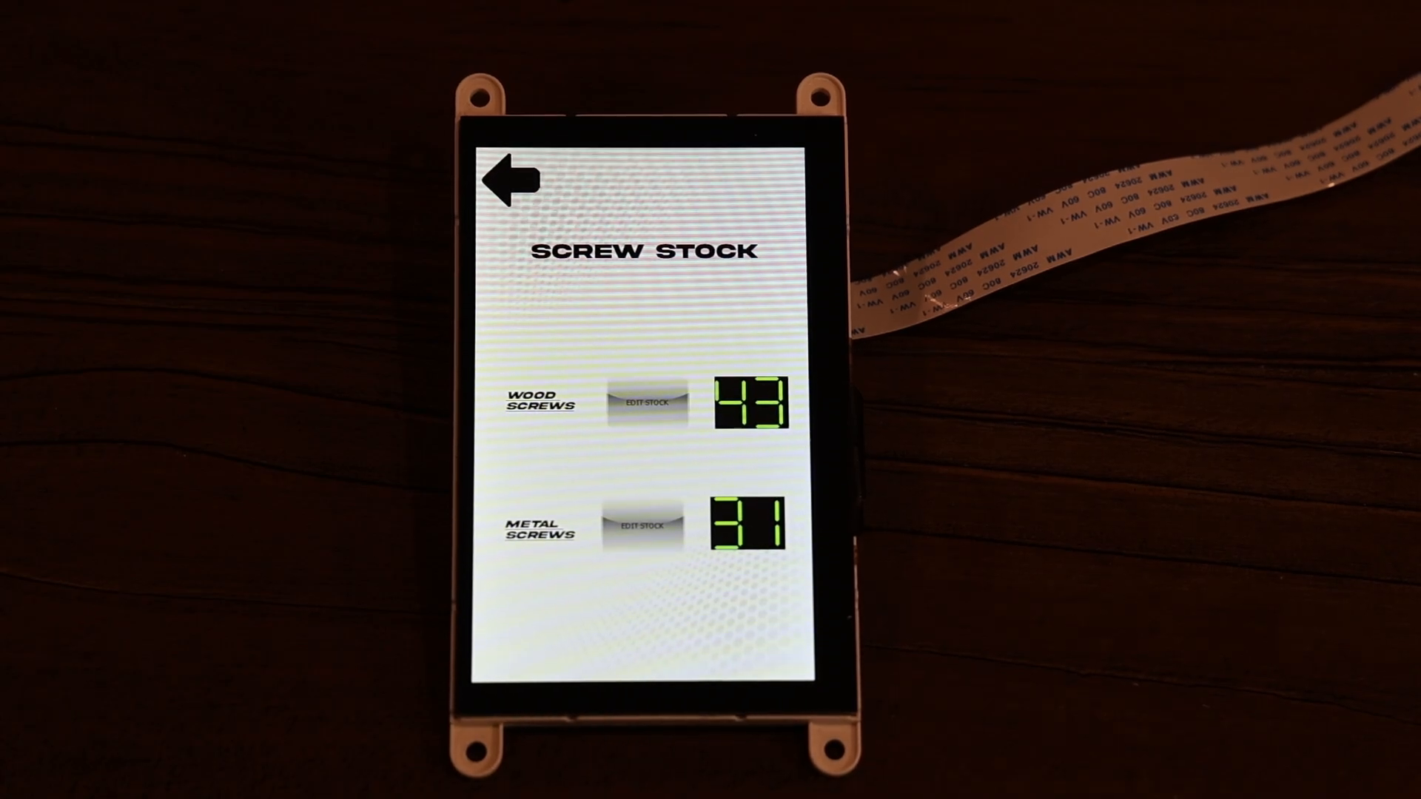
click(647, 401)
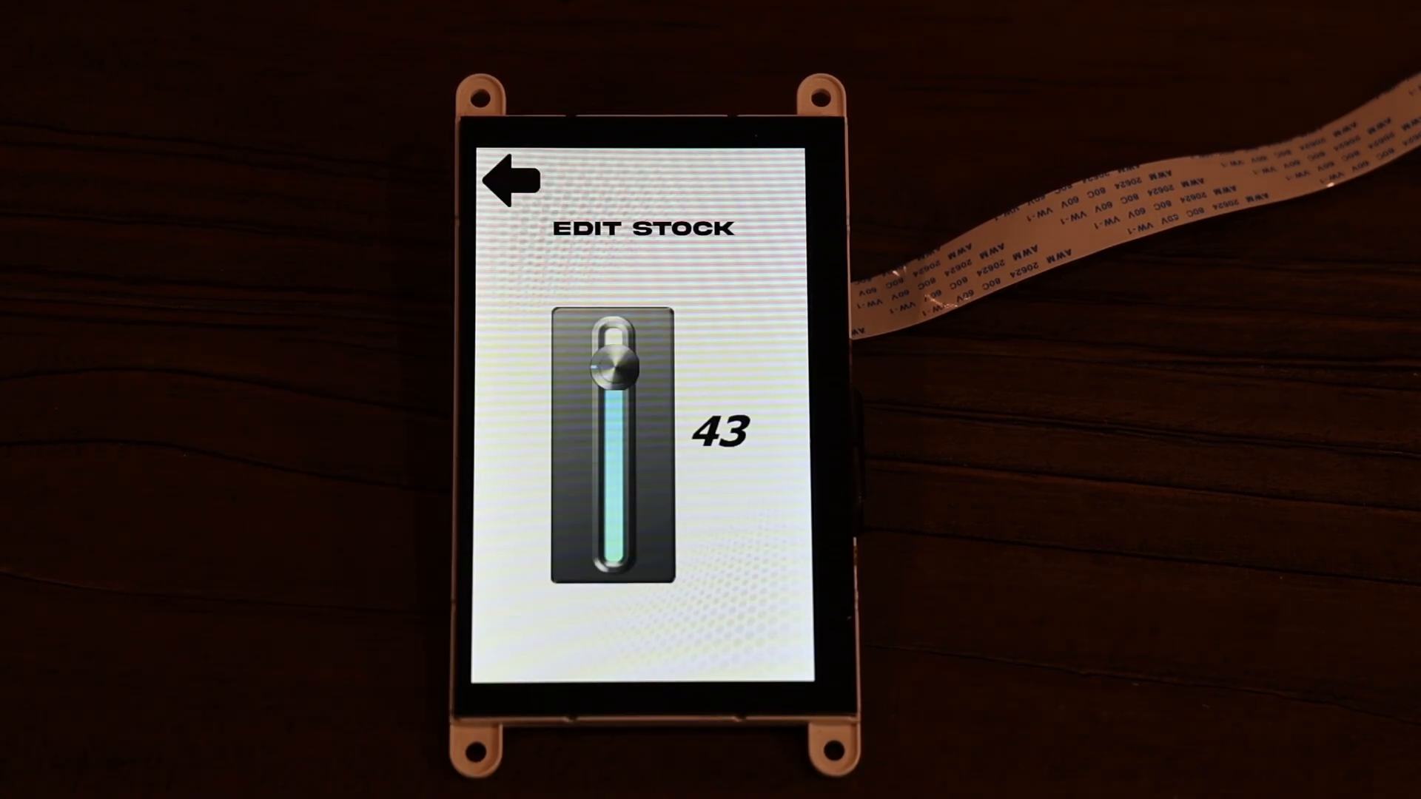
drag(614, 364, 614, 418)
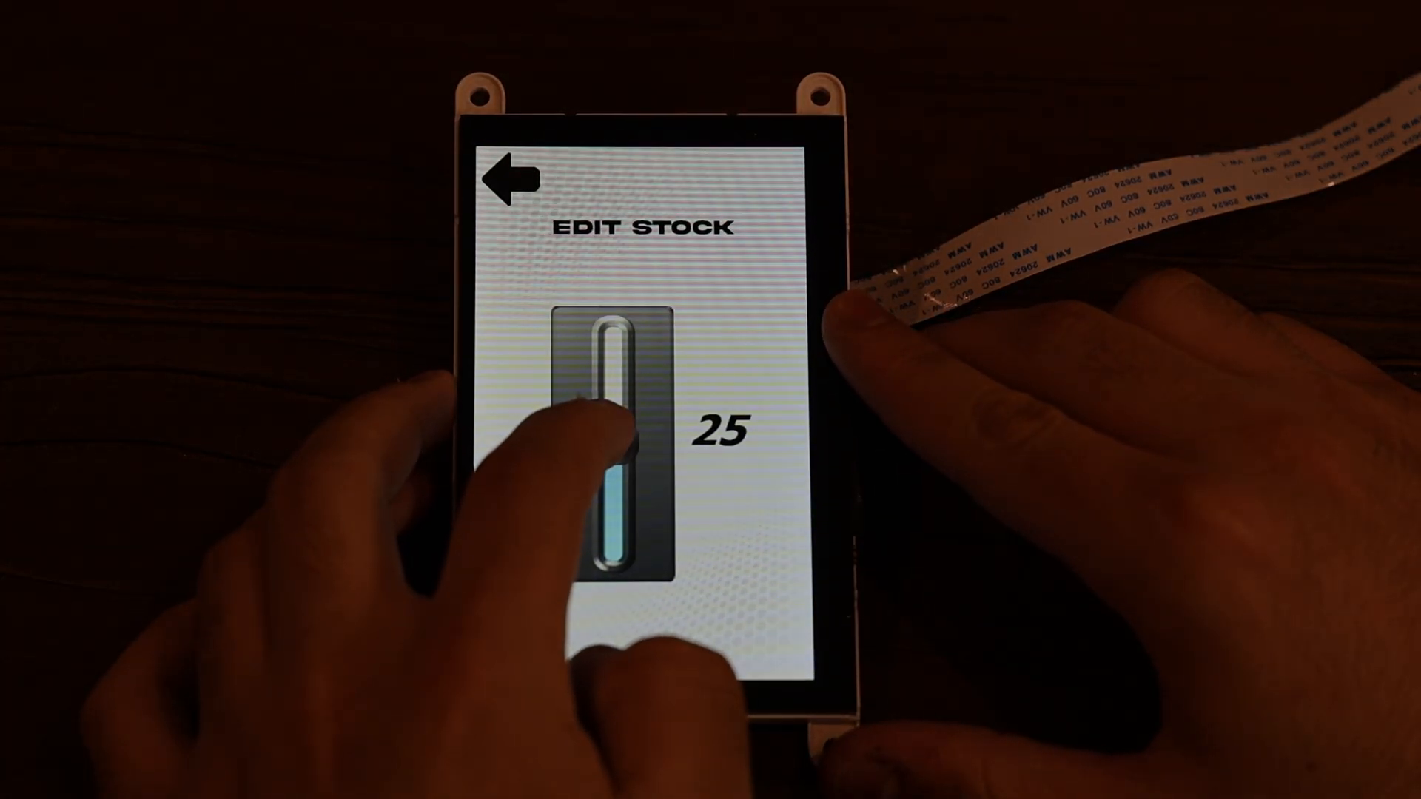
click(511, 176)
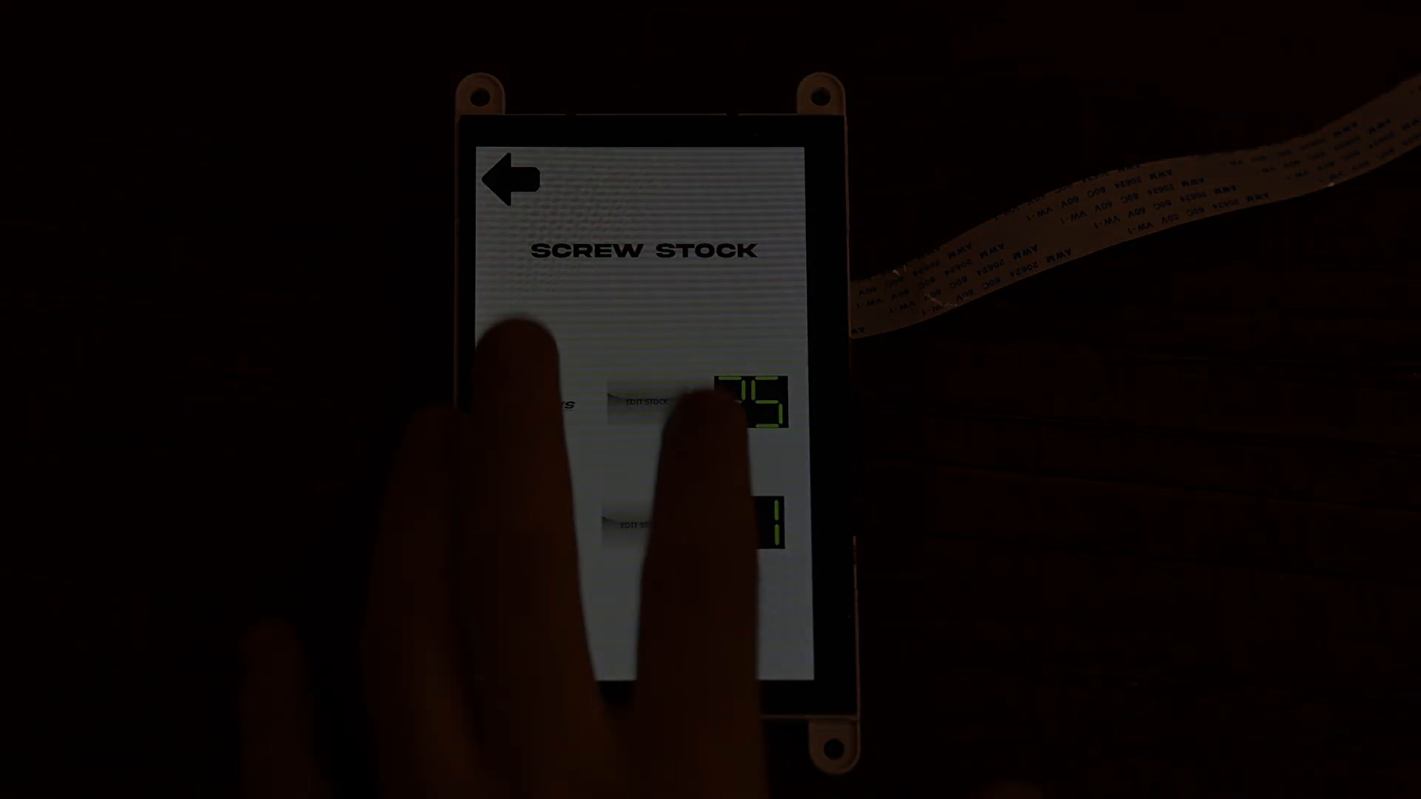
click(647, 402)
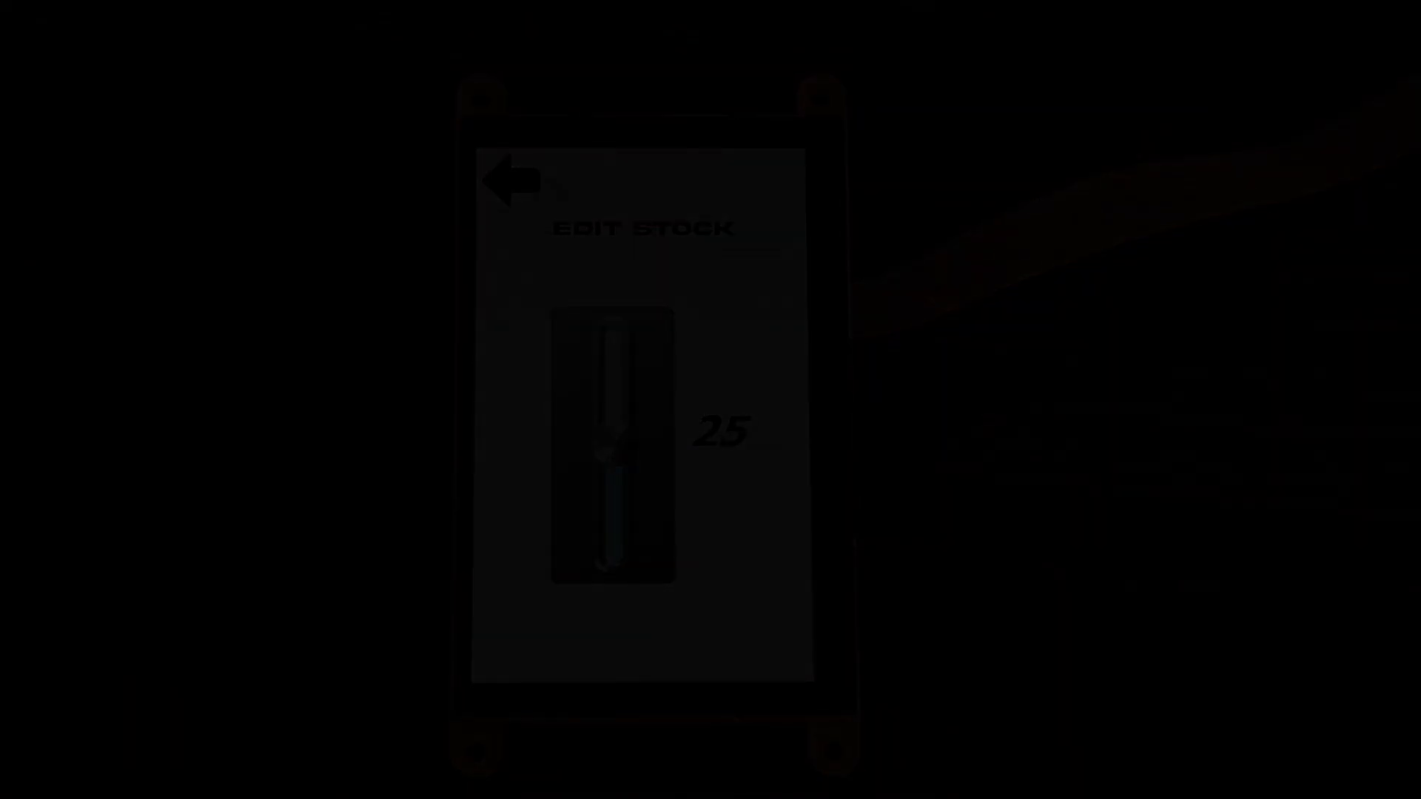